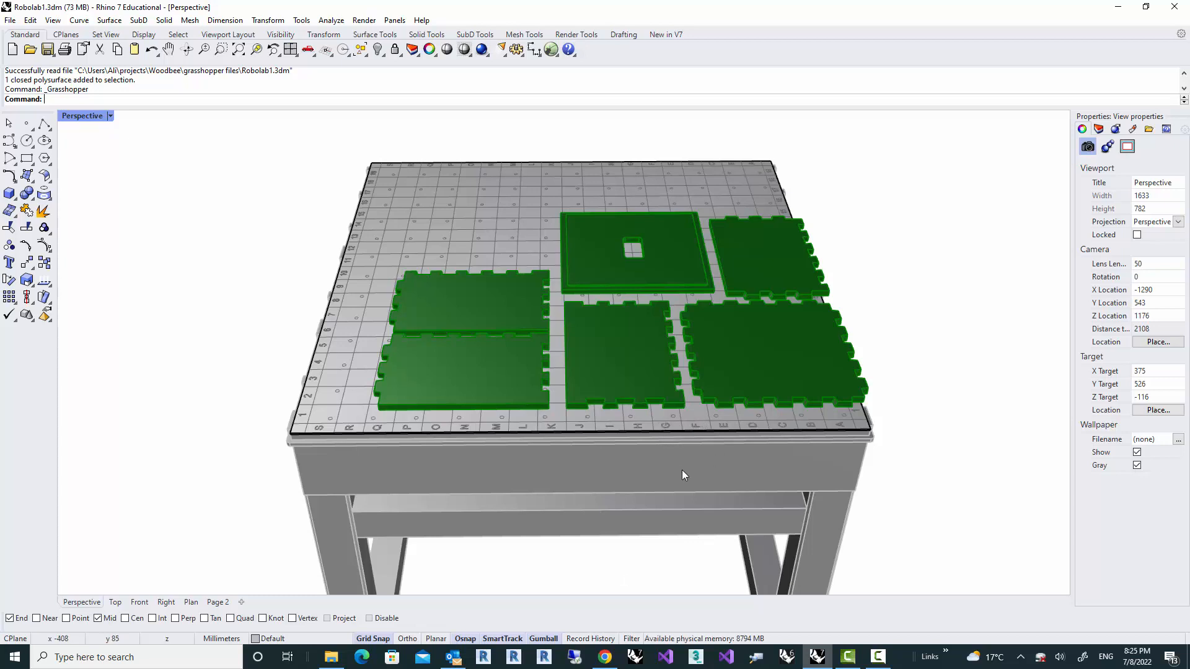
Step: Examine the green nested panels on the table from several angles, including their height above the tabletop
right_drag(681, 470, 679, 486)
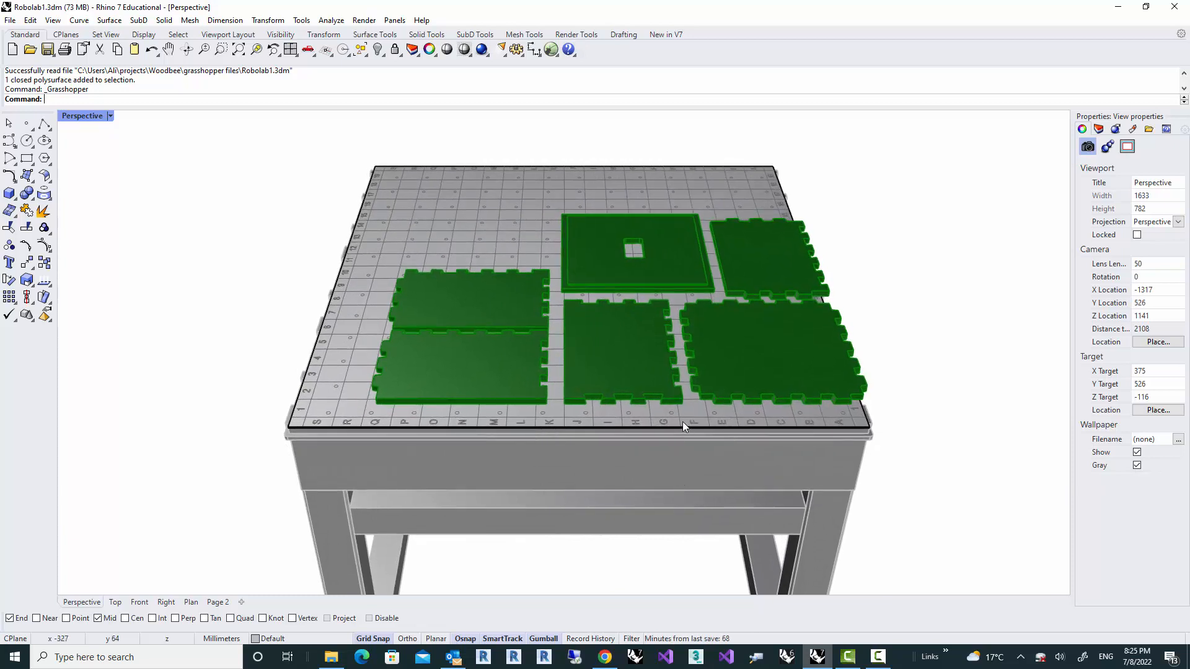
click(716, 377)
click(605, 374)
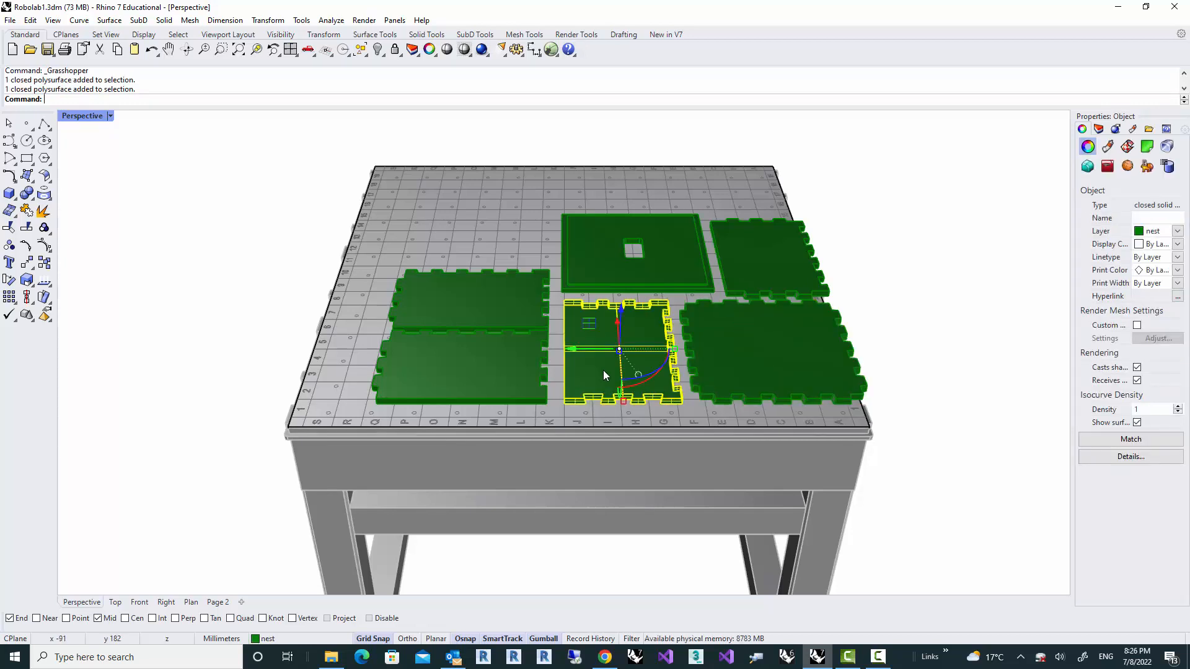
click(504, 371)
right_drag(655, 399, 486, 347)
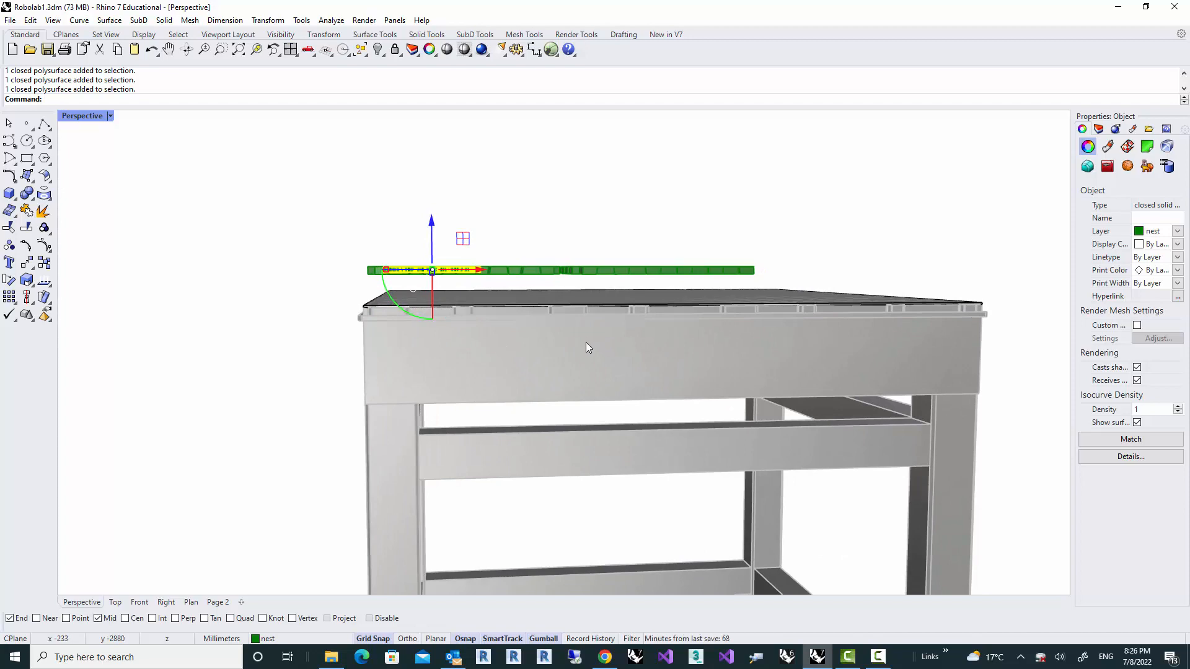
mouse_move(582, 344)
right_down()
mouse_move(771, 418)
mouse_move(651, 363)
right_up()
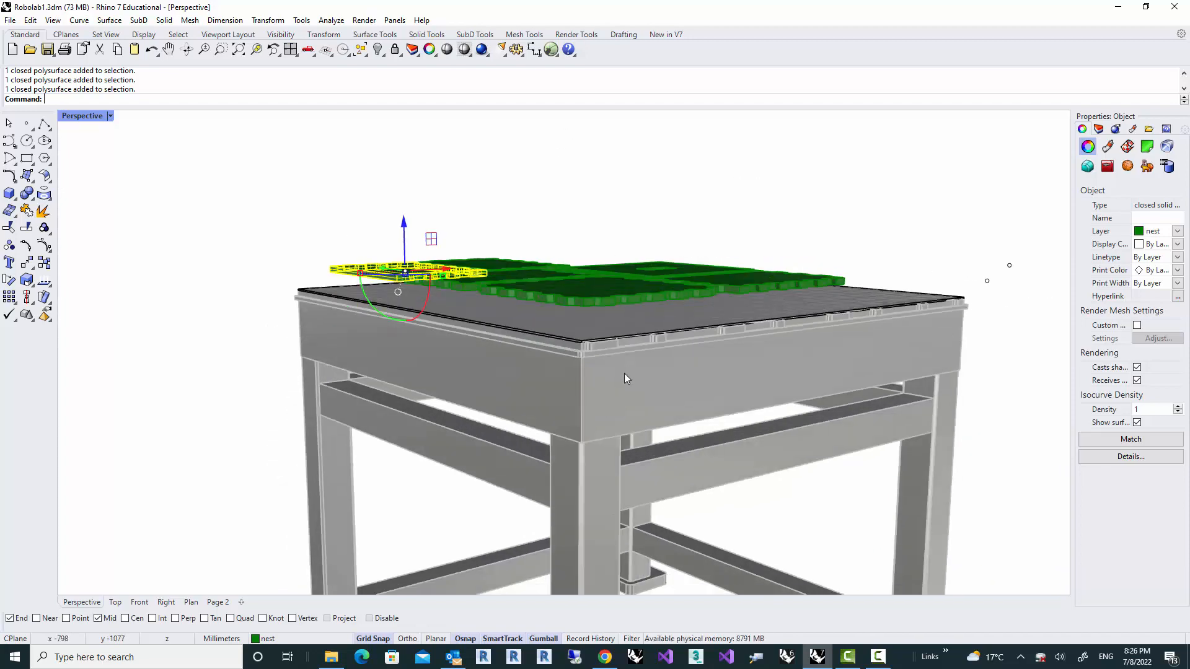
mouse_move(597, 377)
right_down()
mouse_move(589, 391)
mouse_move(665, 396)
mouse_move(672, 406)
right_up()
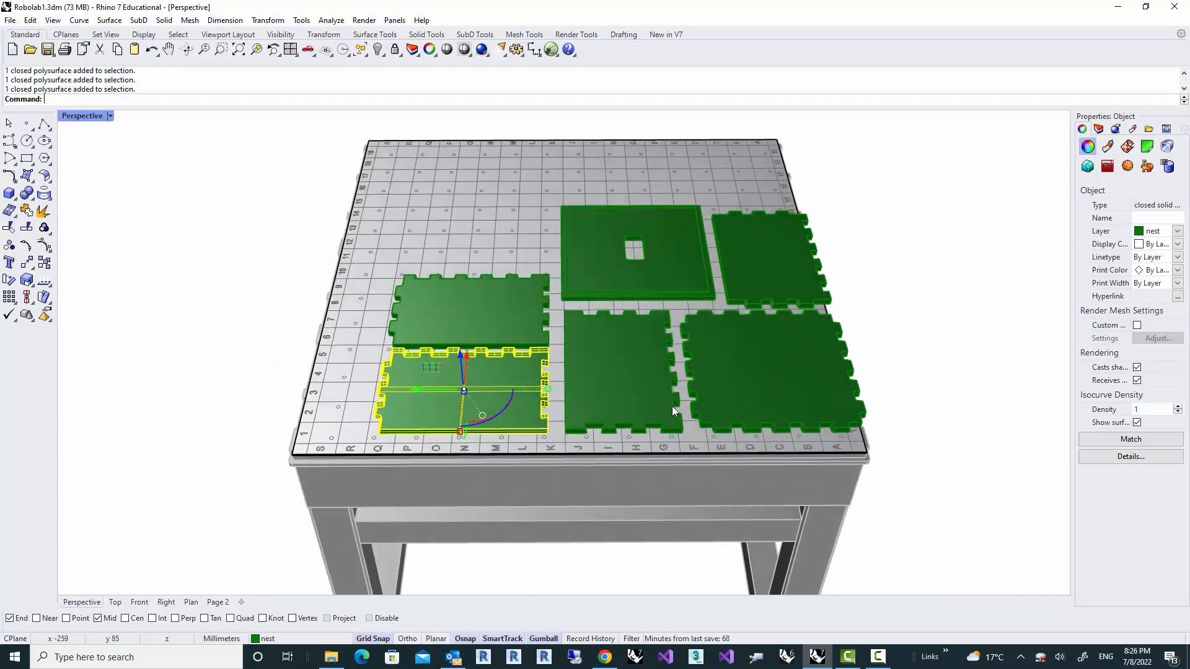
right_drag(648, 334, 702, 316)
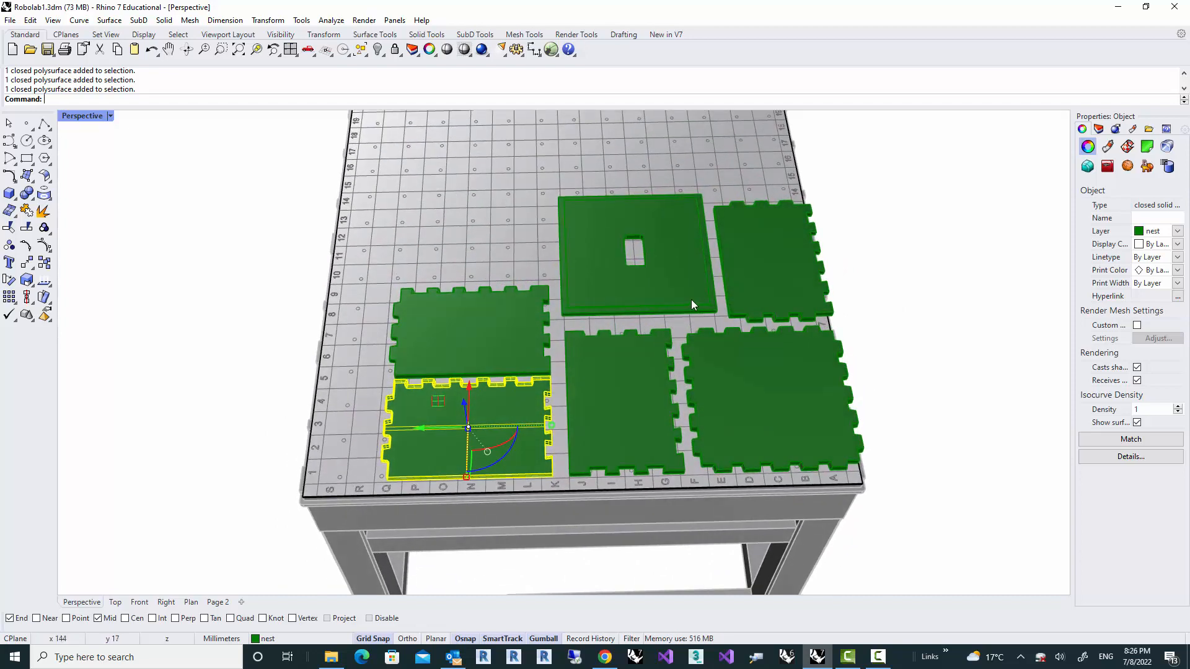
right_drag(692, 303, 590, 248)
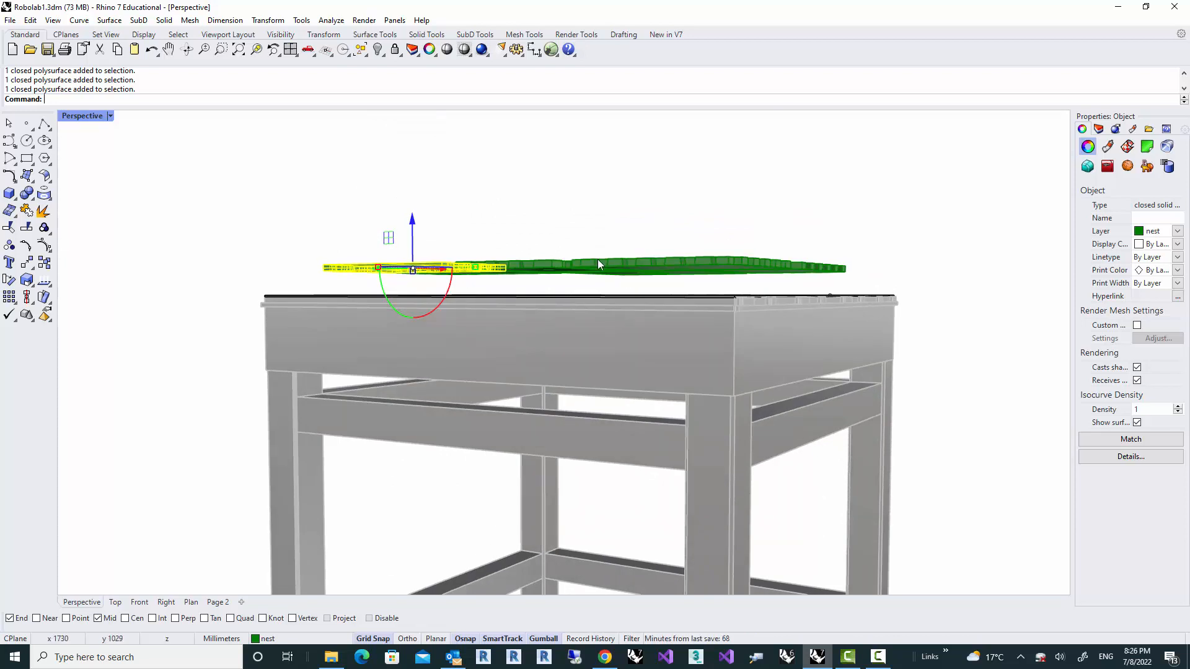
right_drag(576, 278, 642, 381)
click(903, 273)
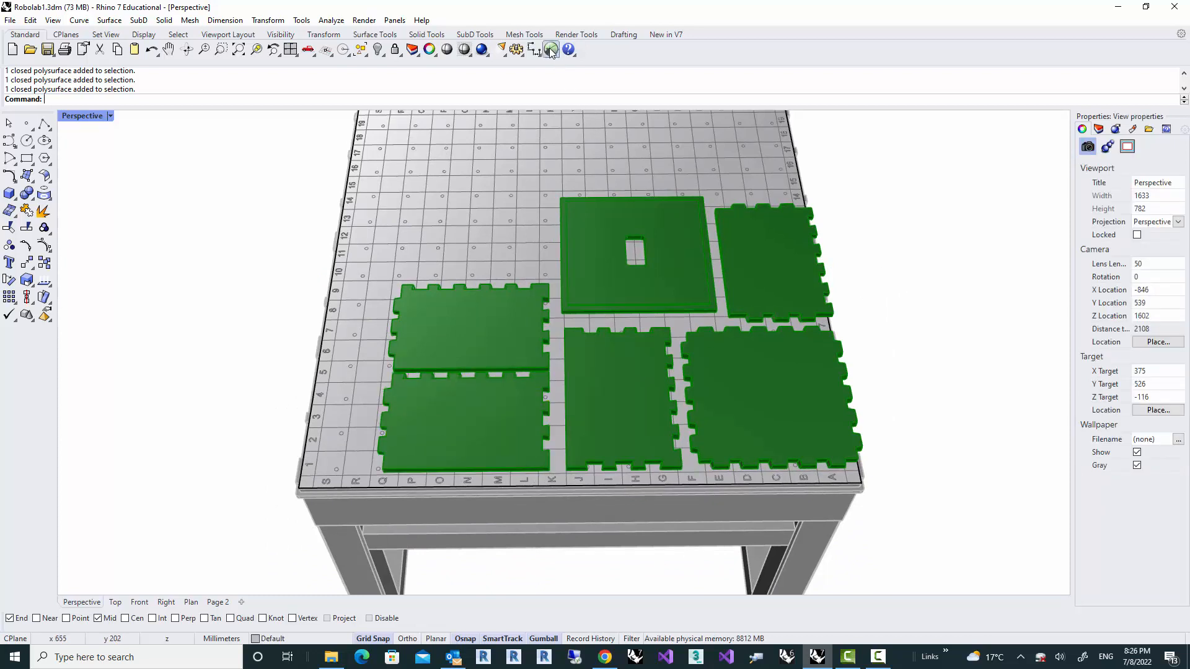
Step: Open Grasshopper and place a Woodbee Planar Sheet component on the canvas
click(550, 49)
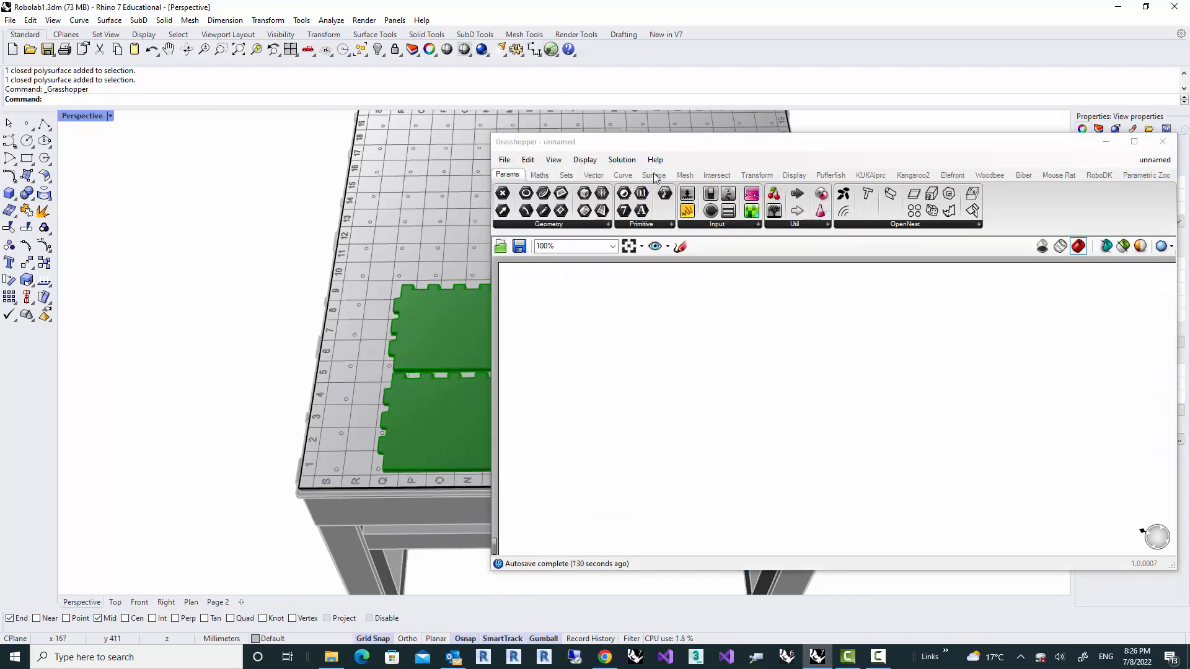
drag(660, 144, 586, 146)
click(917, 176)
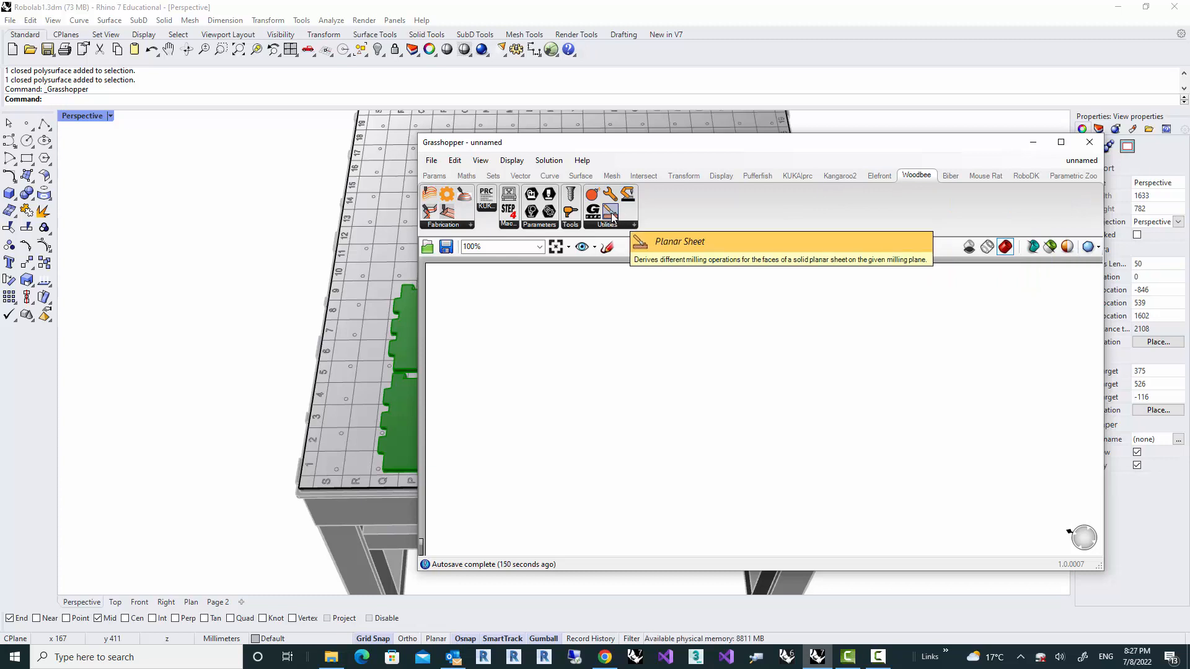
drag(612, 215, 604, 327)
drag(673, 385, 675, 382)
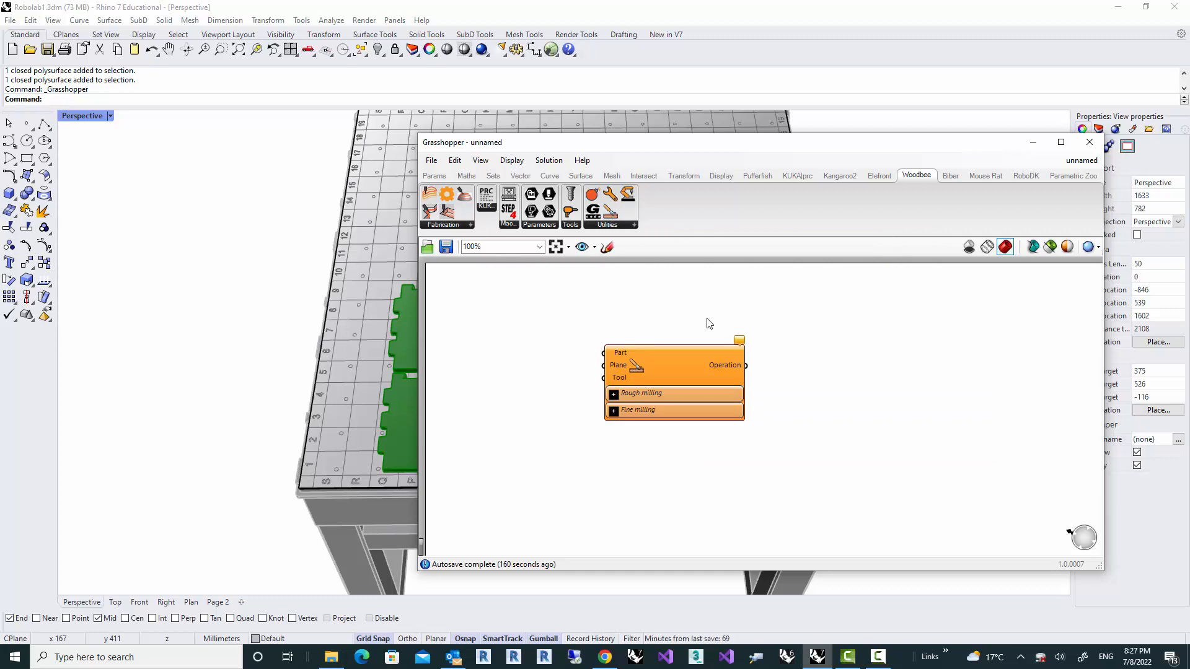
mouse_move(637, 370)
drag(446, 213, 649, 430)
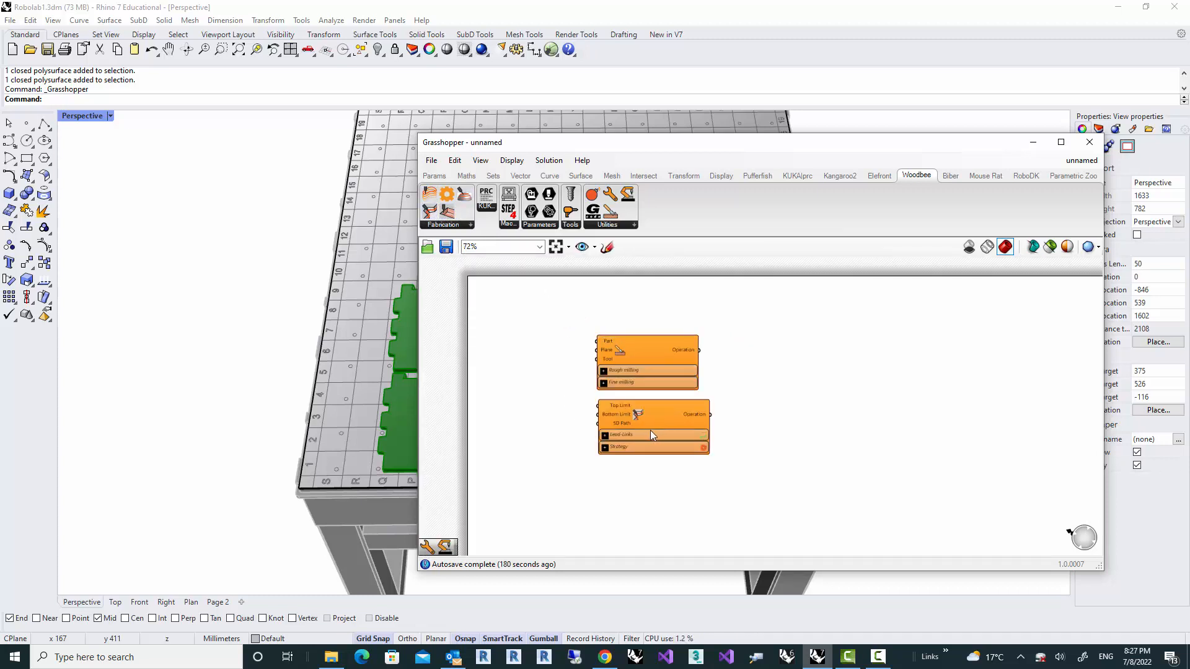
scroll(632, 422, up, 3)
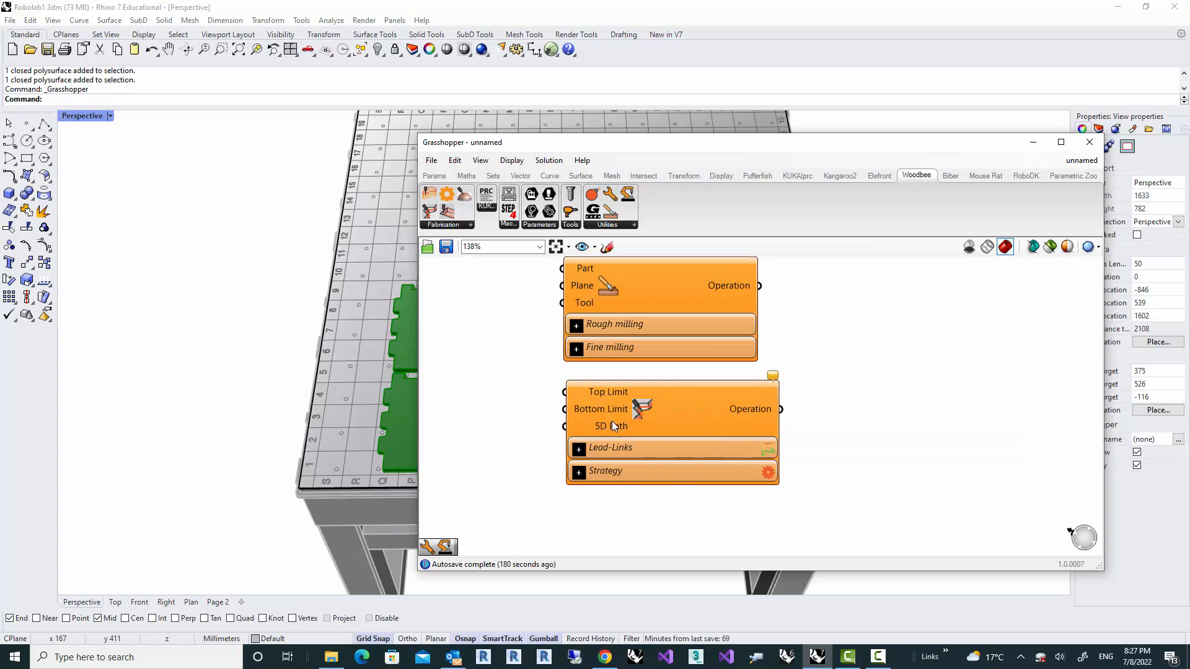
click(637, 409)
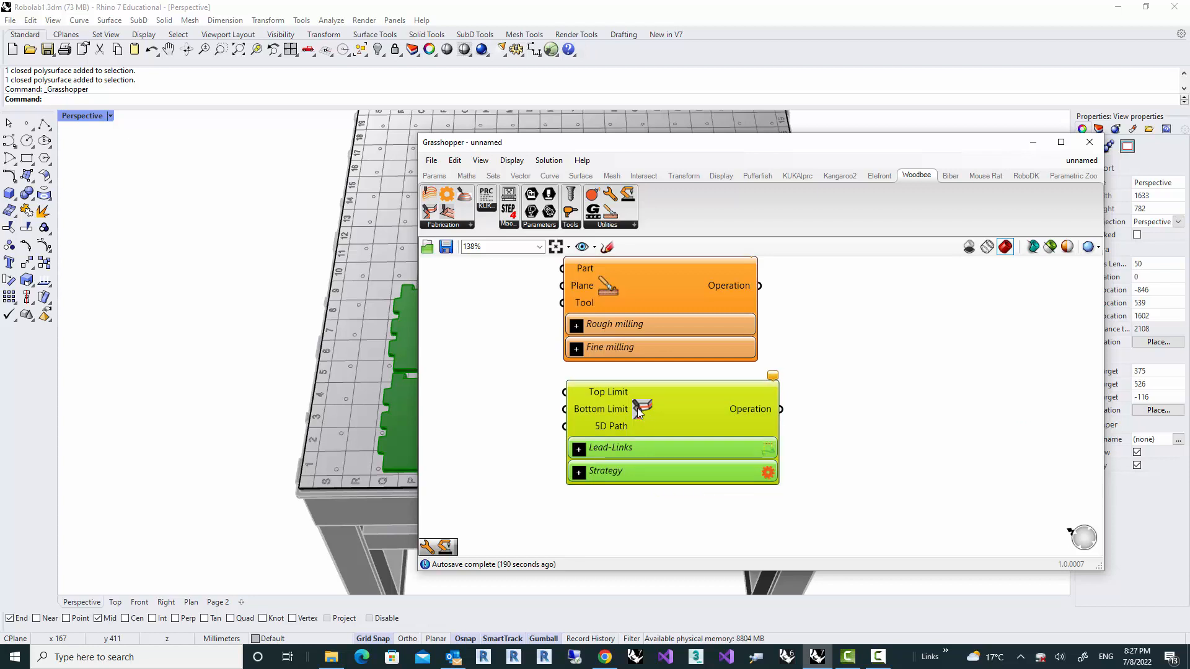
key(Delete)
right_drag(639, 402, 645, 432)
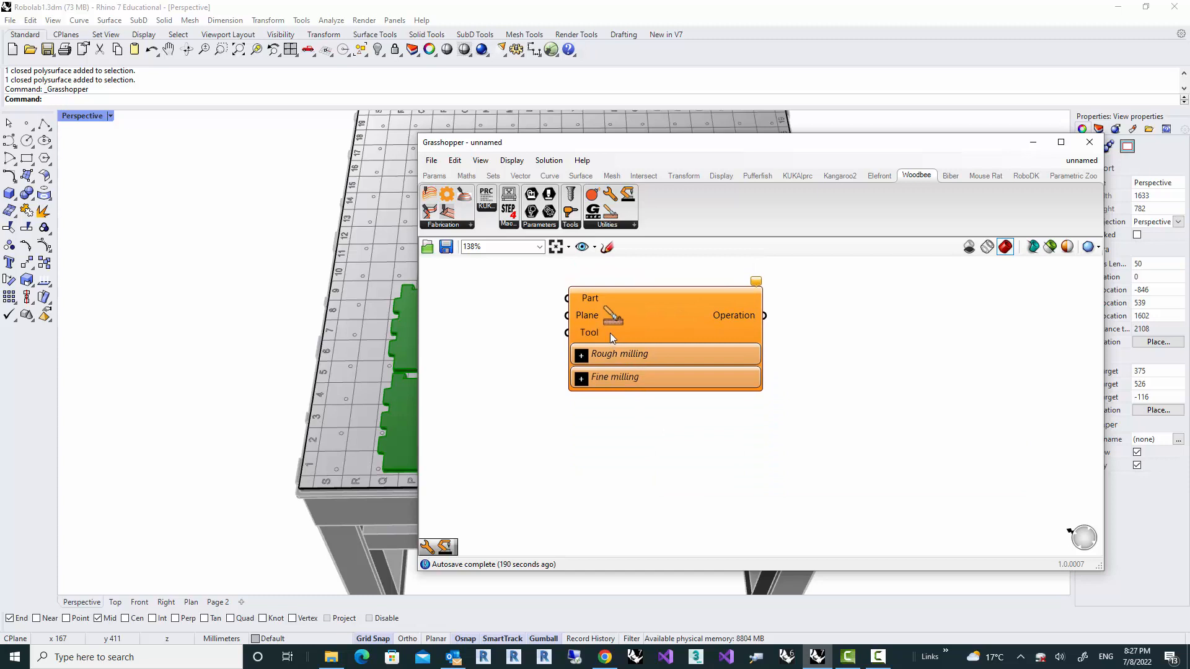
Step: Examine the nested panels and the tabletop beneath them from corner and low side views
click(611, 321)
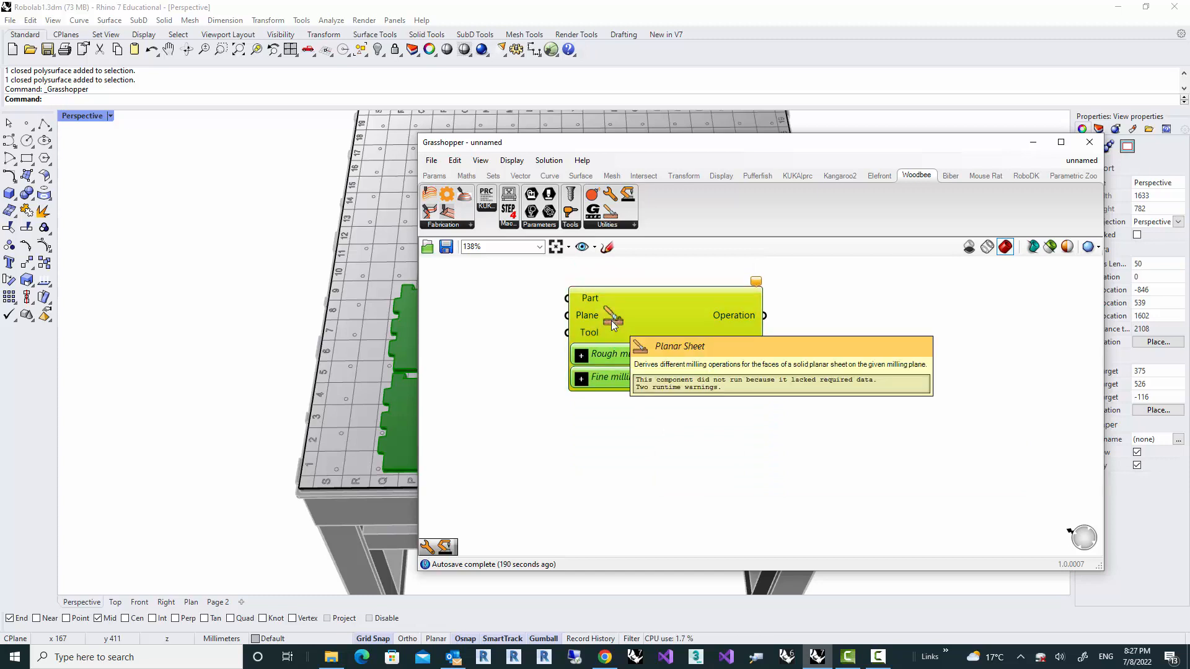
right_drag(534, 337, 611, 365)
mouse_move(659, 326)
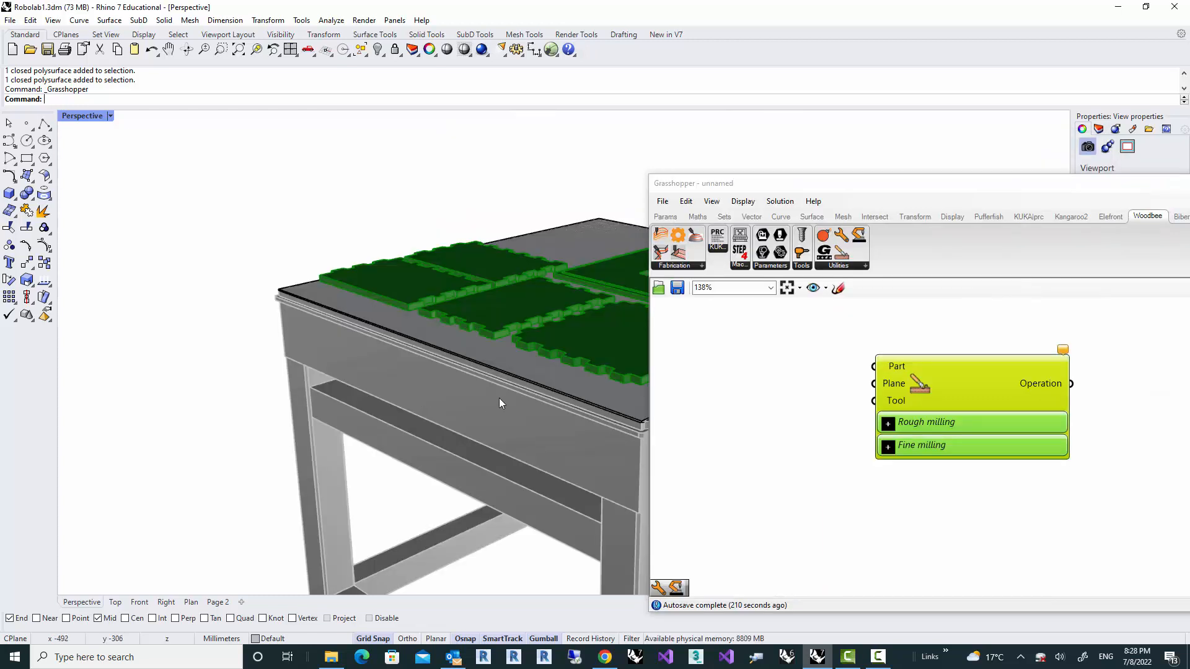
right_drag(499, 398, 381, 393)
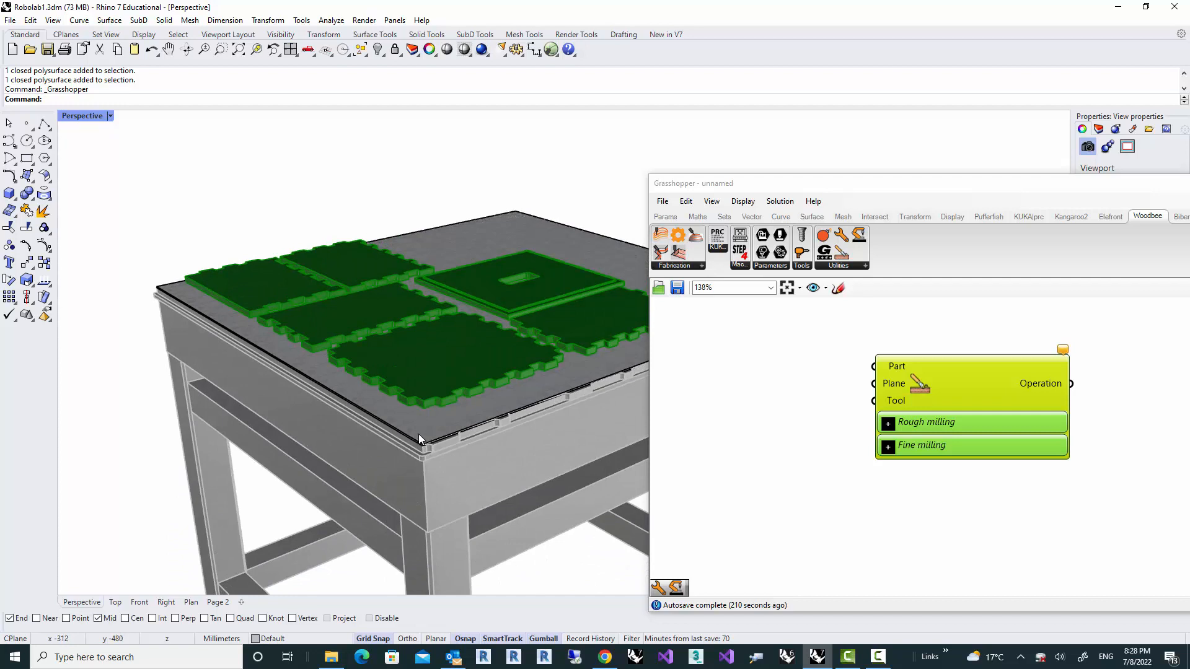
right_drag(417, 429, 422, 354)
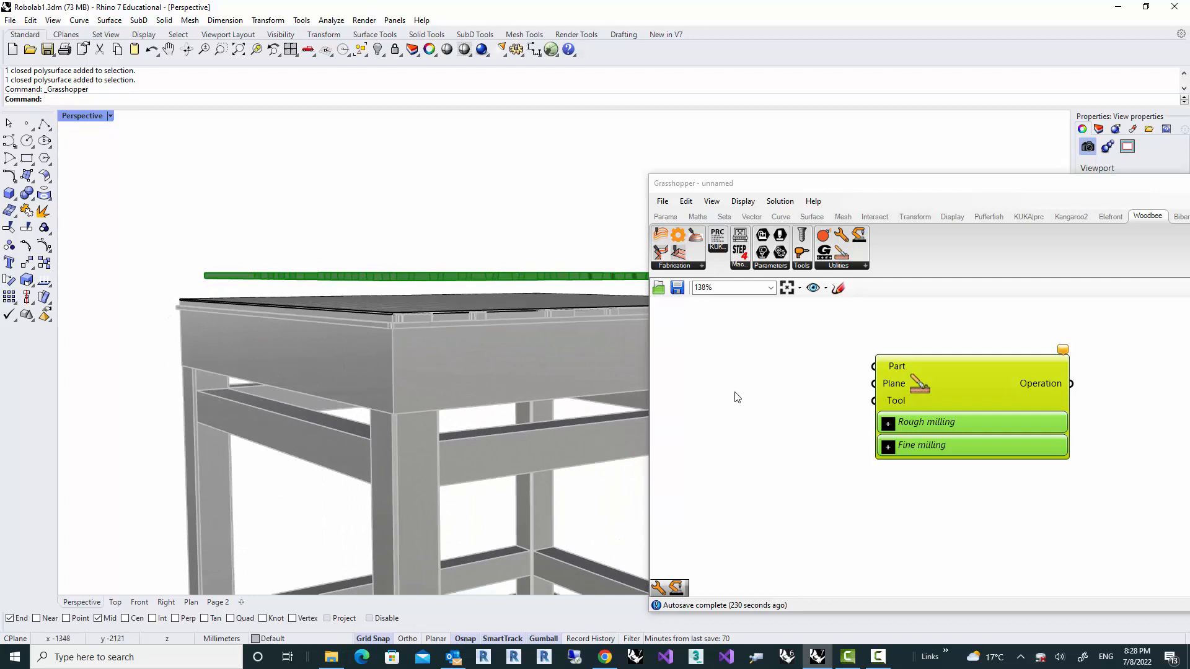
right_drag(735, 398, 768, 417)
double_click(768, 418)
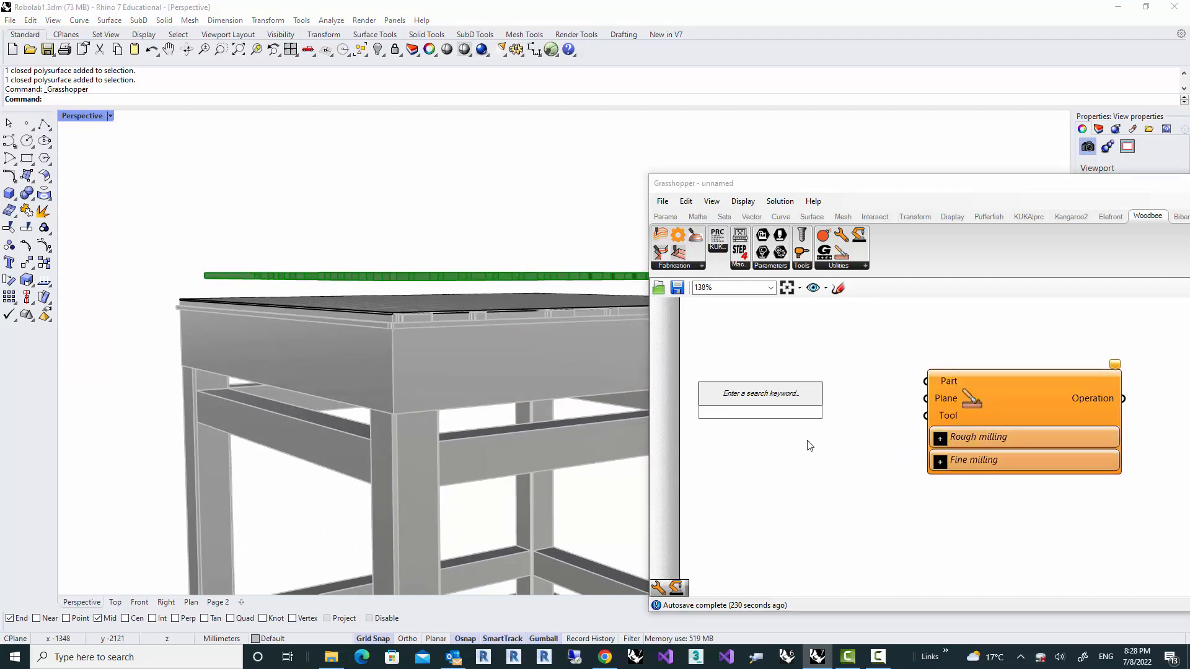
text(x)
click(824, 458)
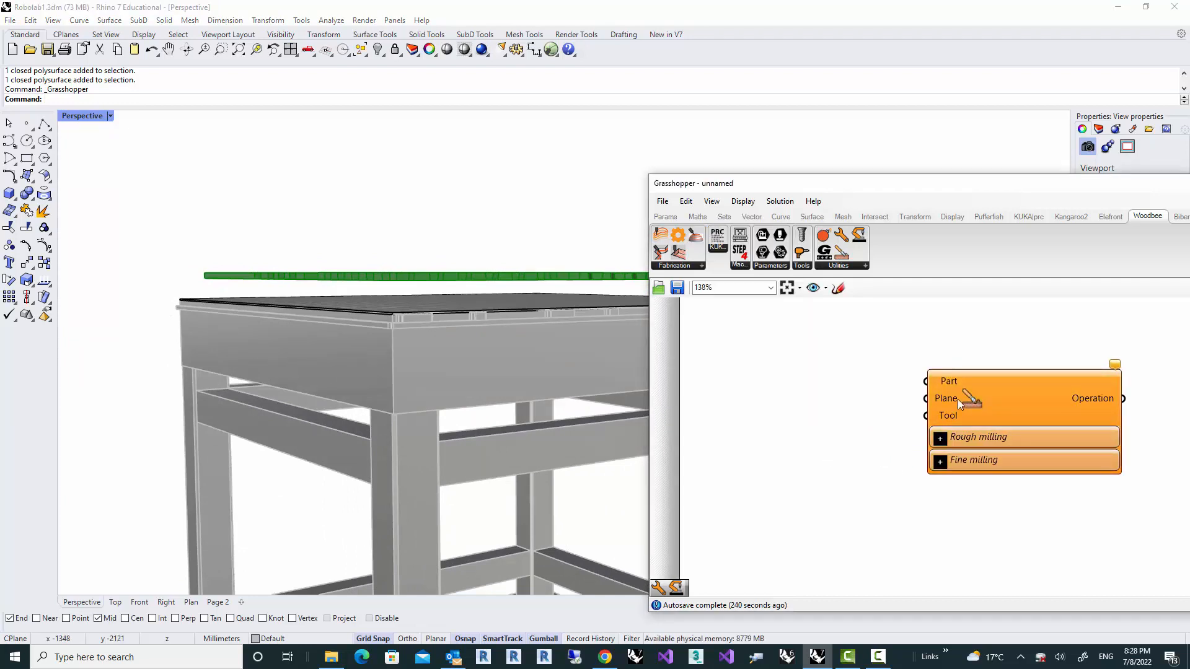
Step: Add a Brep parameter to the canvas beside the Planar Sheet component's inputs
right_drag(369, 336, 452, 397)
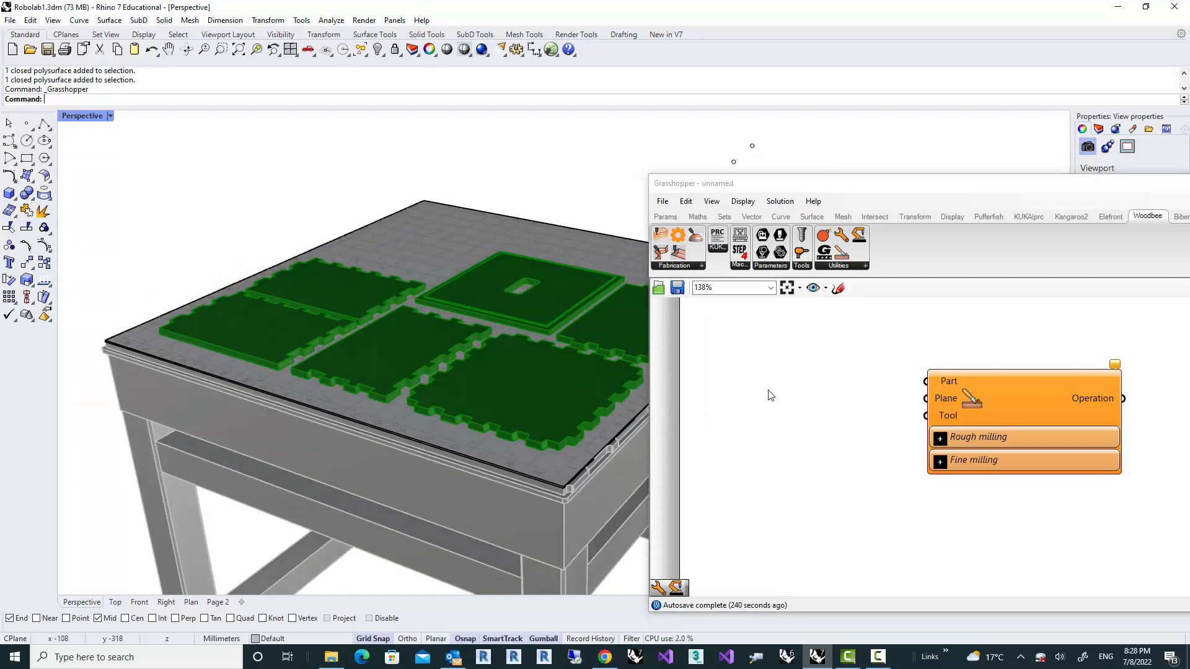
double_click(774, 378)
text(brep)
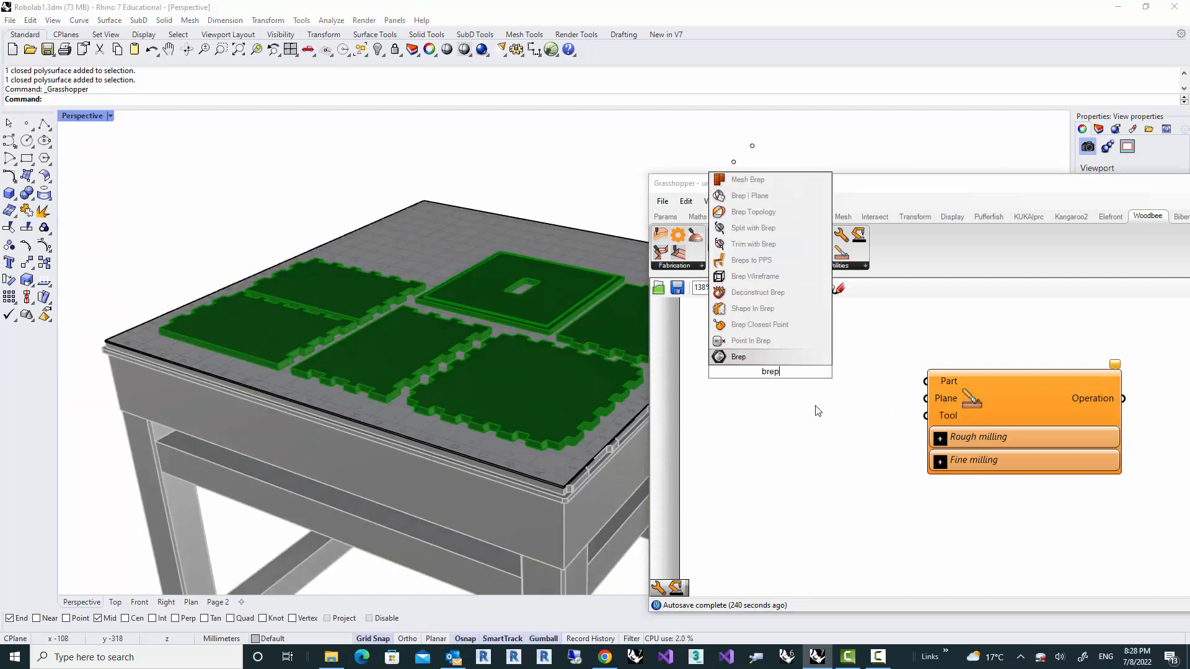
key(Return)
Step: Reference all six green nested panels in the Brep parameter as multiple breps
right_click(772, 373)
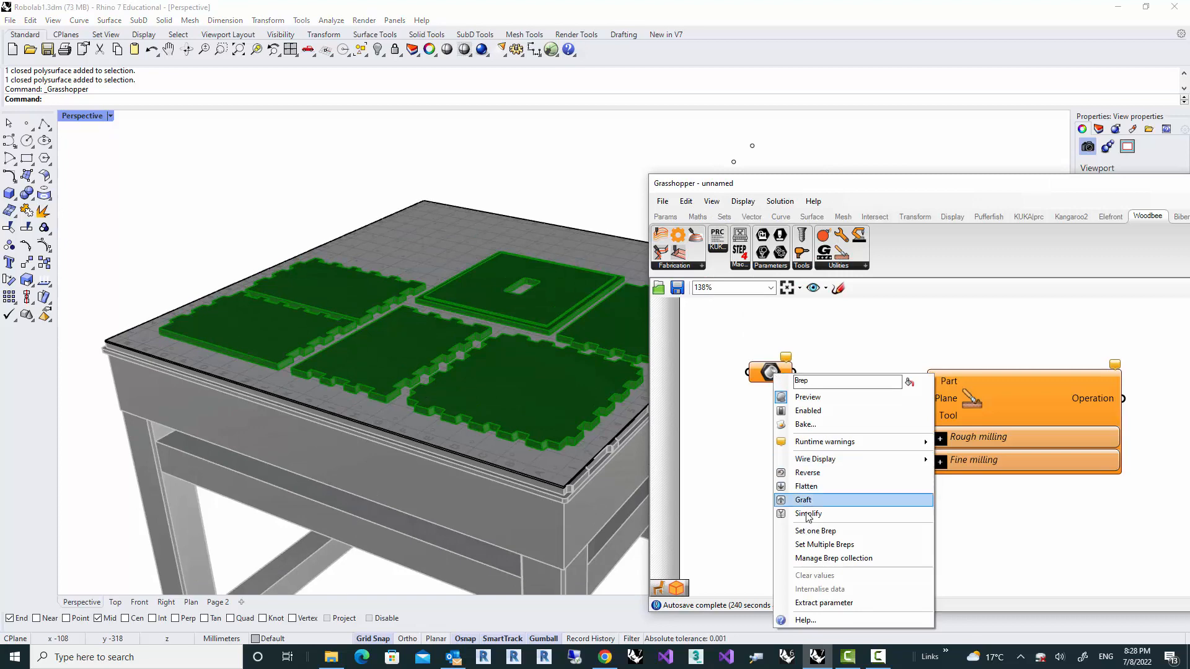
click(814, 544)
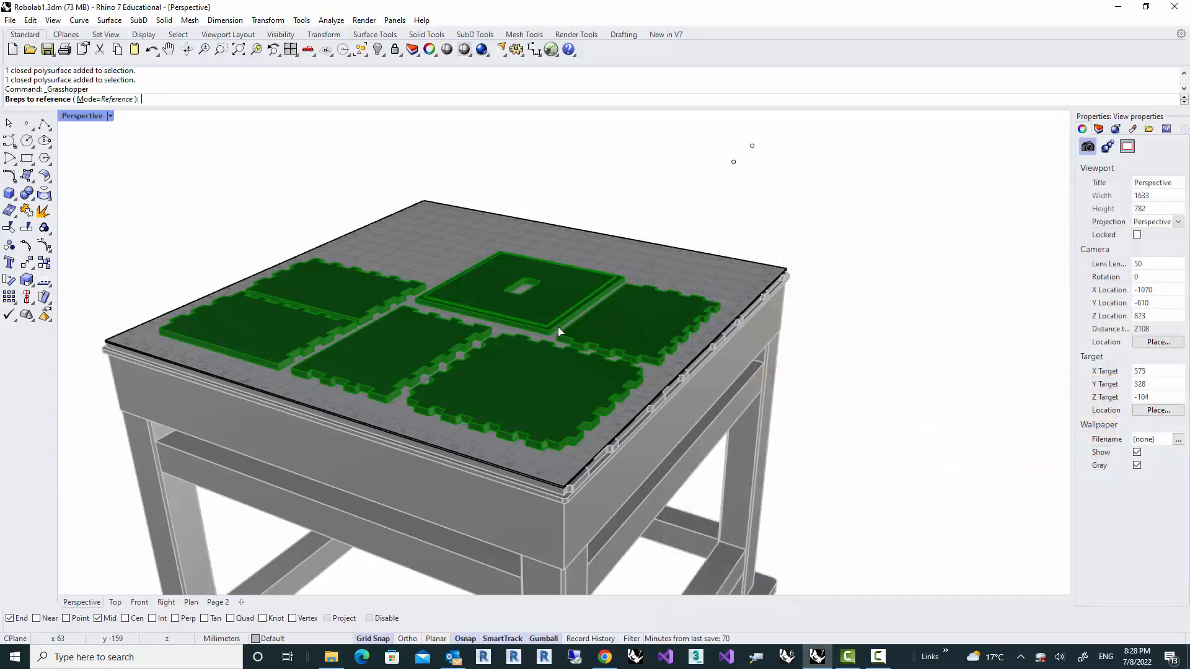
right_drag(557, 326, 560, 352)
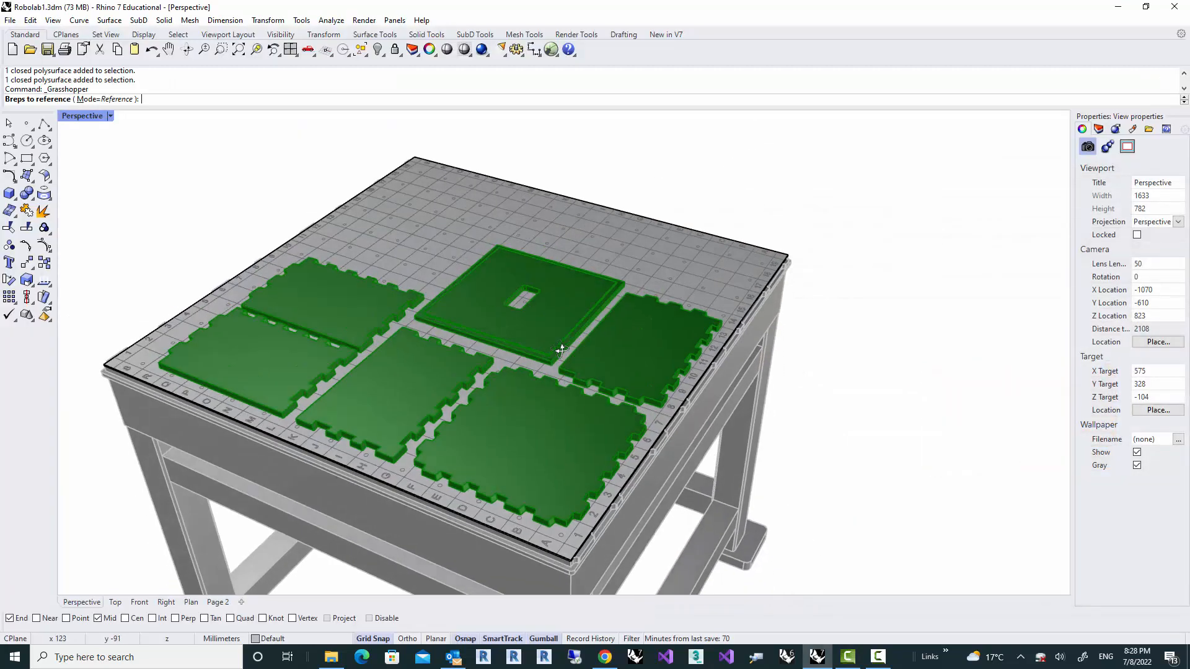
click(604, 348)
click(508, 335)
click(337, 338)
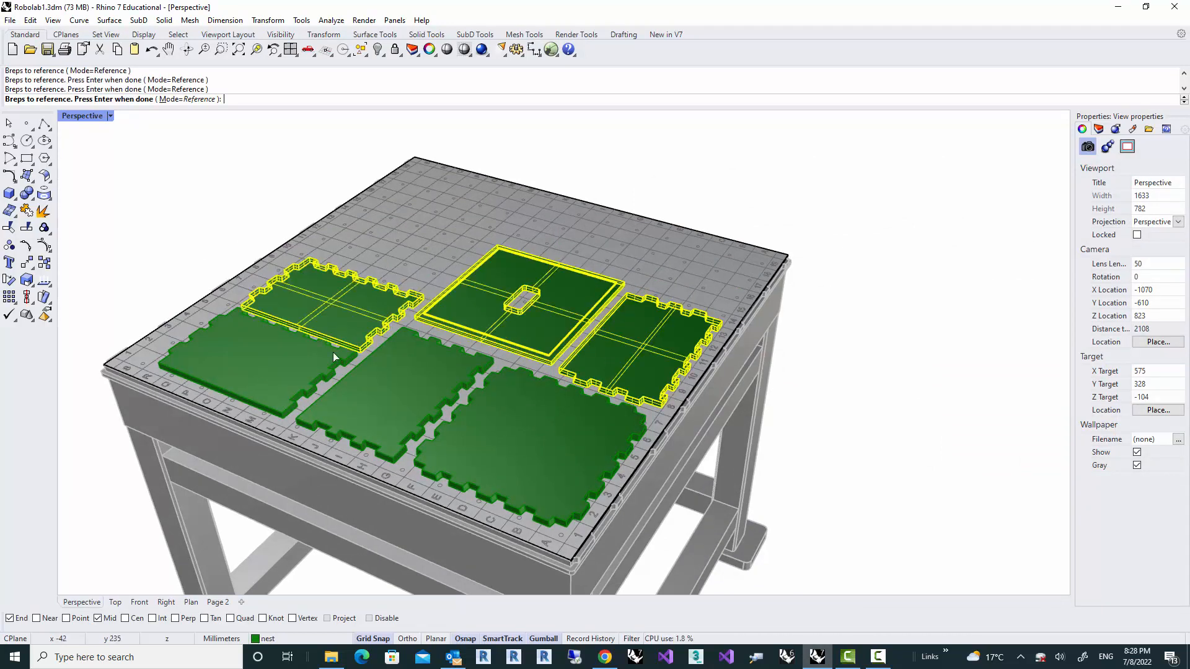
click(310, 369)
click(380, 387)
click(508, 418)
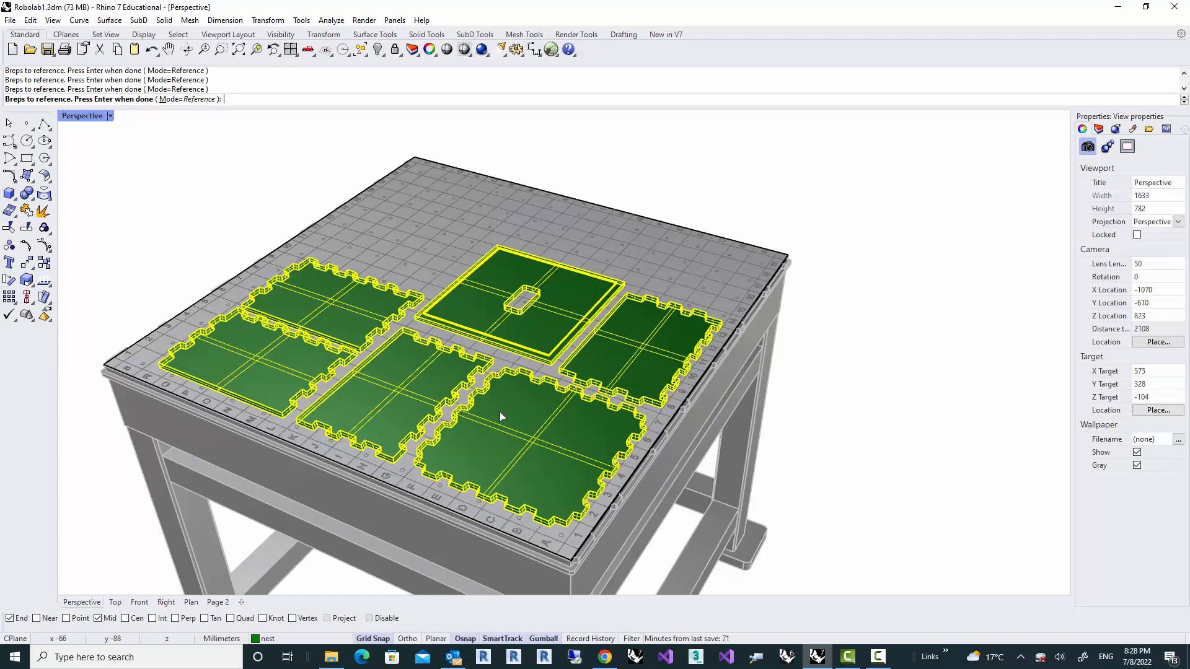
key(Return)
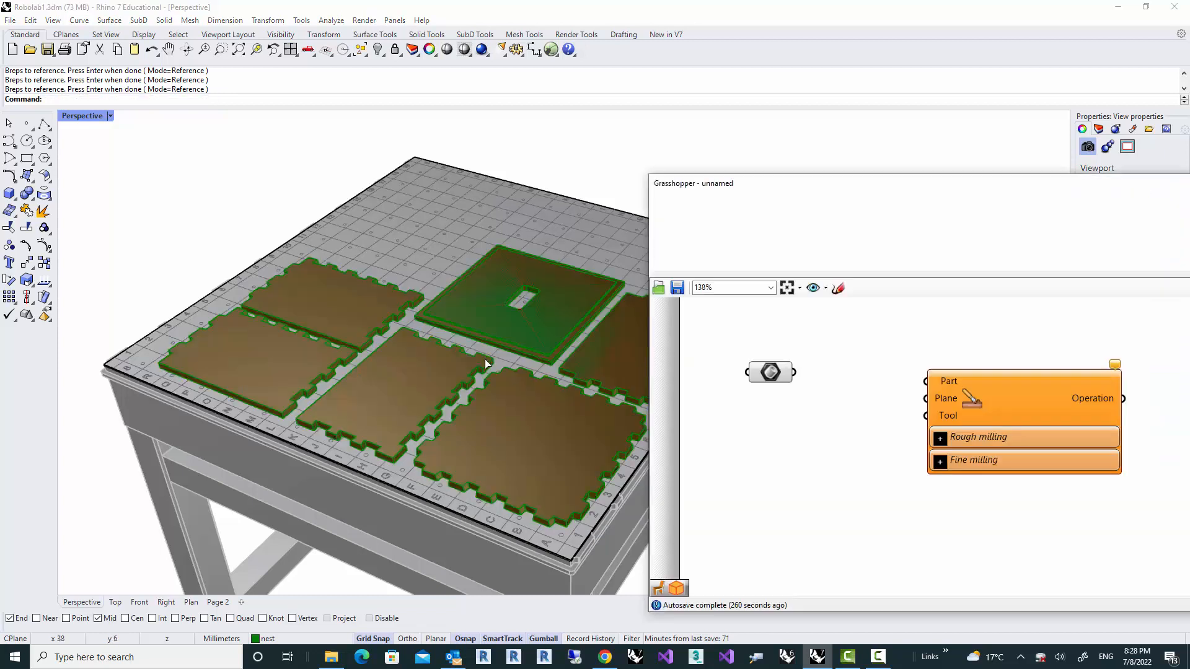
Step: Connect the Brep parameter to the Part input of the Planar Sheet component
right_drag(799, 389, 771, 376)
drag(765, 359, 896, 378)
drag(744, 359, 740, 346)
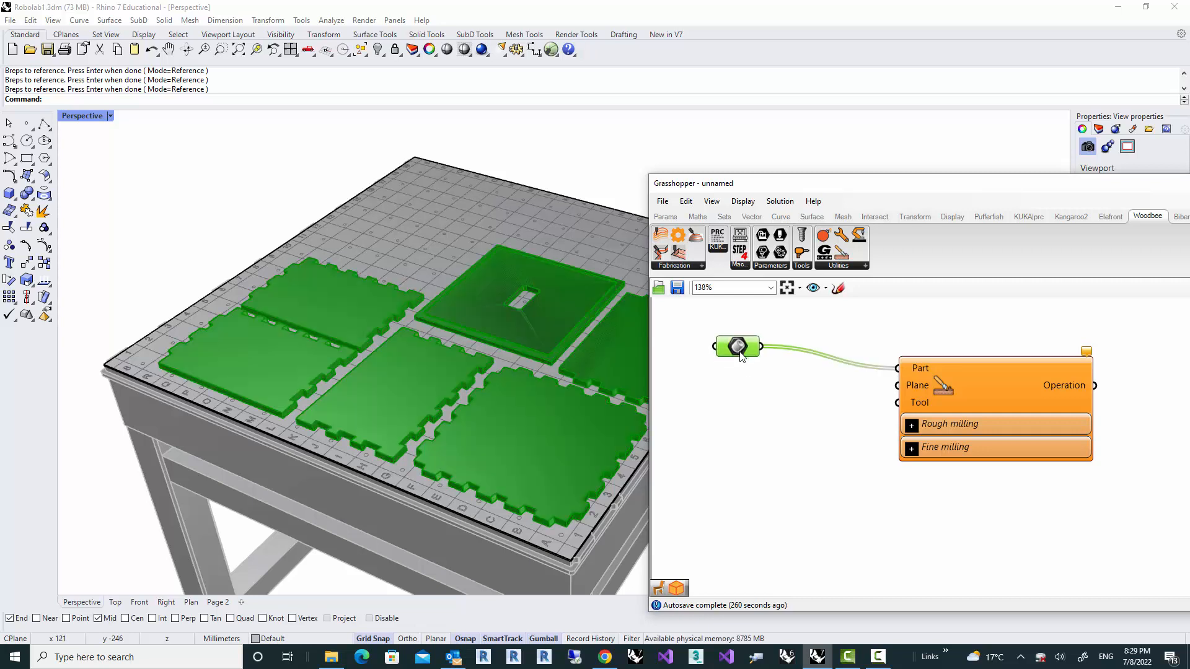
Step: Place a Woodbee drill component with Holder input and Drill output below the Brep parameter
mouse_move(924, 369)
right_drag(873, 427, 789, 479)
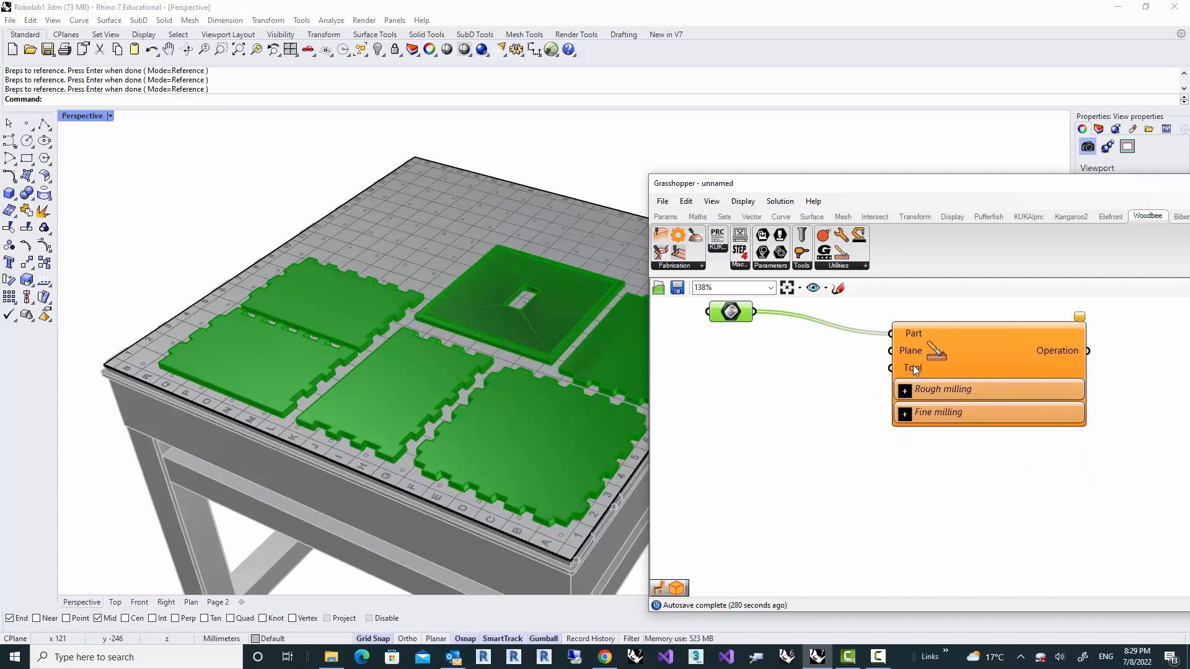
mouse_move(915, 371)
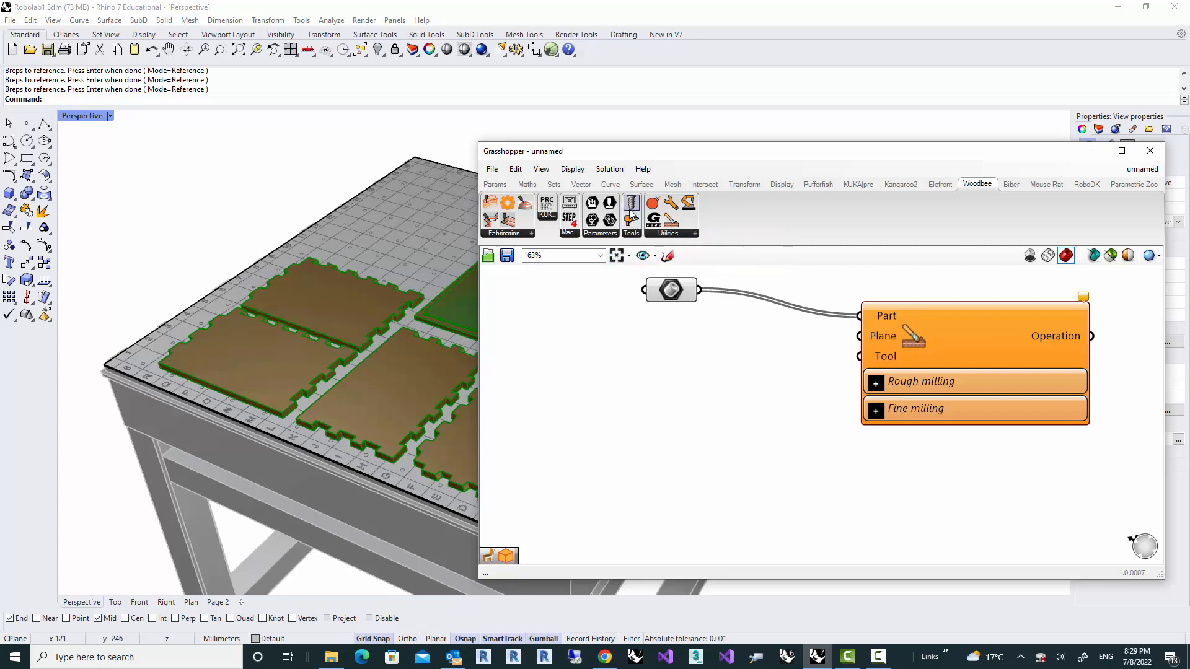
drag(631, 222, 655, 458)
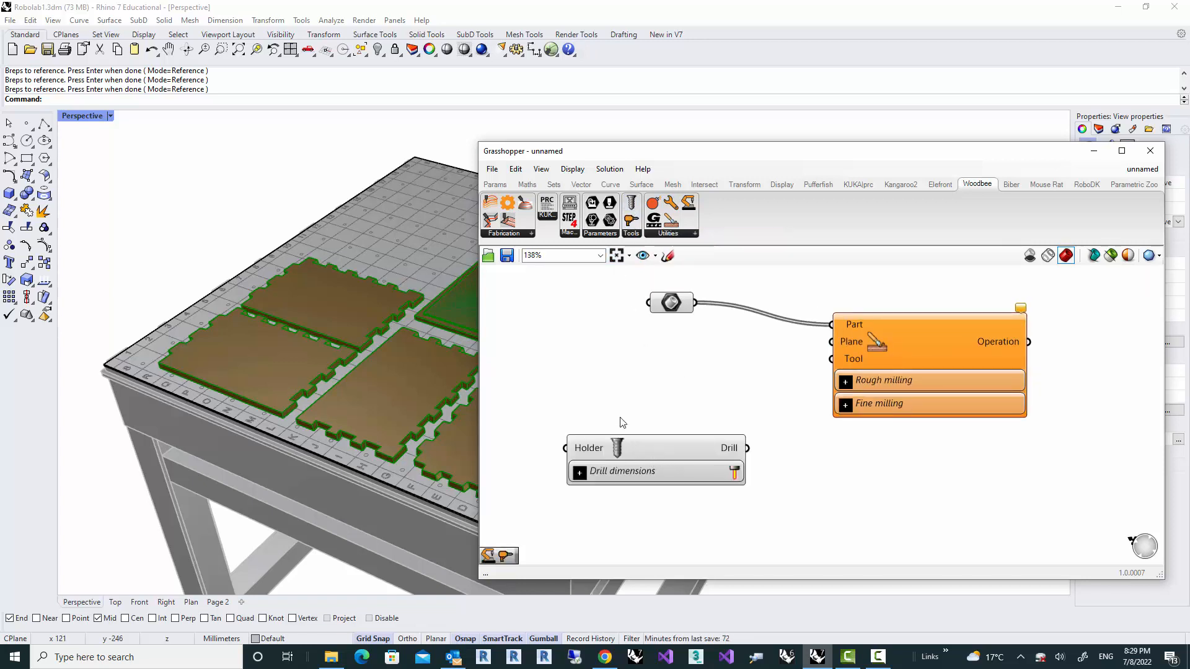
scroll(678, 336, down, 3)
Step: Place a Woodbee tool component with Mesh, Drill, Plane and ID inputs below the drill component
drag(631, 220, 760, 480)
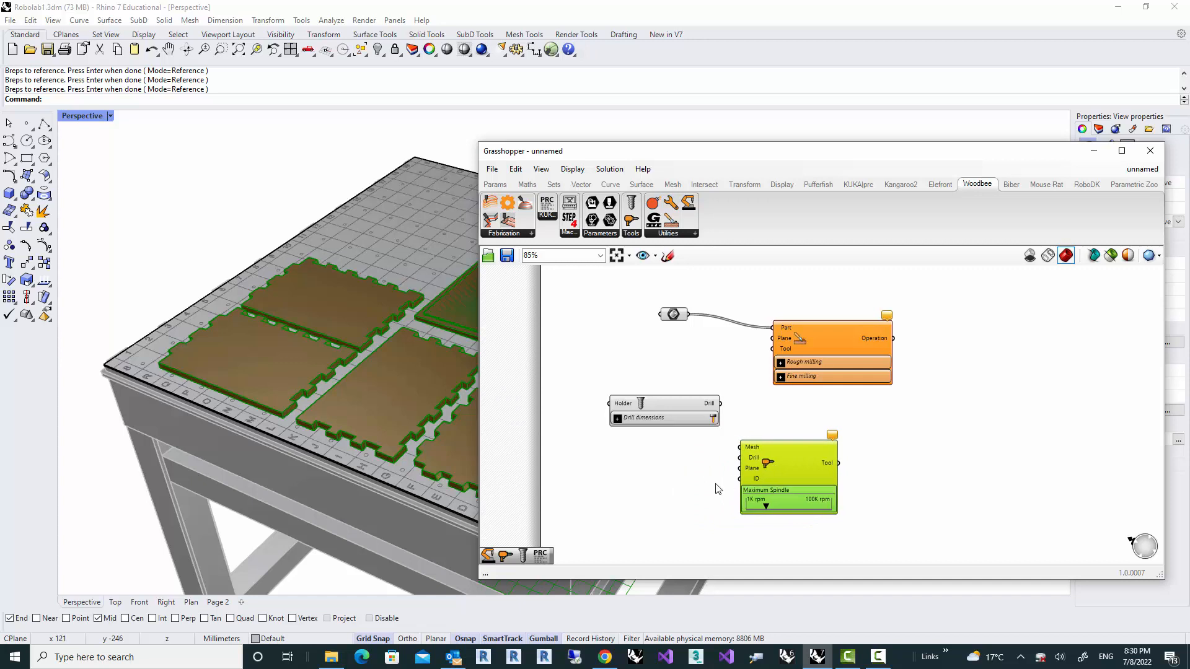
scroll(696, 468, up, 3)
scroll(718, 477, up, 2)
mouse_move(756, 488)
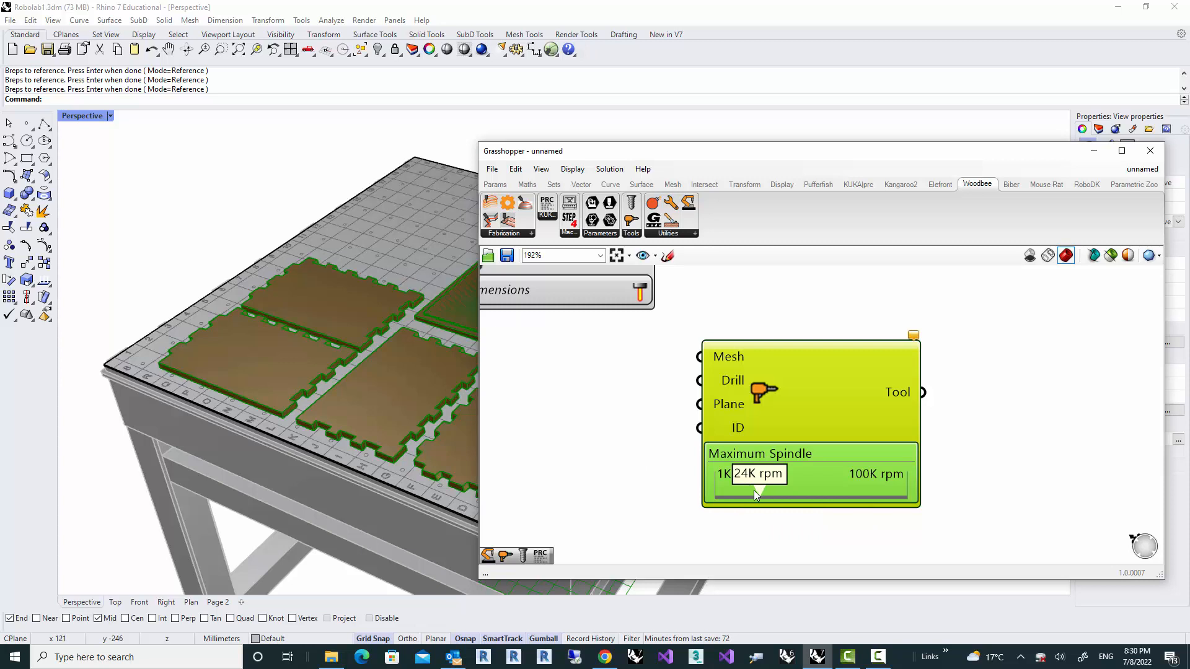
Step: Shift the tool component slightly on the canvas below the drill component and deselect it
mouse_move(730, 359)
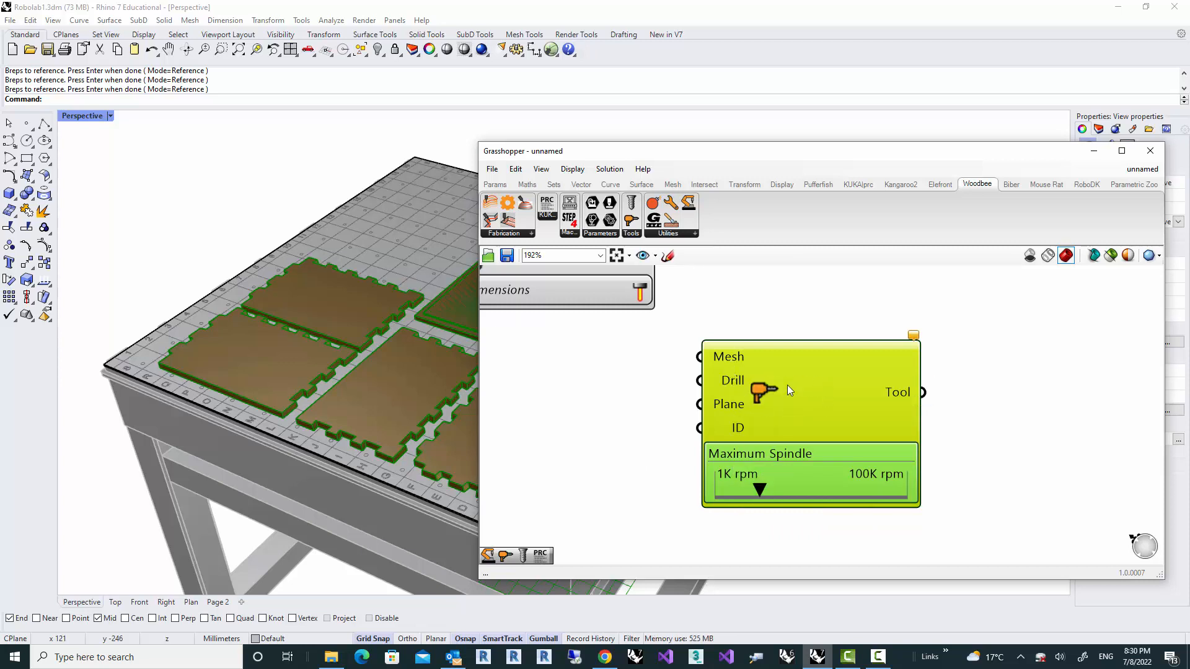
drag(770, 391, 778, 389)
mouse_move(779, 390)
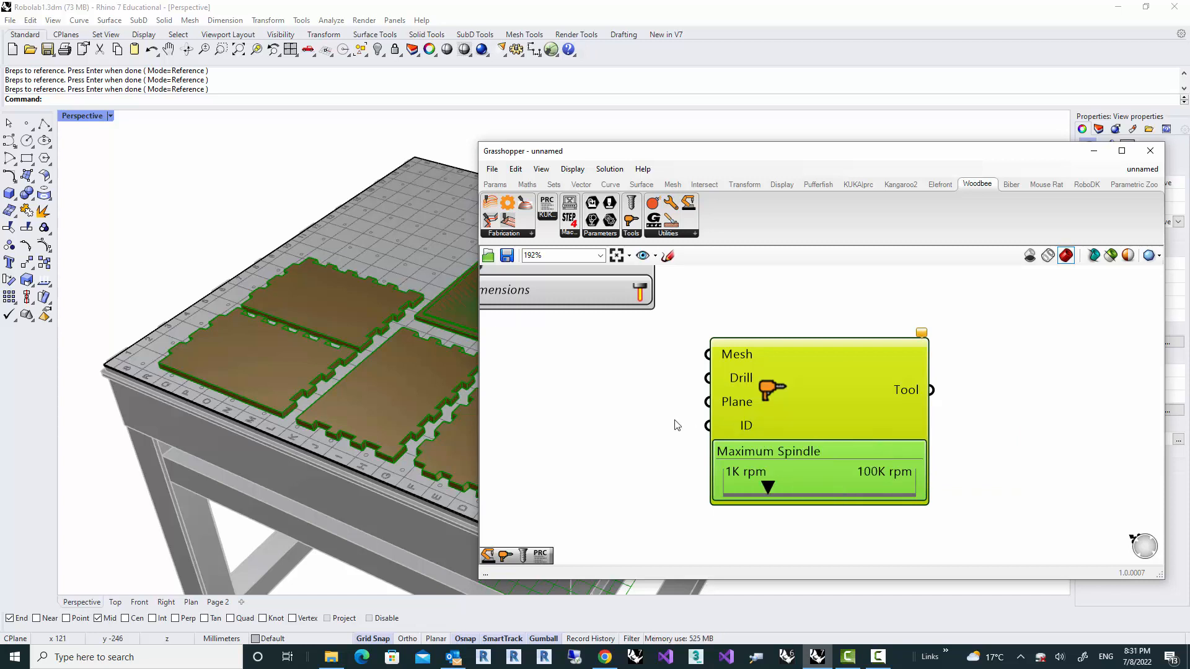
right_drag(629, 411, 730, 444)
scroll(730, 427, down, 2)
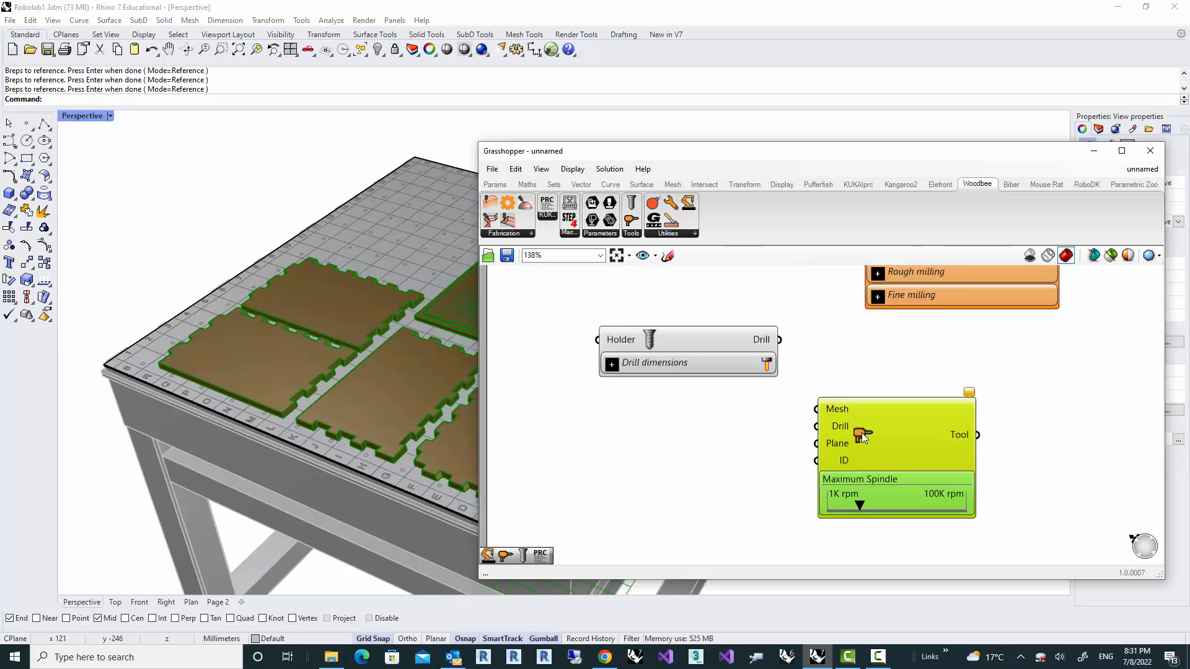
click(784, 463)
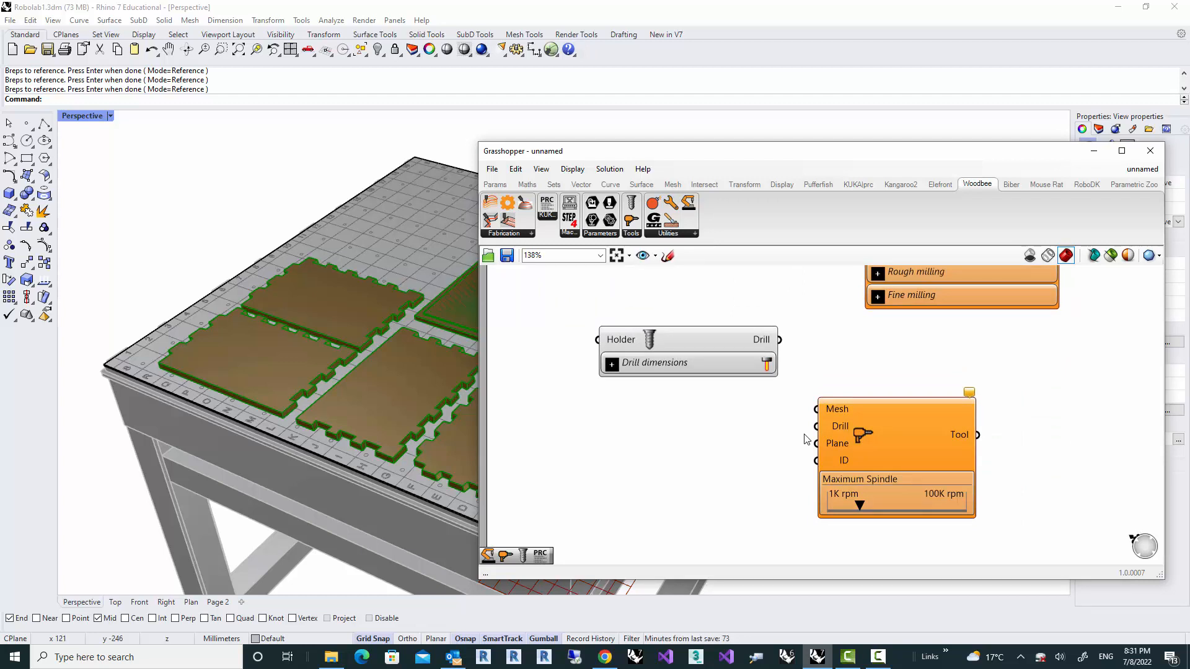
Step: Expand the drill dimensions of the drill component and set its effective length to 40.5 mm
click(652, 345)
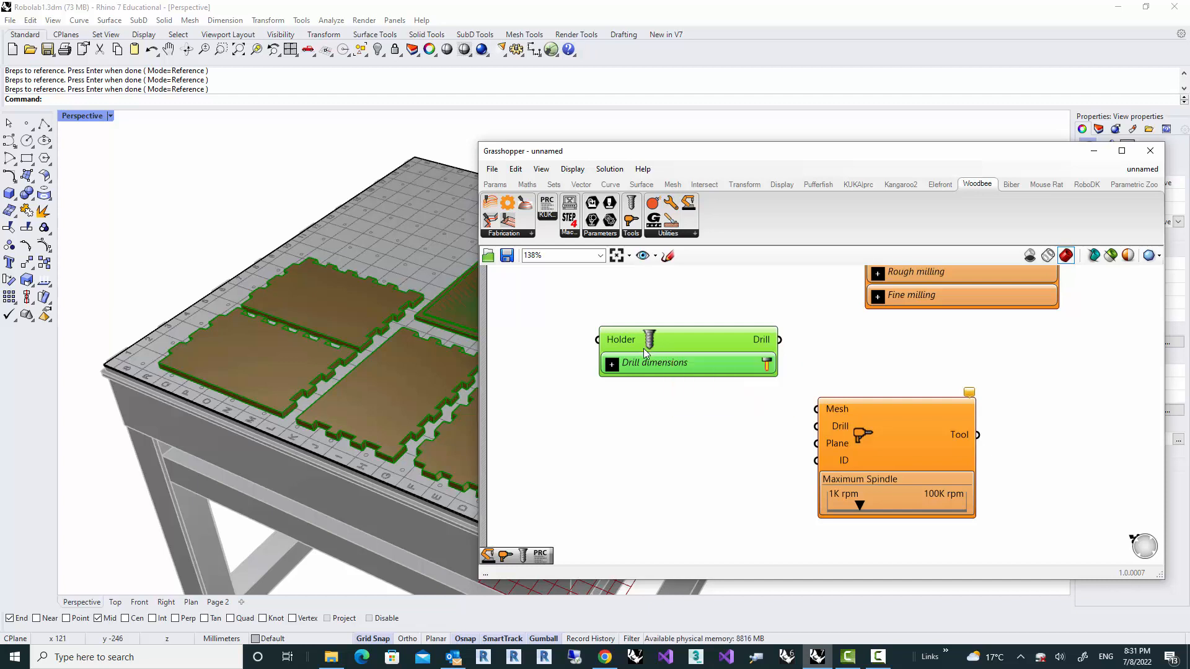
click(610, 365)
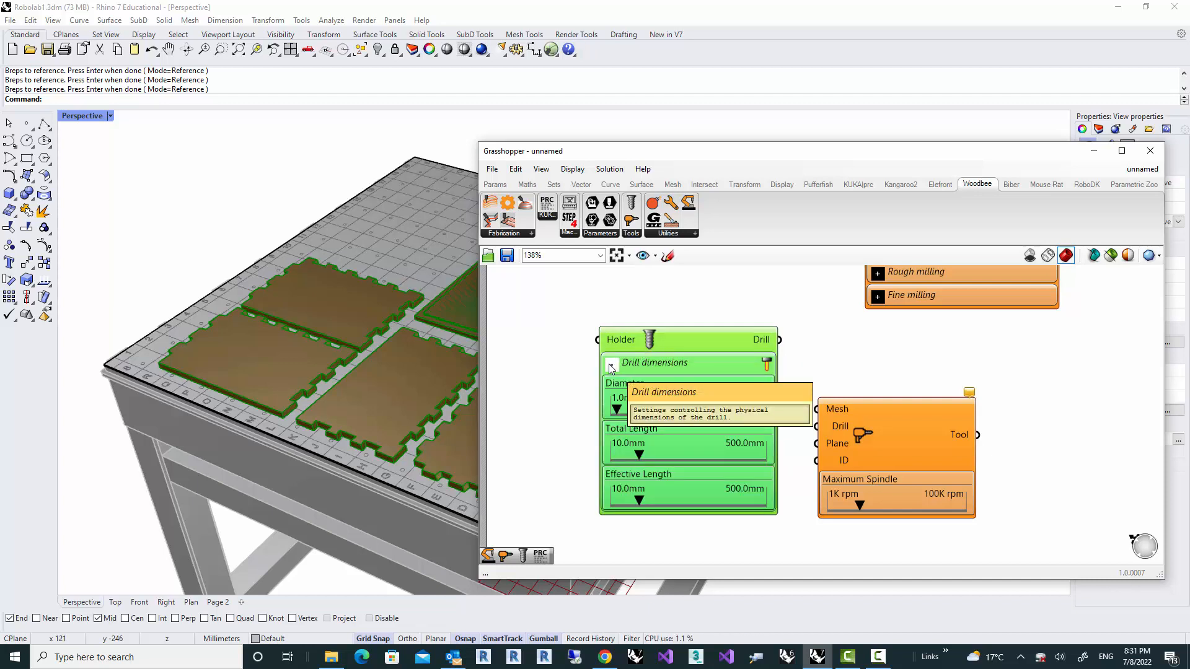
mouse_move(637, 490)
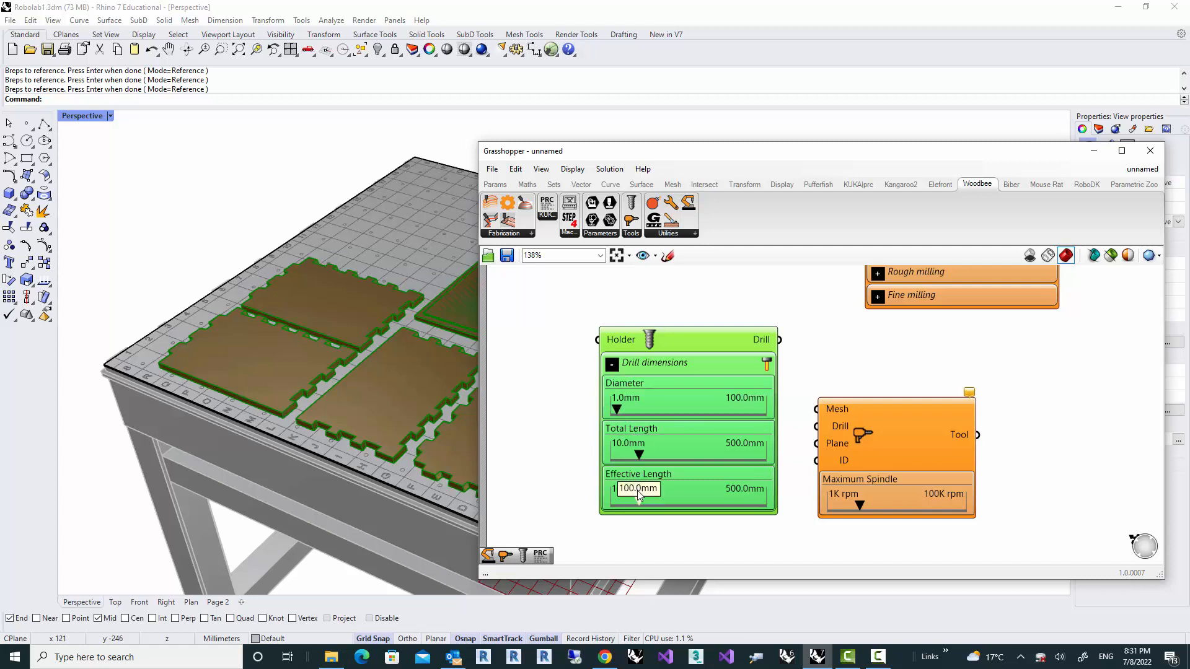
mouse_move(616, 411)
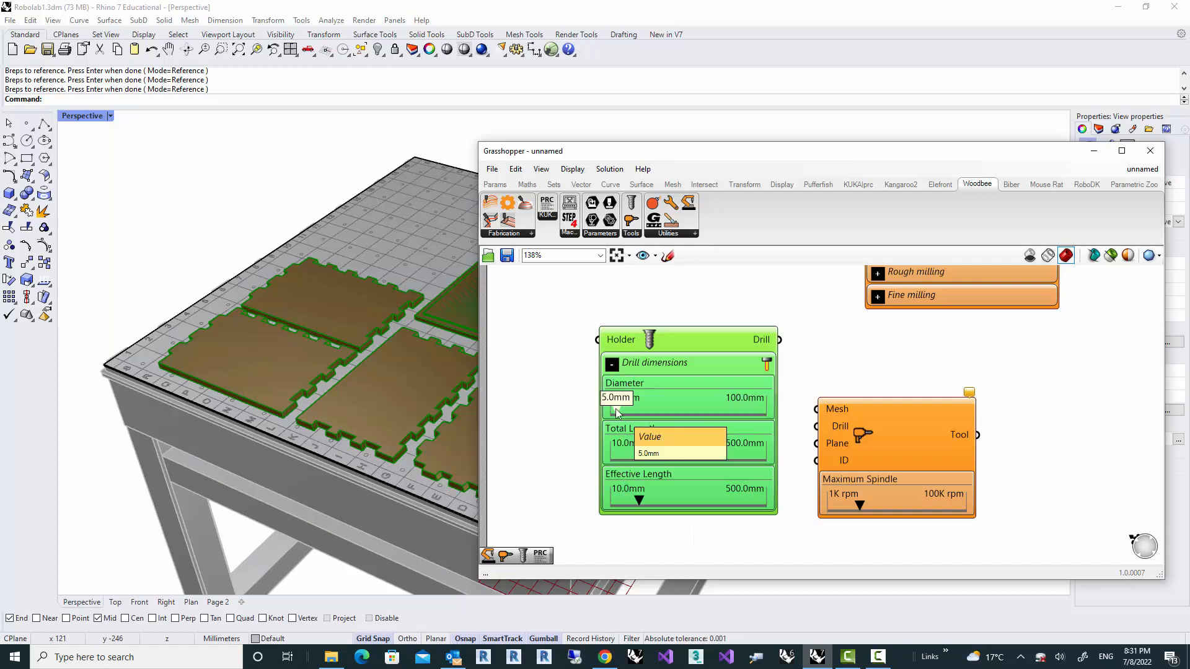
mouse_move(644, 457)
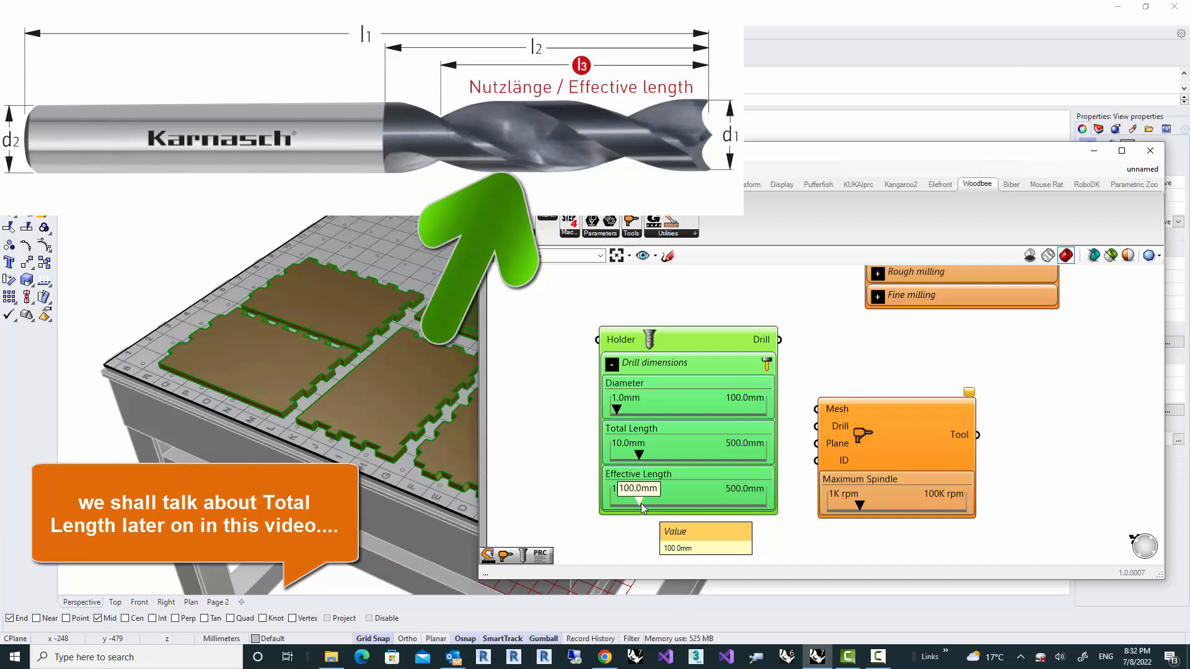
drag(640, 505, 619, 502)
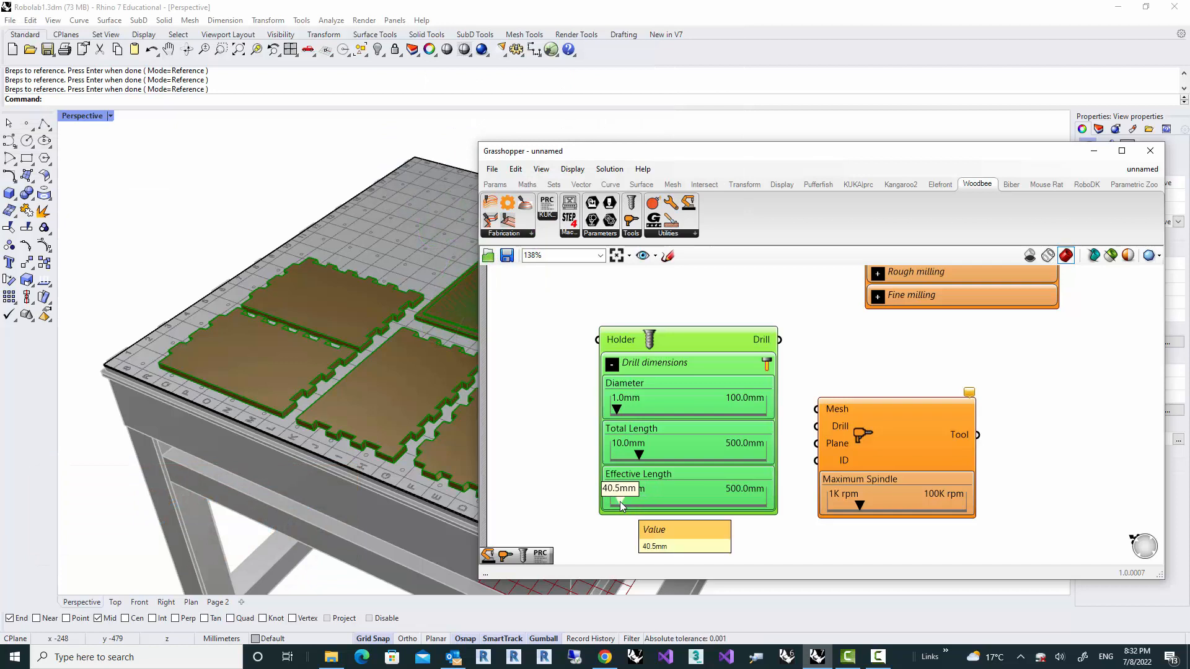
double_click(620, 502)
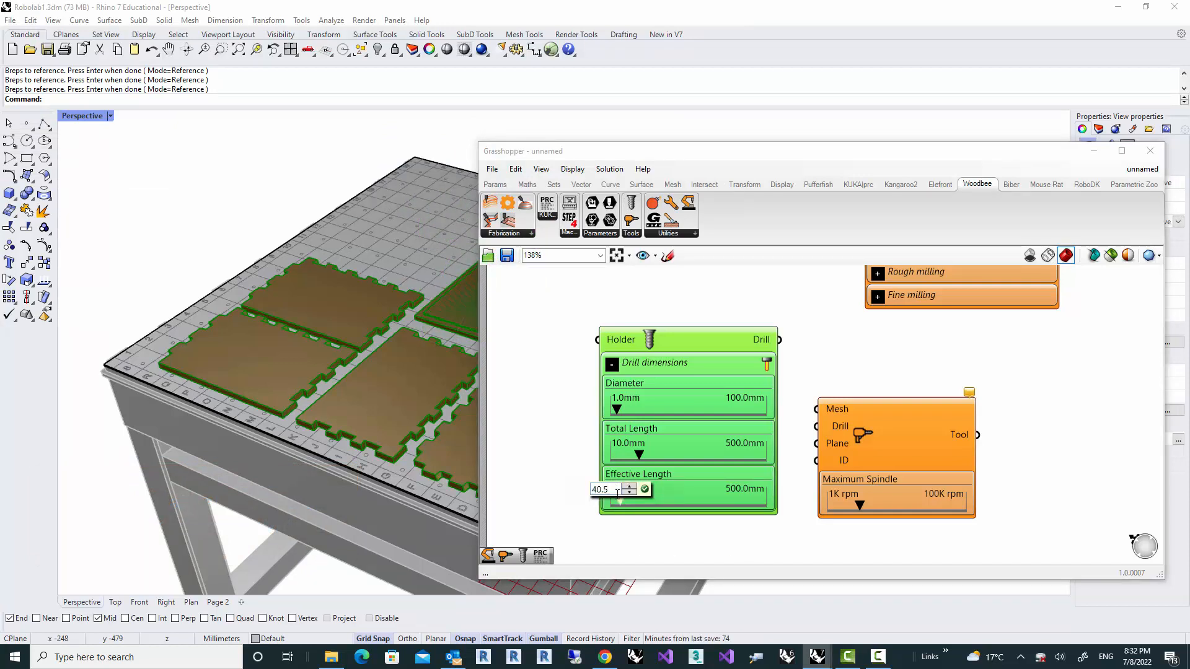
key(Return)
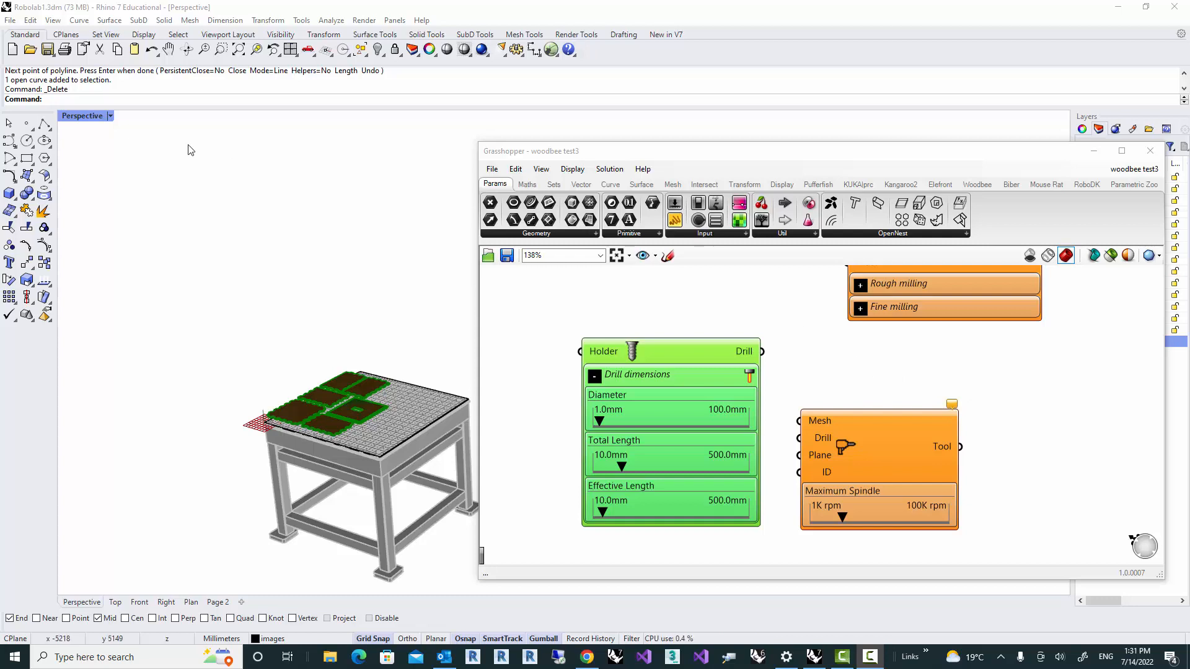
Step: Enlarge Rhino's Top view and examine the tool-holder reference pictures in relation to the drill component's Holder input
double_click(82, 116)
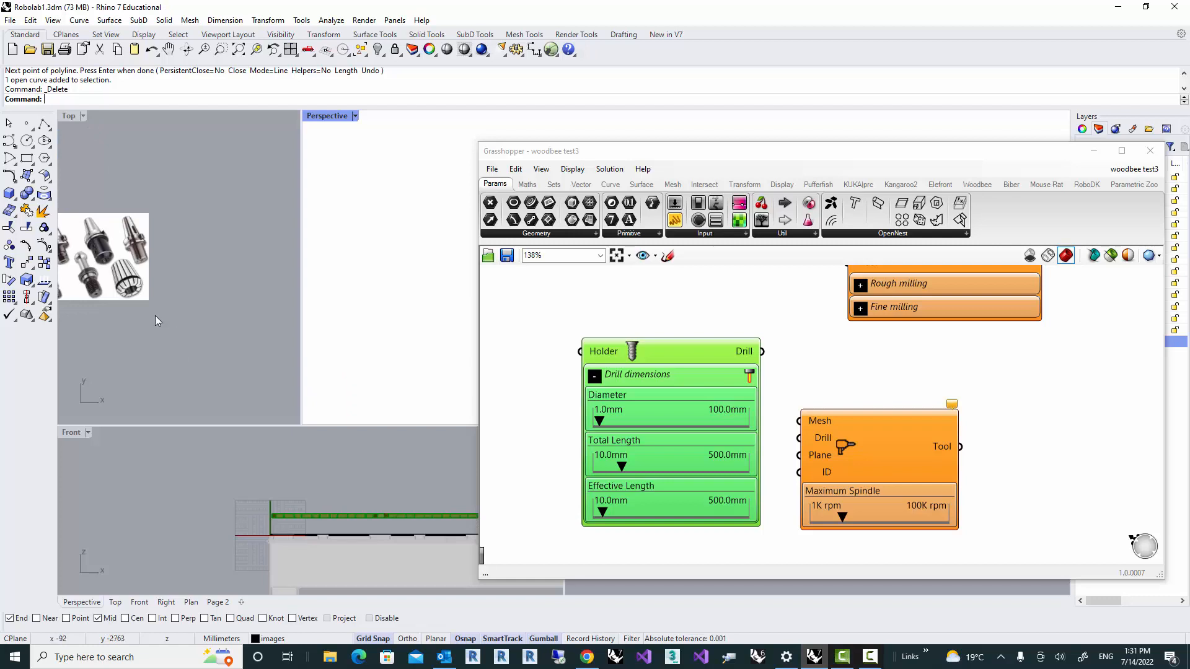
right_drag(151, 311, 221, 338)
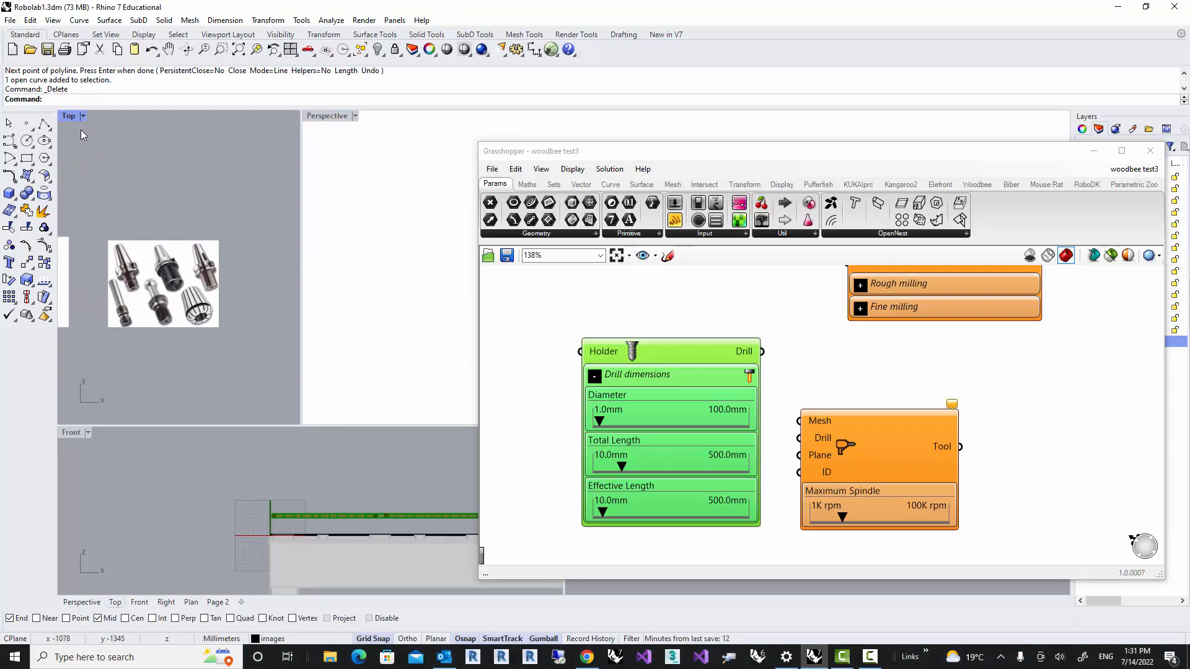
double_click(70, 116)
right_drag(319, 304, 121, 272)
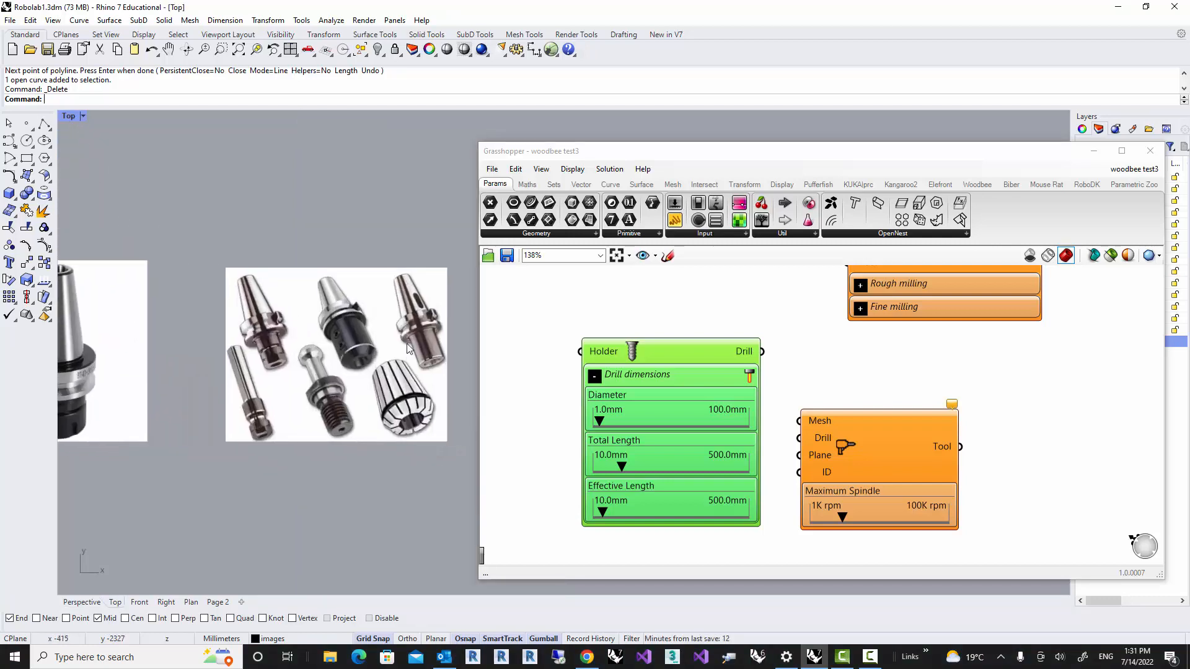
scroll(407, 344, up, 2)
right_drag(388, 345, 361, 351)
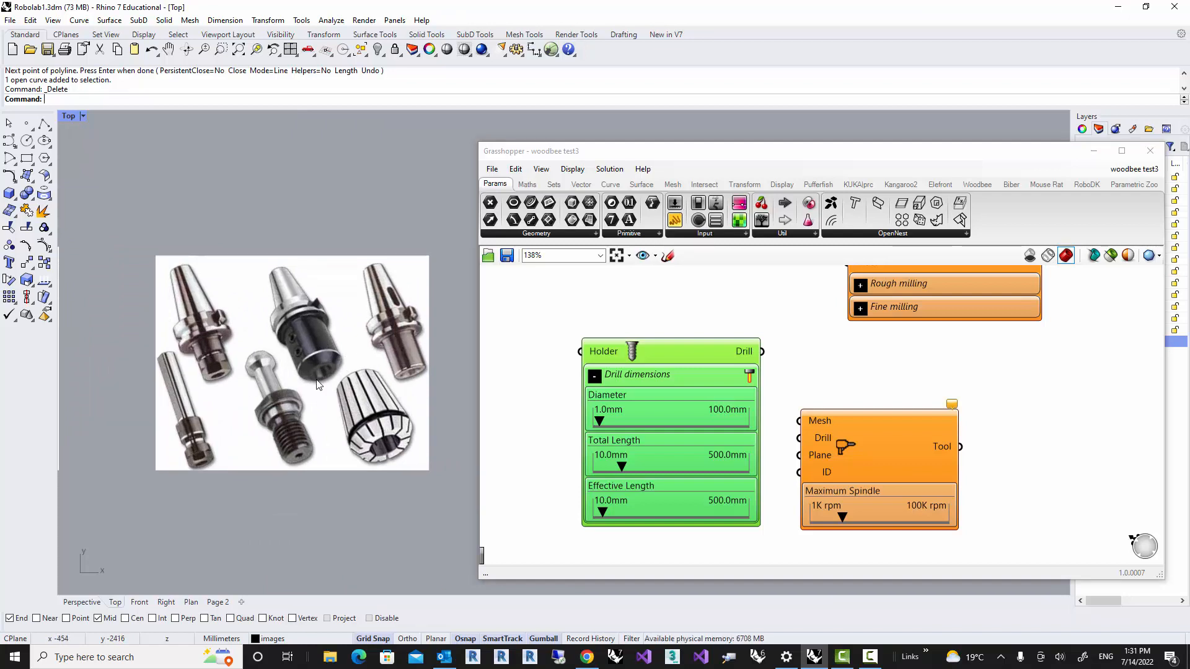
scroll(316, 381, down, 2)
right_drag(157, 385, 279, 380)
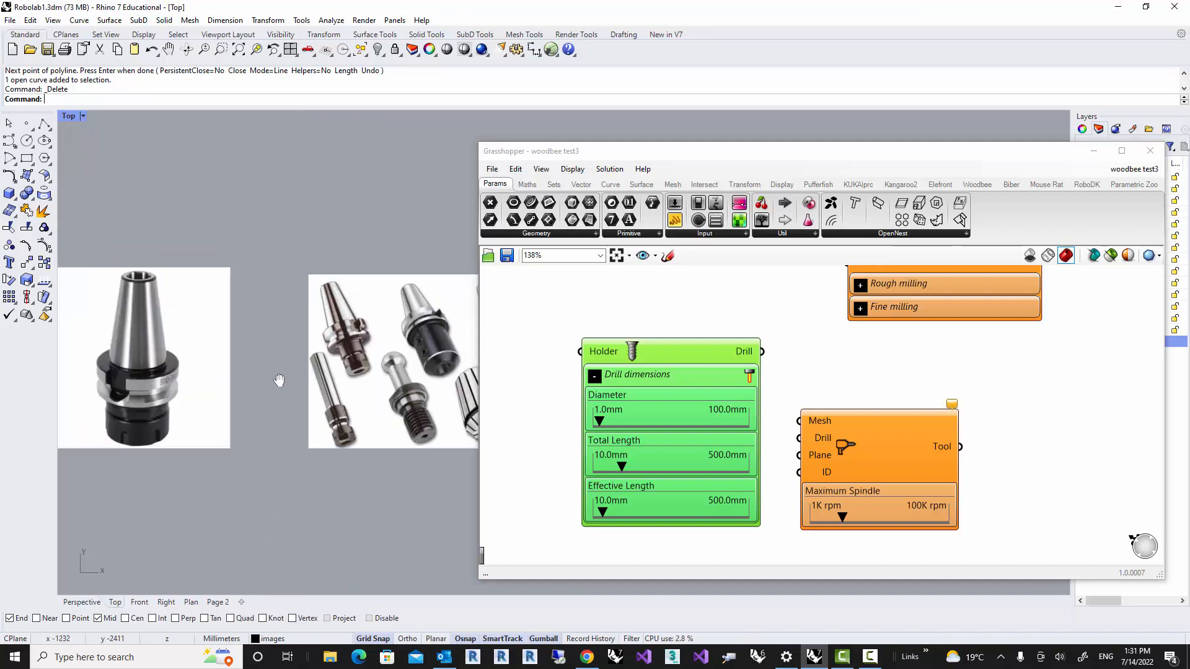
scroll(224, 363, up, 5)
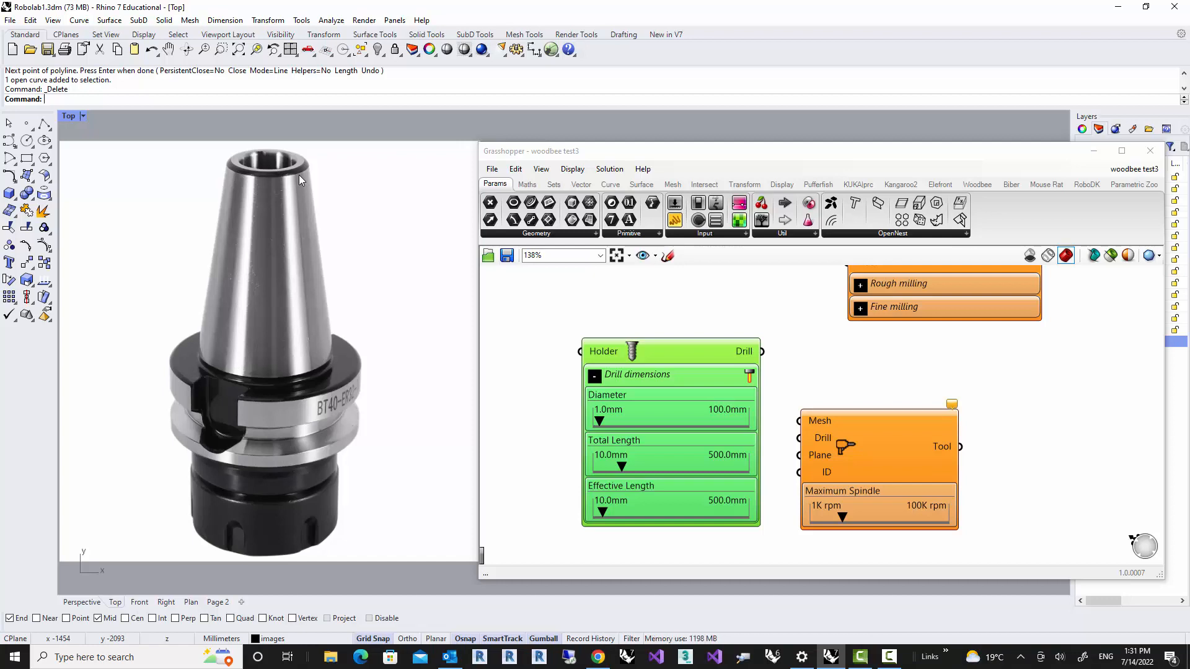
mouse_move(601, 352)
click(750, 319)
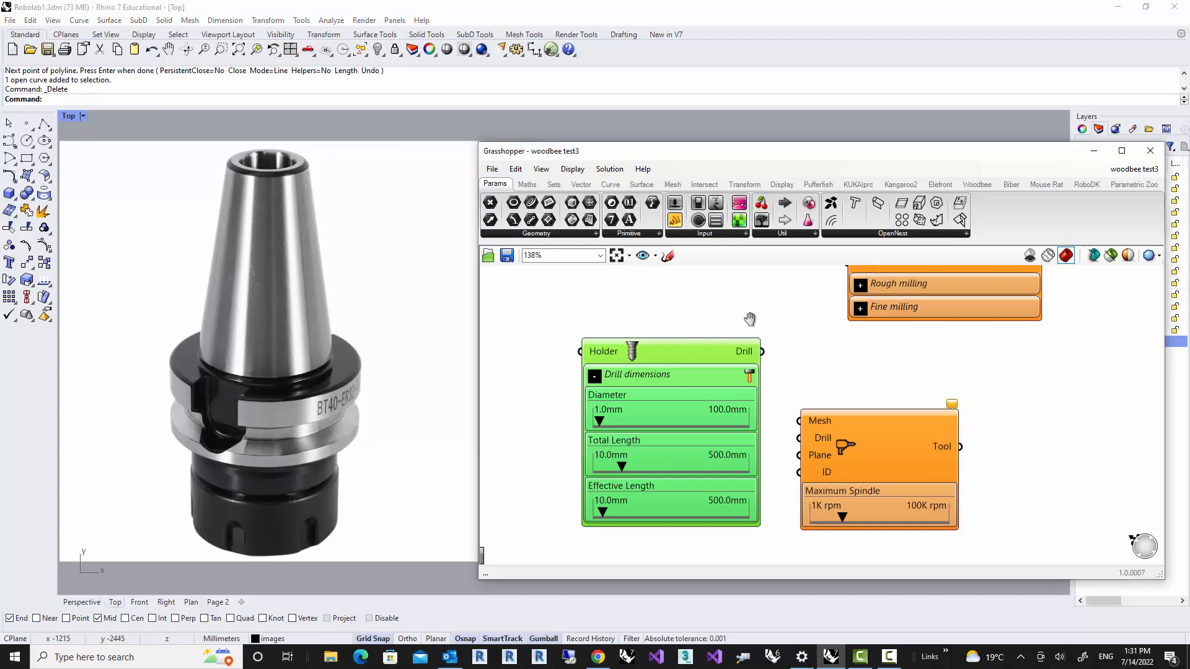
right_drag(750, 319, 708, 379)
right_drag(720, 336, 737, 289)
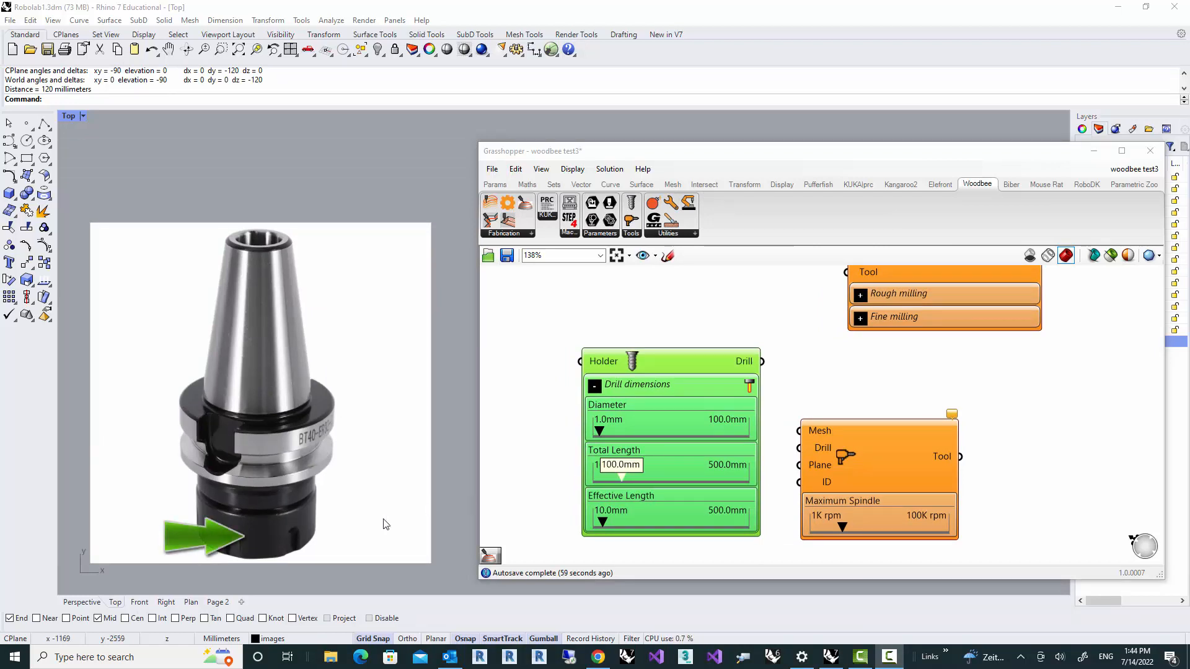
Step: Draw the holder's stepped half-profile as an open six-segment polyline below the single-holder picture, with a flange about 110 mm high and a lower shoulder about 70 mm wide
right_drag(287, 547, 283, 526)
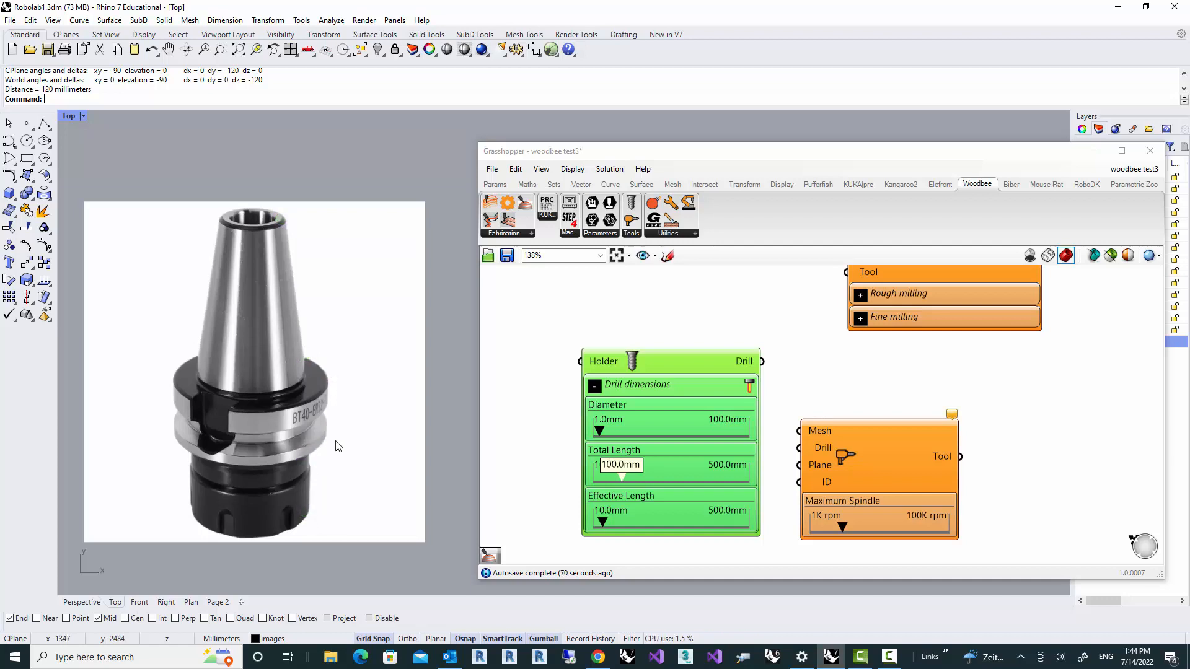
right_drag(338, 445, 346, 282)
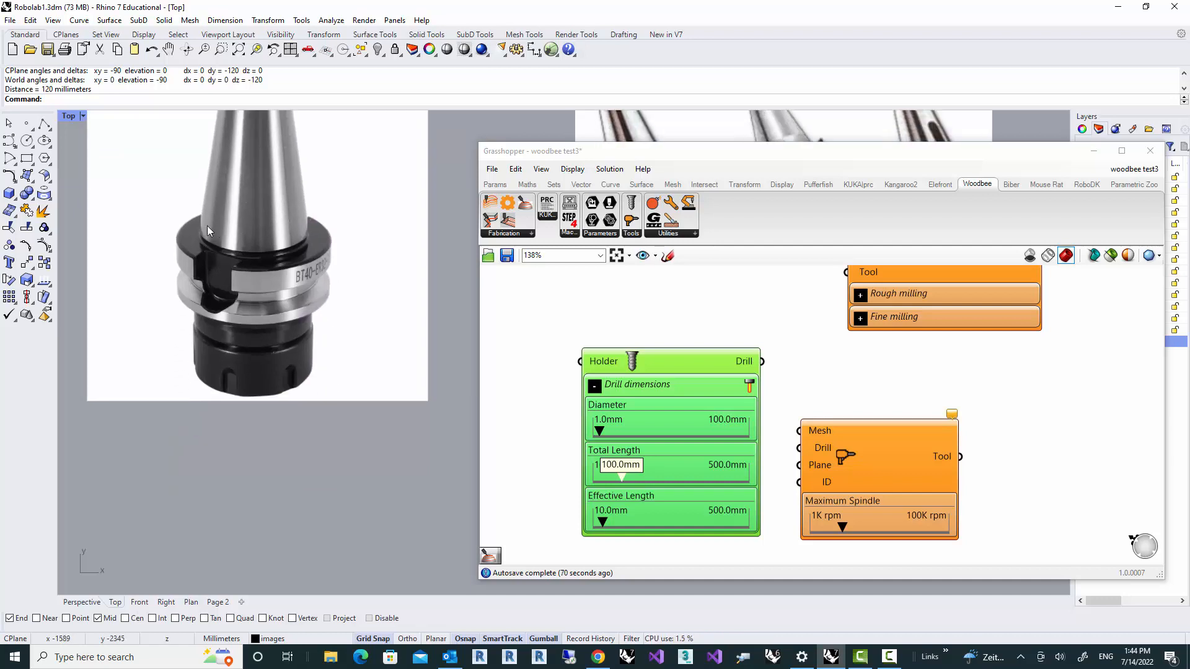
click(45, 124)
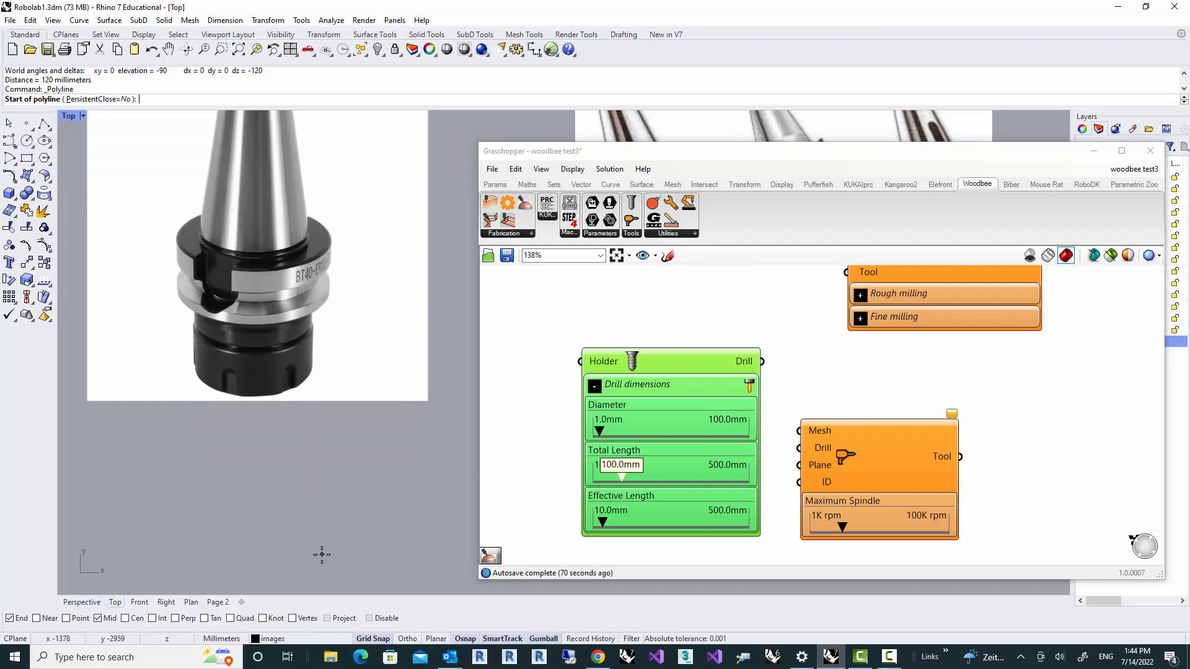
scroll(341, 494, down, 1)
scroll(341, 494, down, 1)
click(341, 564)
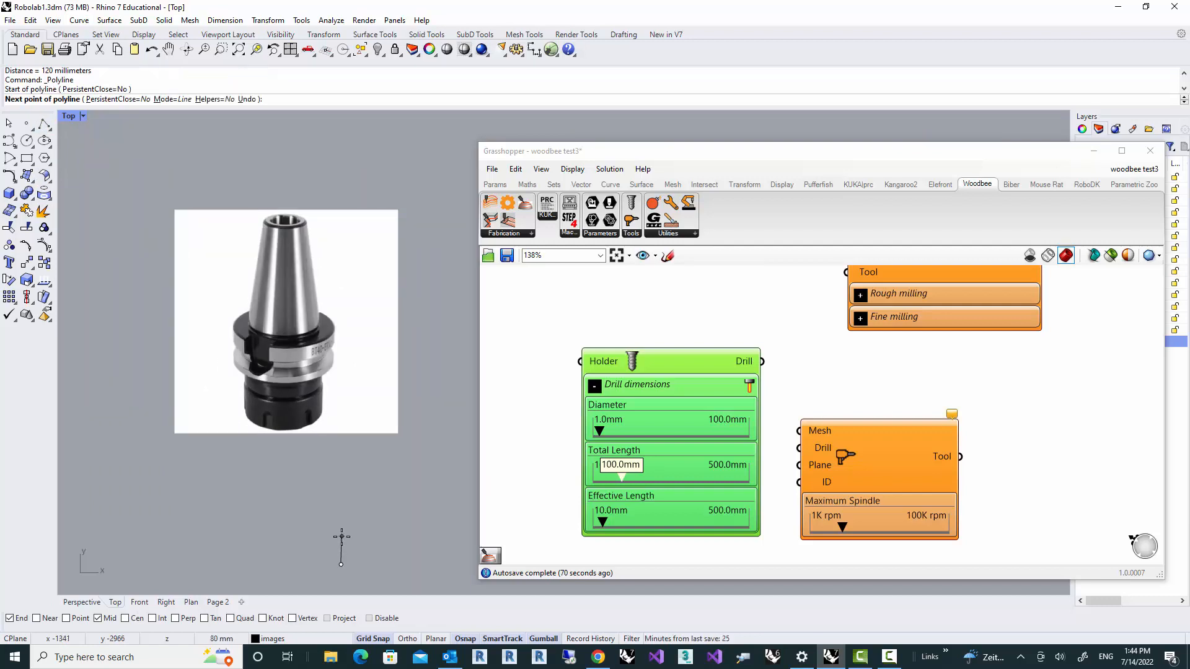
click(341, 525)
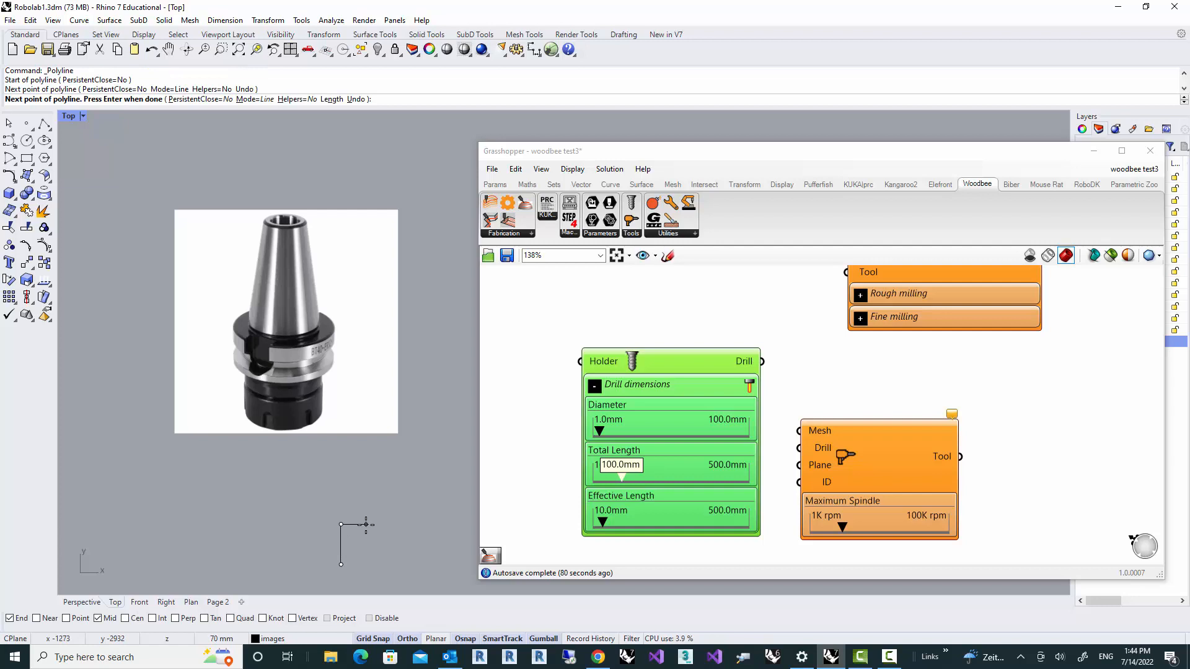
click(366, 525)
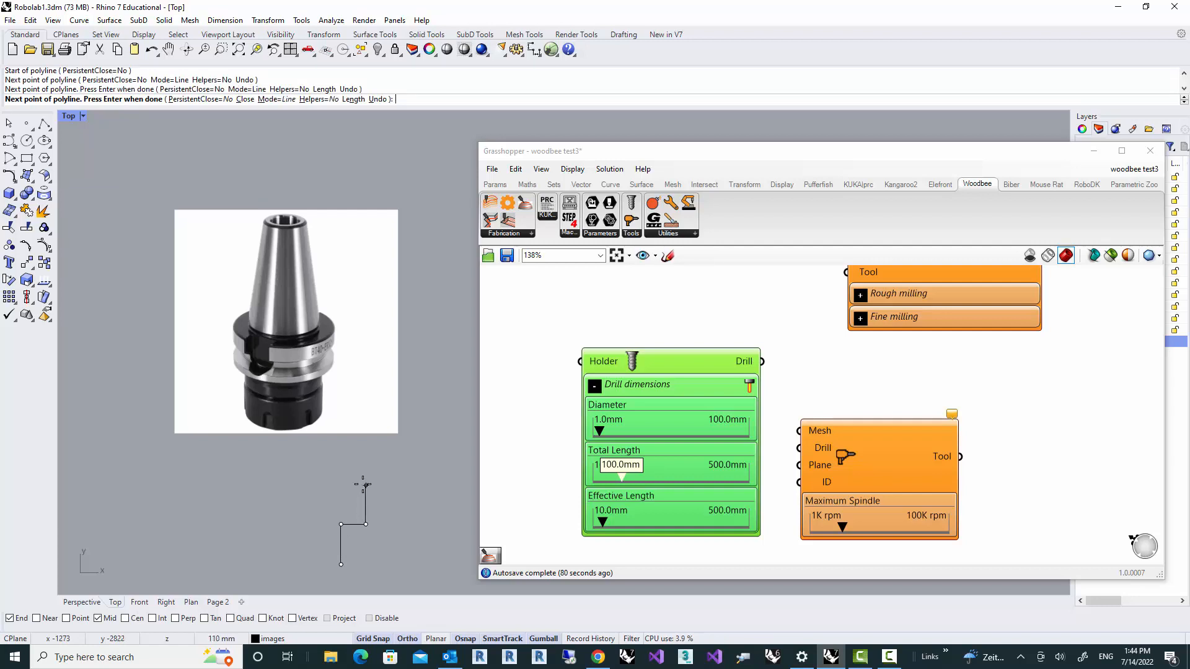
click(365, 483)
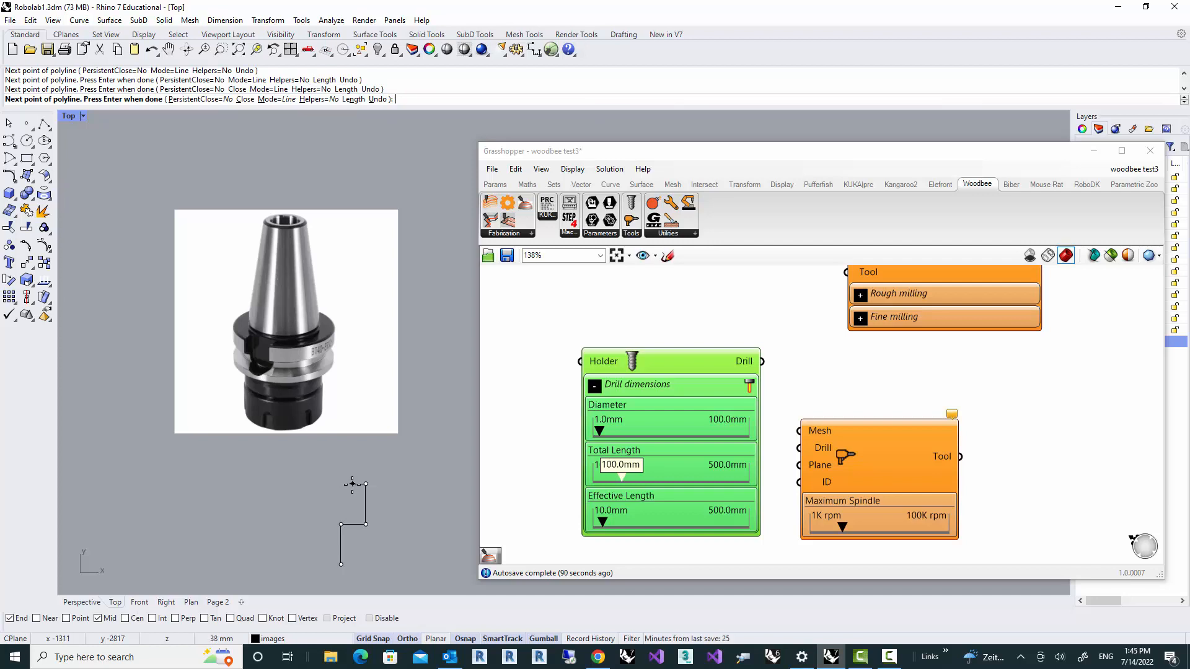
click(352, 483)
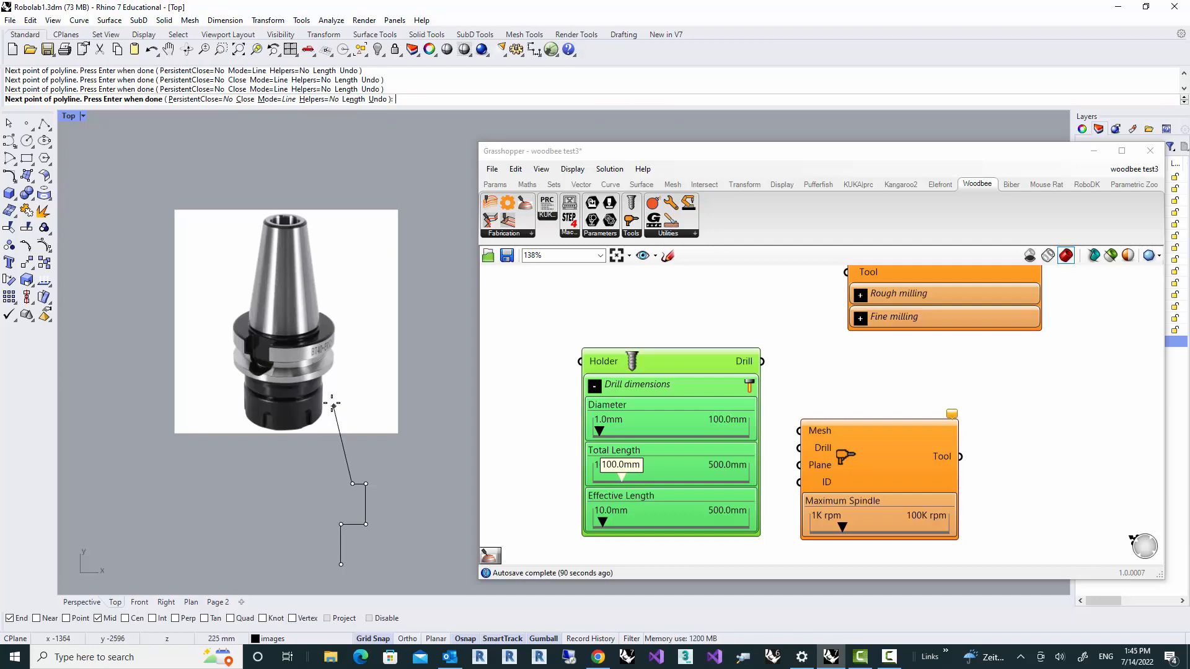
click(323, 370)
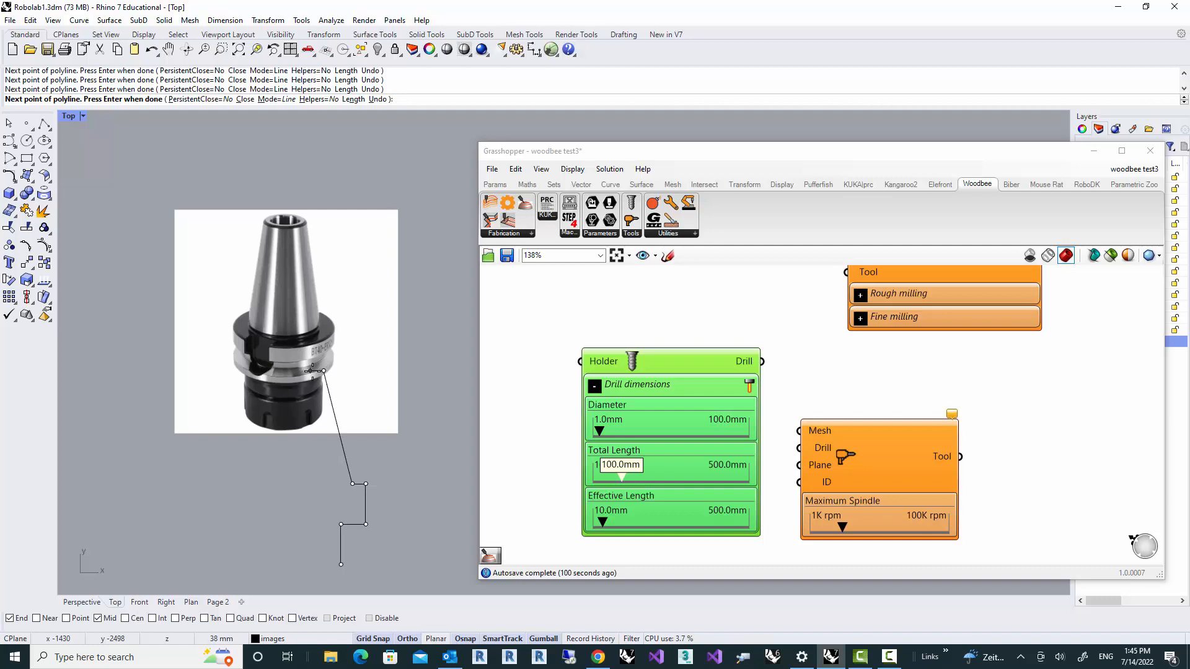
click(311, 370)
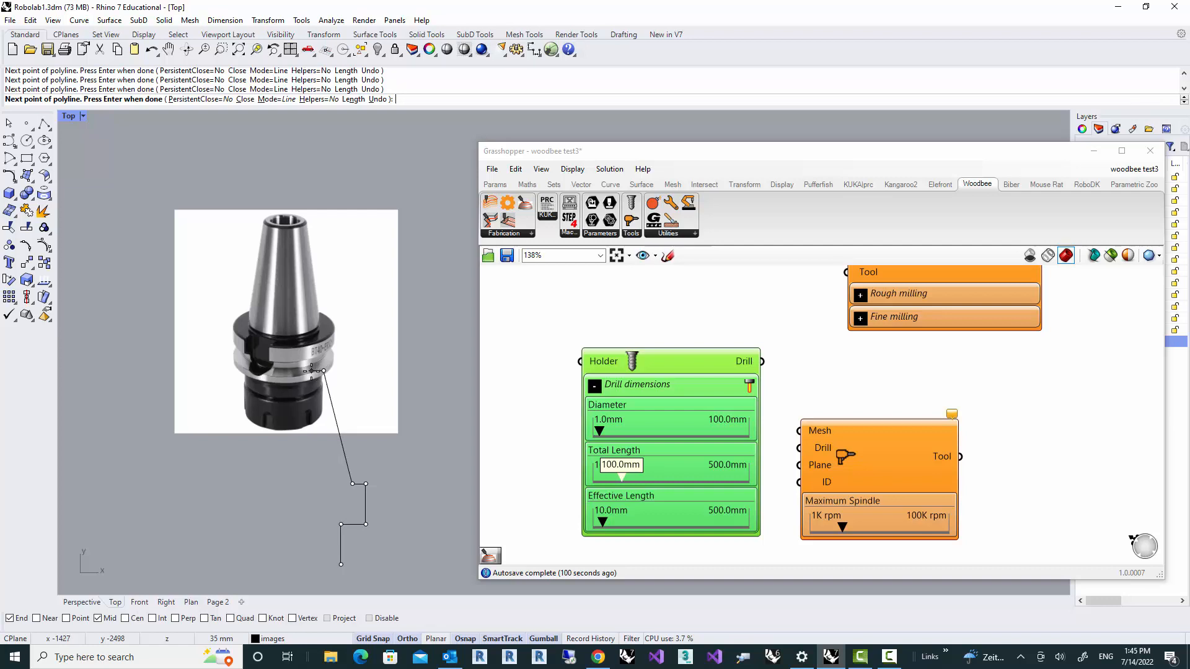
key(F8)
right_click(301, 421)
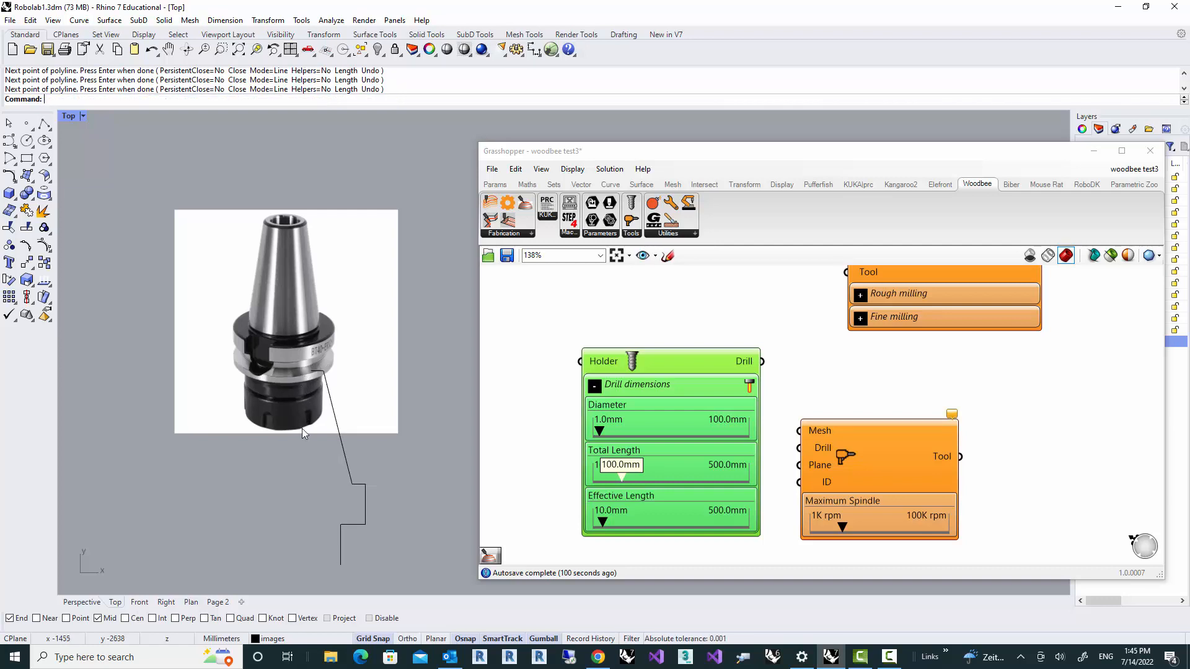
Step: Move the holder profile polyline up into the gap between the two reference pictures, level with the single holder, and deselect it
right_drag(312, 497, 302, 482)
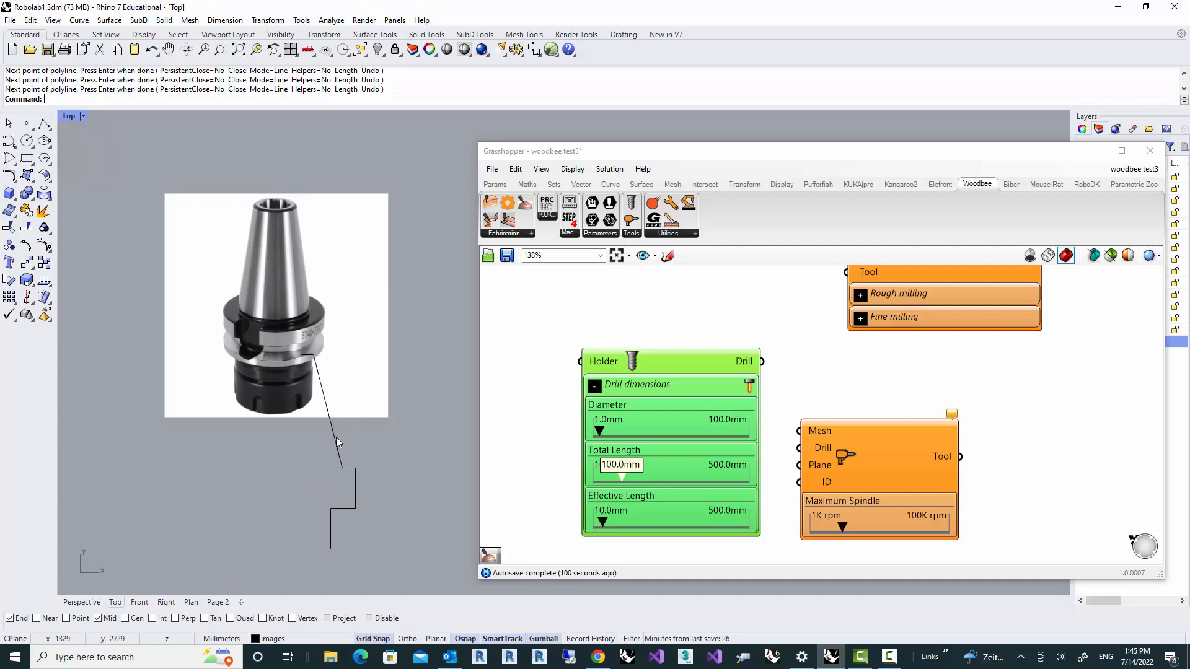
click(335, 437)
right_drag(368, 464, 318, 489)
drag(308, 444, 413, 297)
click(394, 424)
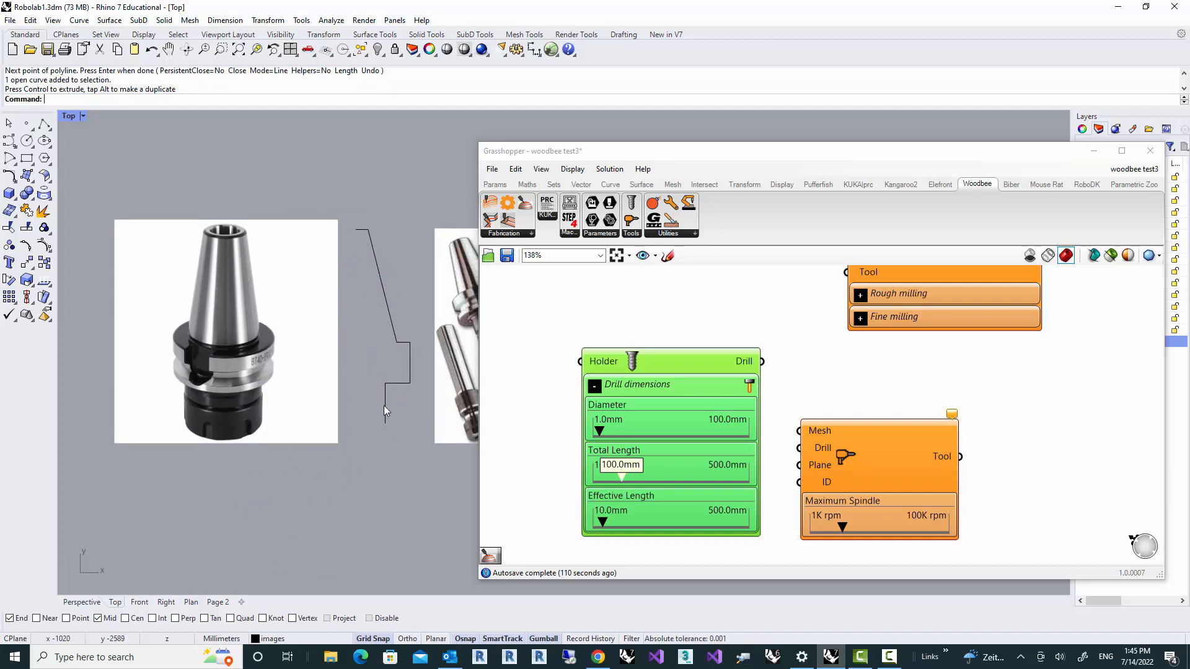
scroll(265, 378, up, 2)
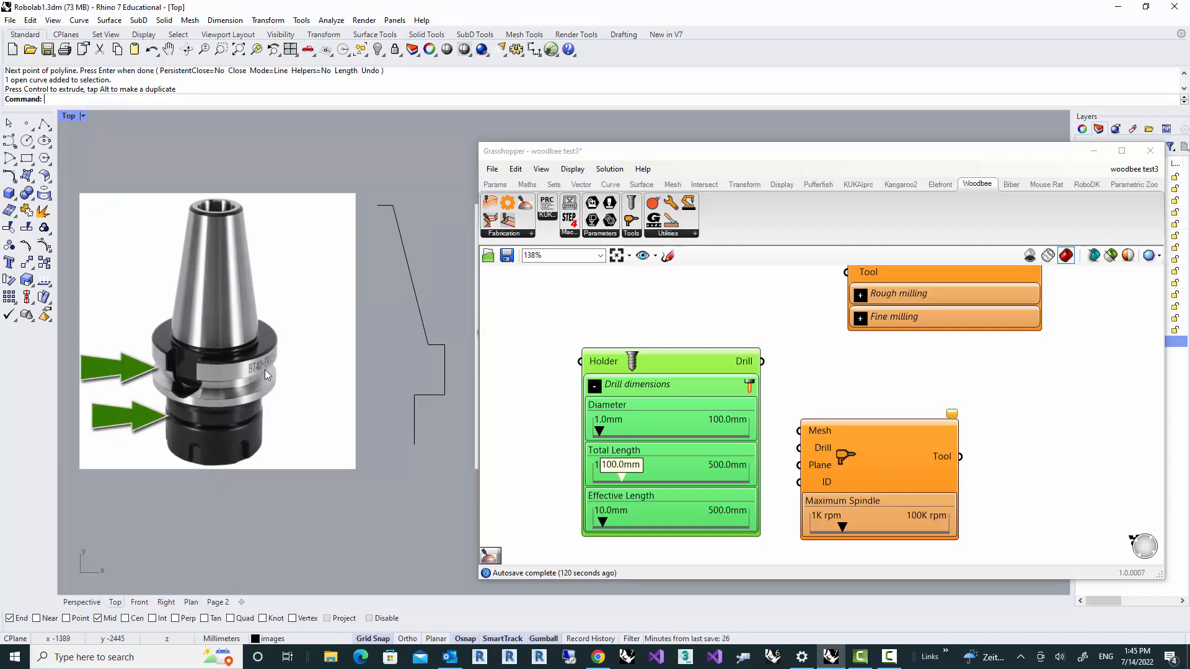
right_drag(341, 418, 301, 421)
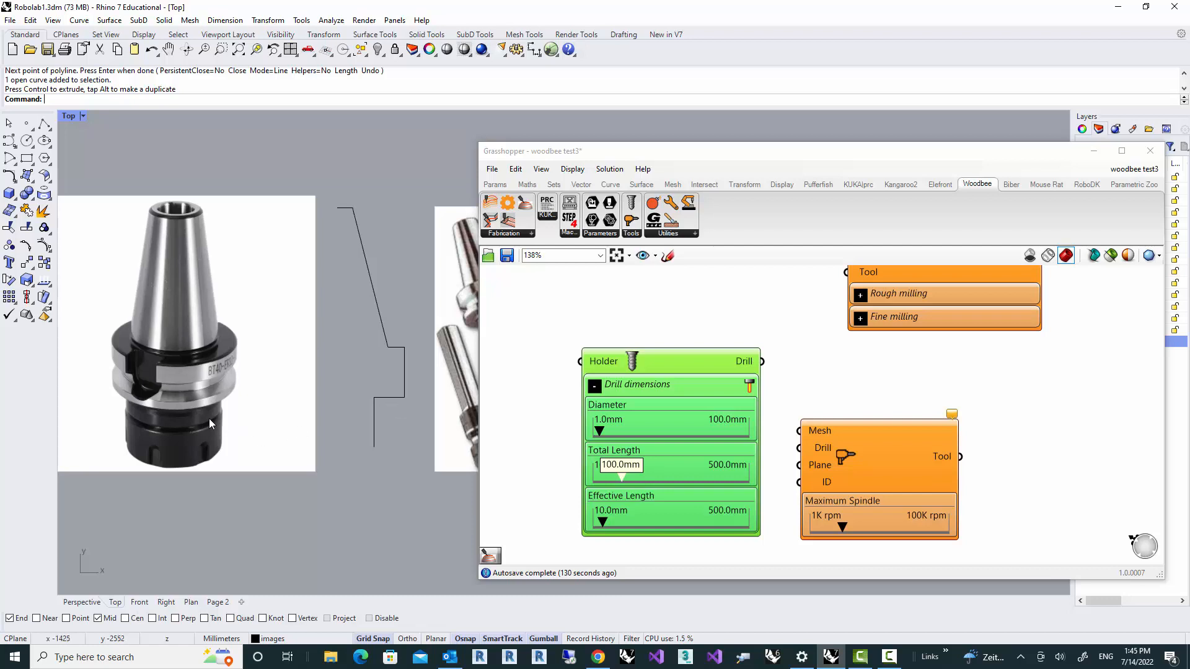
Step: Draw a vertical centre axis through the holder profile's upper inner end, extending past the height of its lower end
right_drag(391, 442, 389, 452)
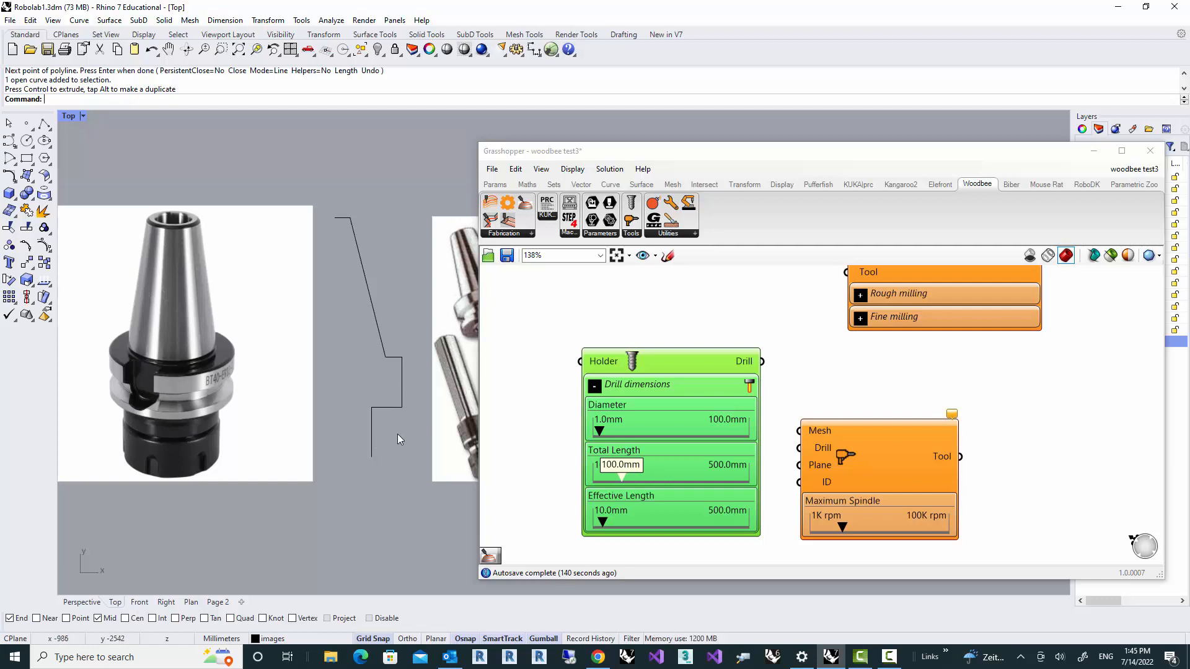
click(40, 126)
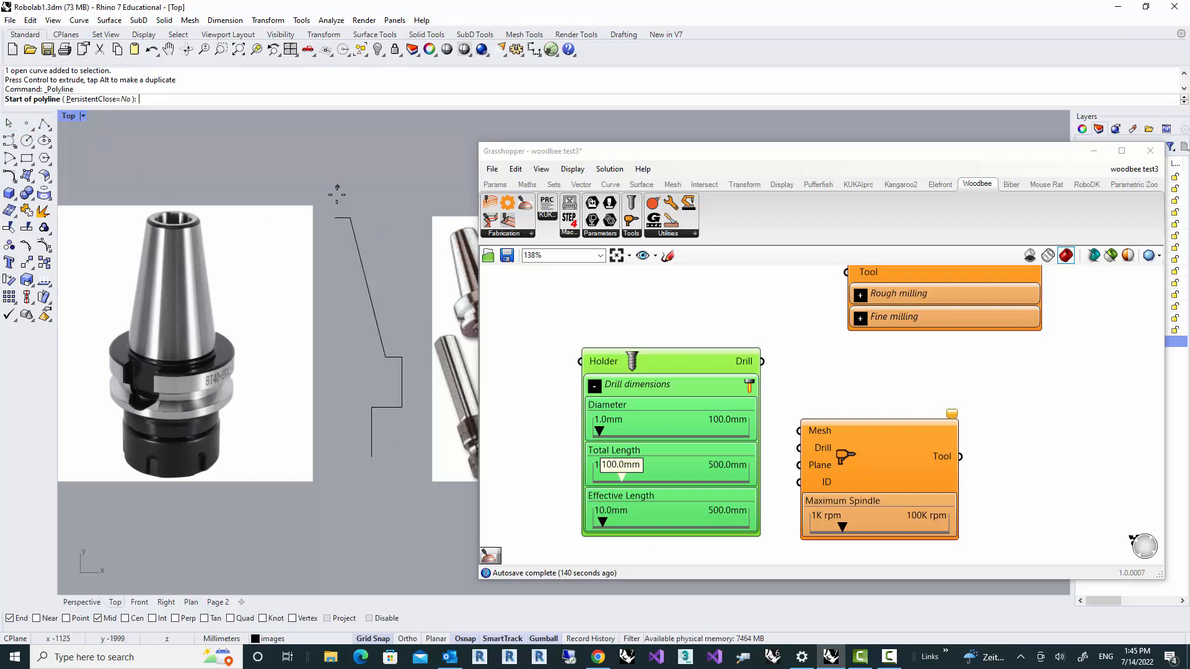
click(334, 218)
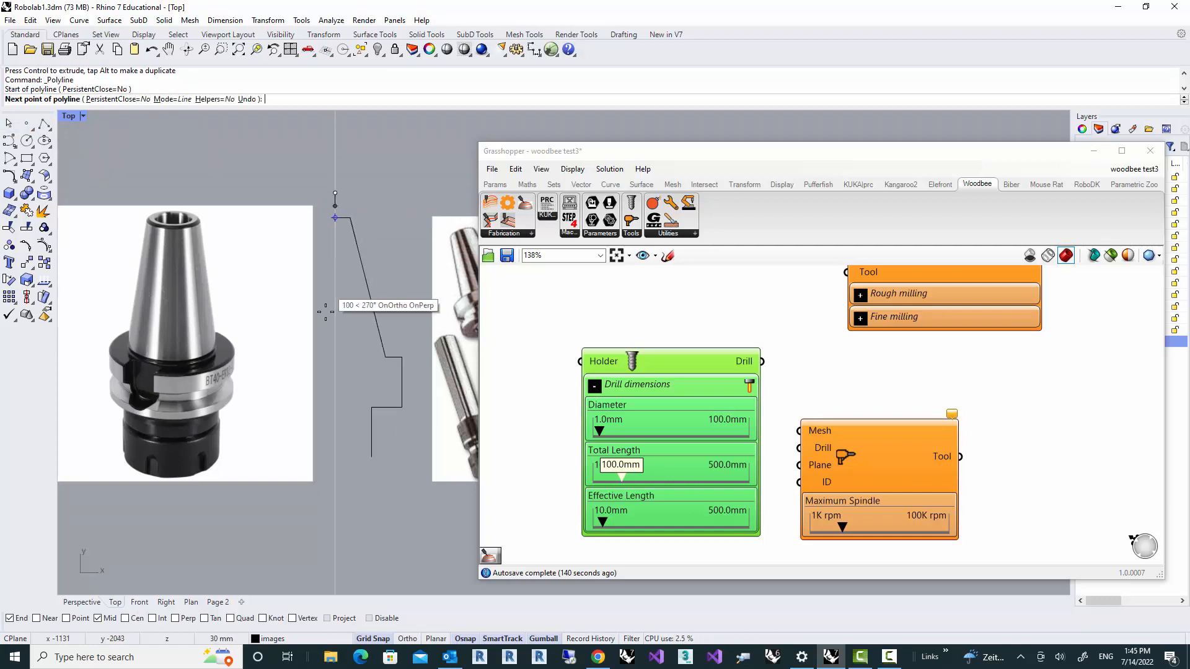
click(335, 493)
key(Return)
Step: Draw a short horizontal base line through the lower end of the holder profile, crossing the vertical axis
key(Return)
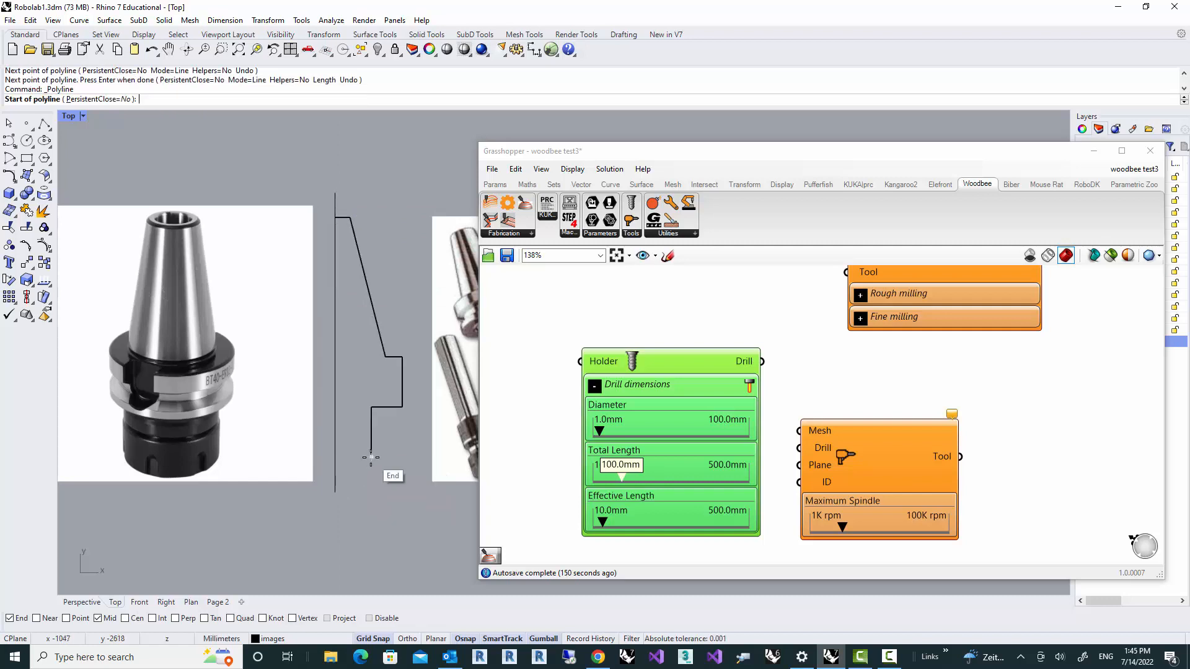
click(339, 455)
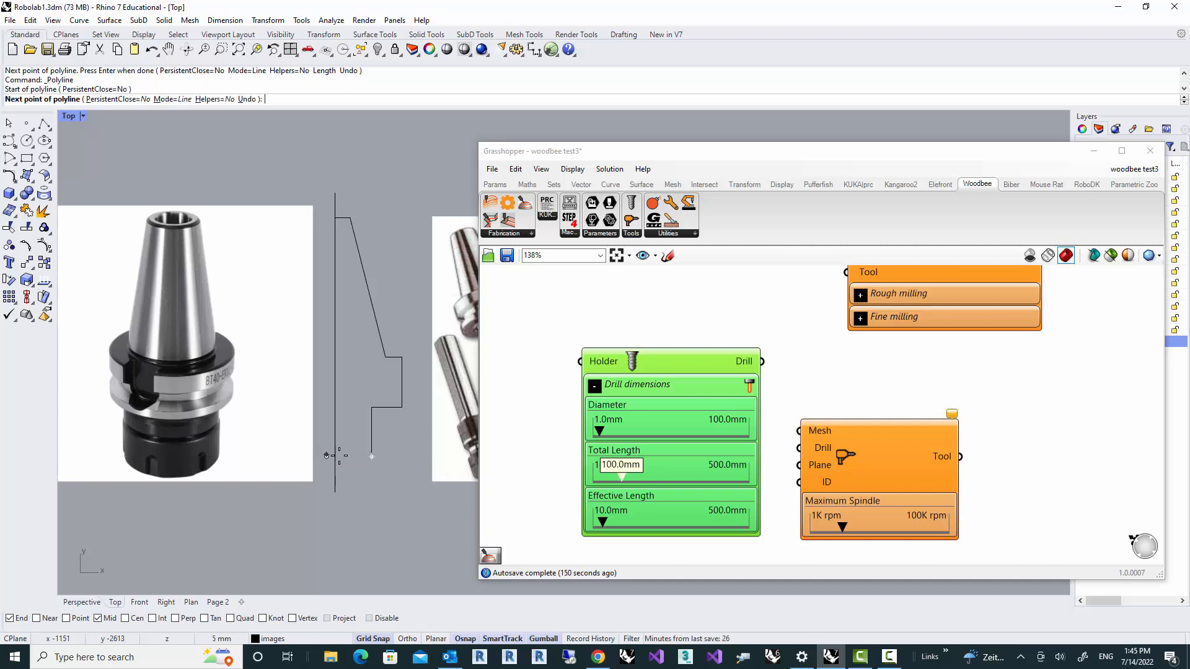
click(393, 456)
key(Return)
scroll(346, 460, up, 3)
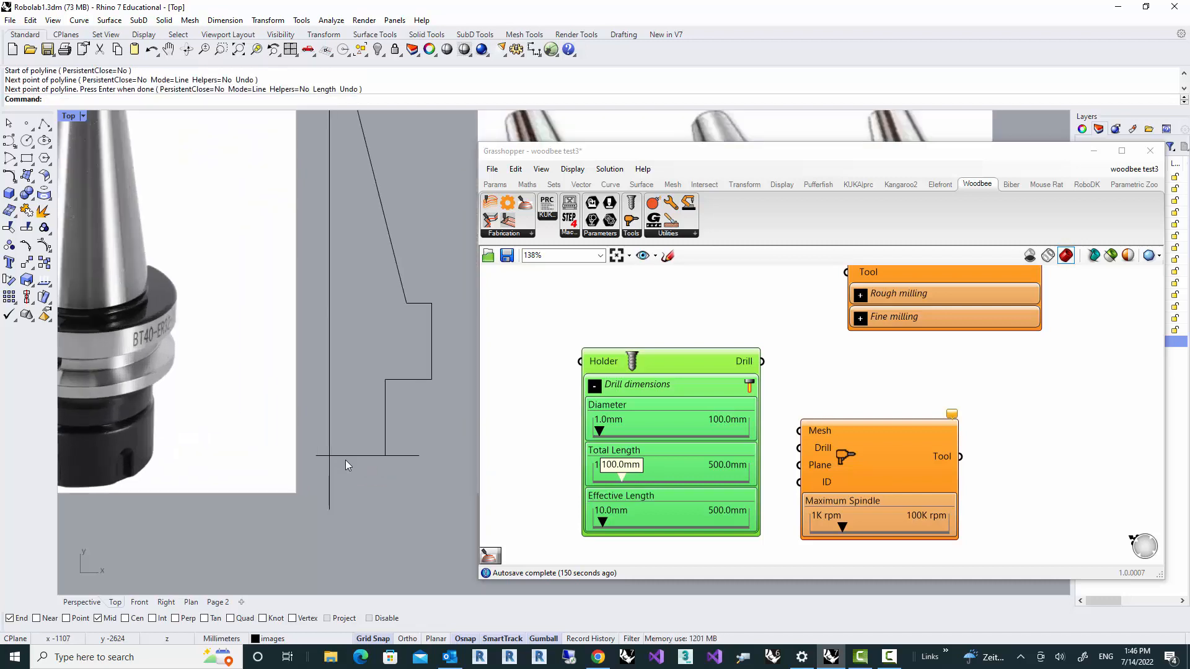
Step: Enable the intersection object snap and place a point where the base line crosses the vertical axis
click(321, 454)
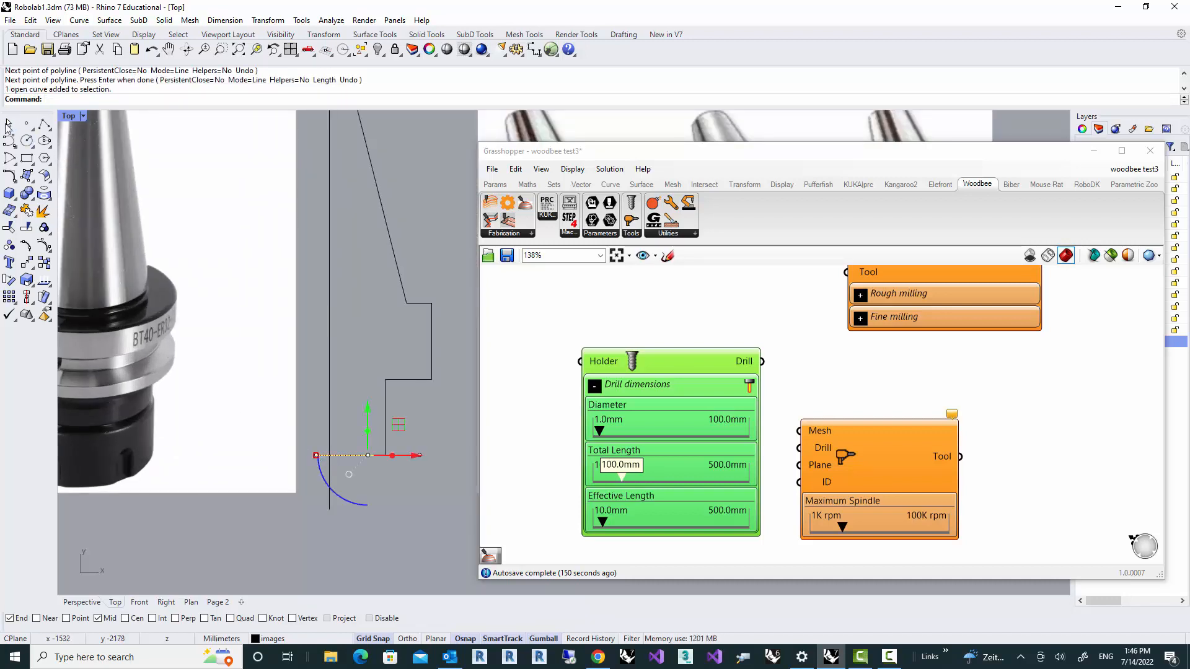
click(27, 124)
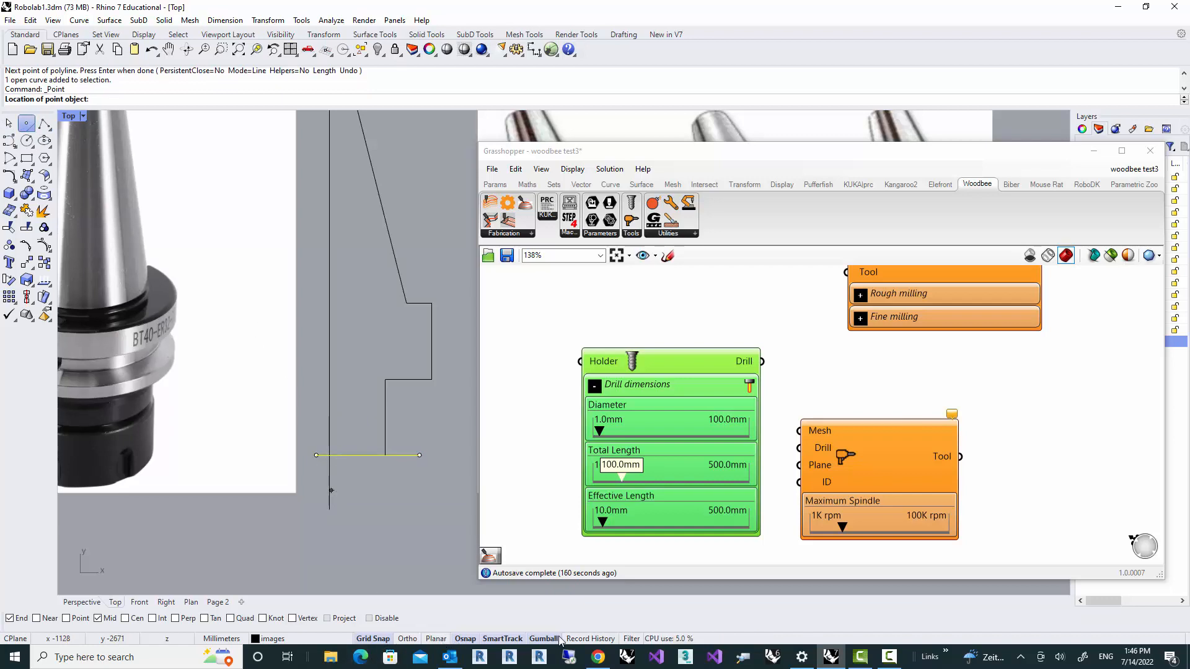
click(153, 618)
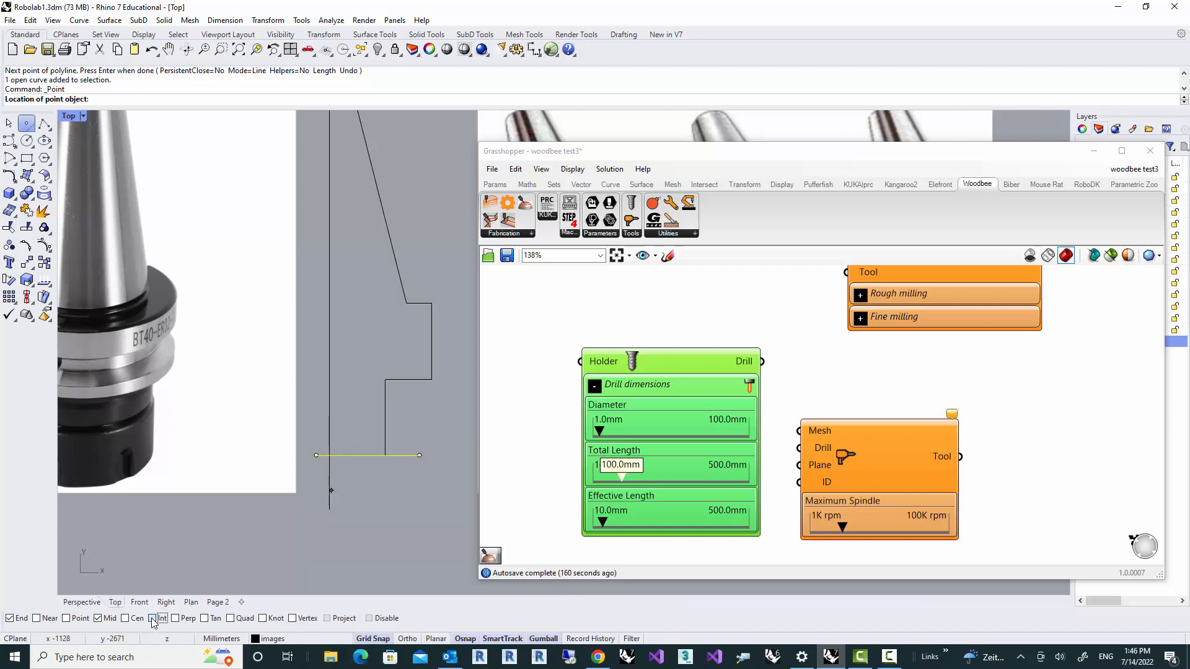
click(329, 455)
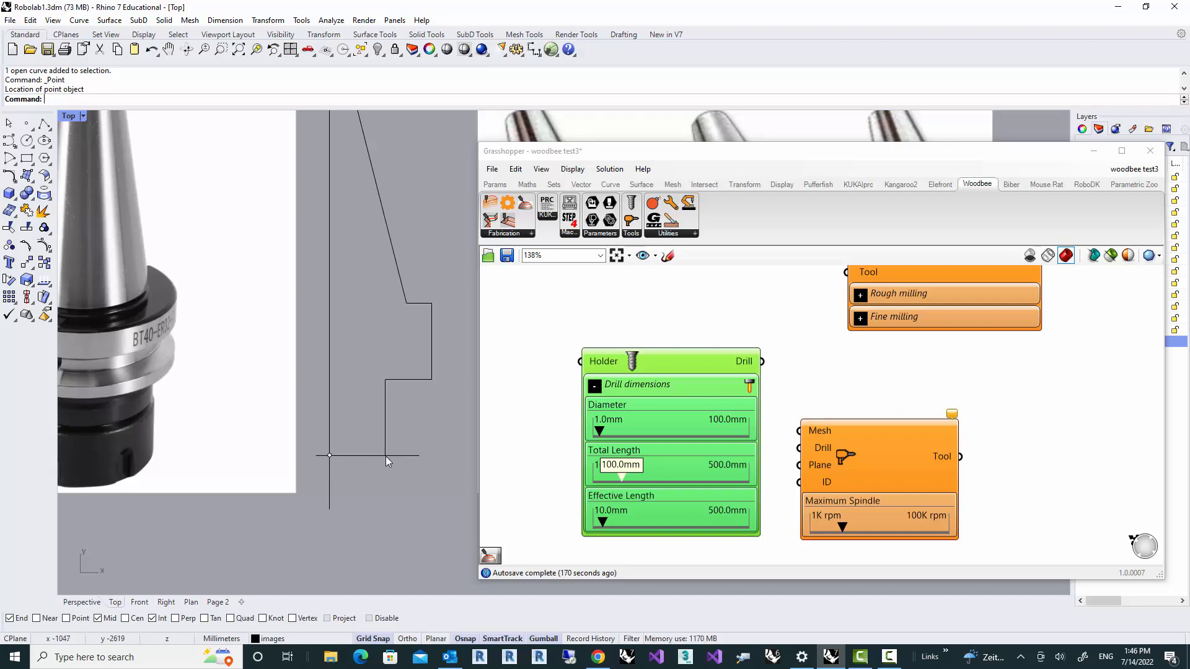
Step: Add the text "30" at the profile's lower end and scale it to about 29 mm high
right_drag(356, 419, 341, 445)
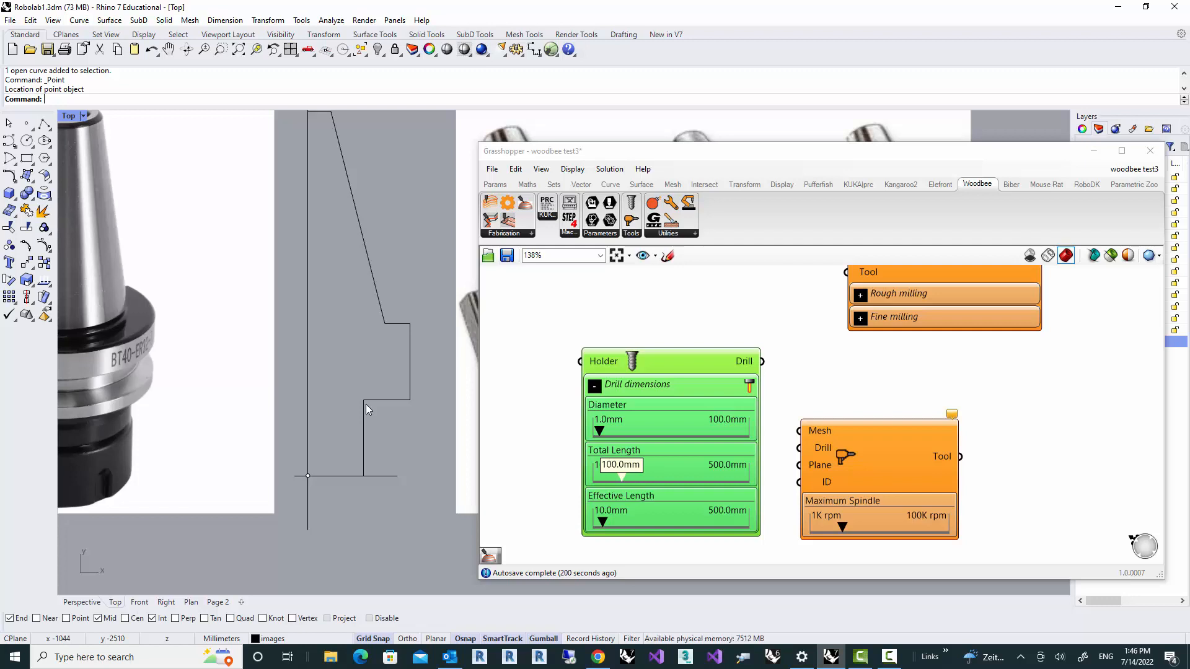
right_drag(366, 404, 343, 393)
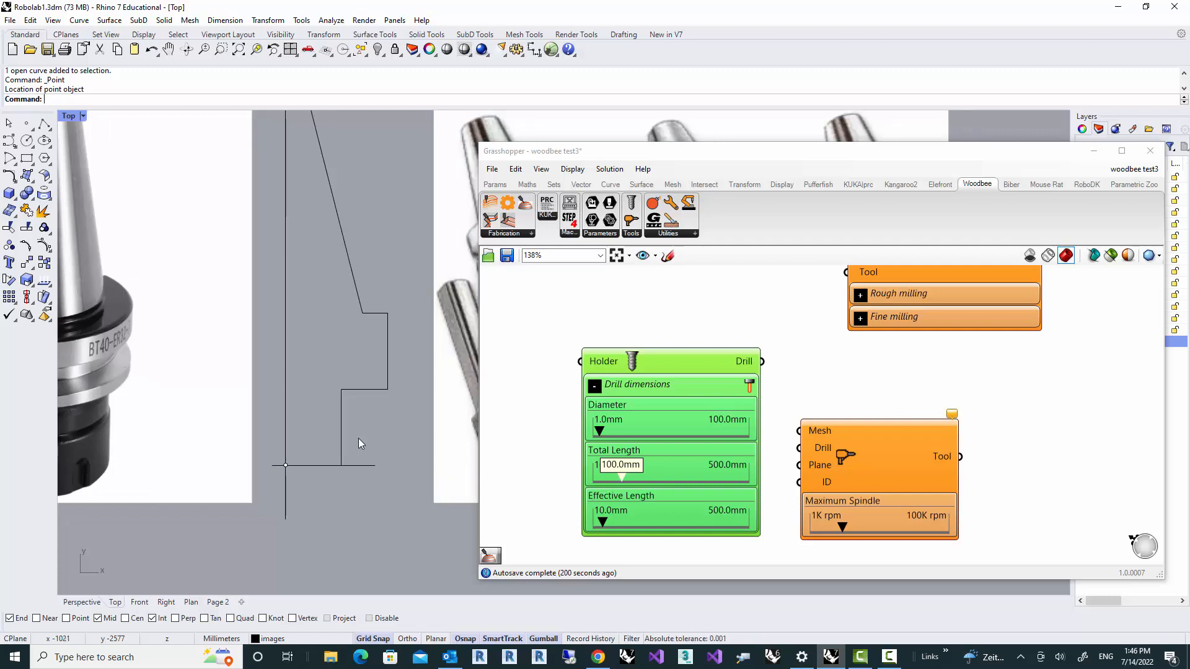
text(Text)
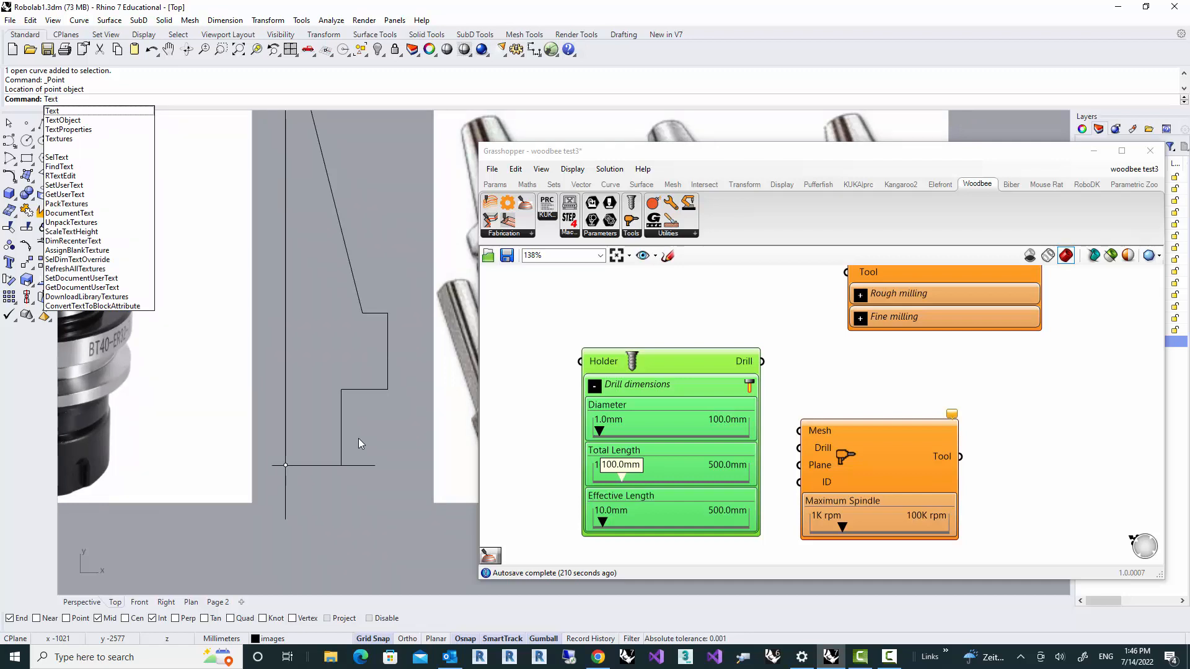
key(Return)
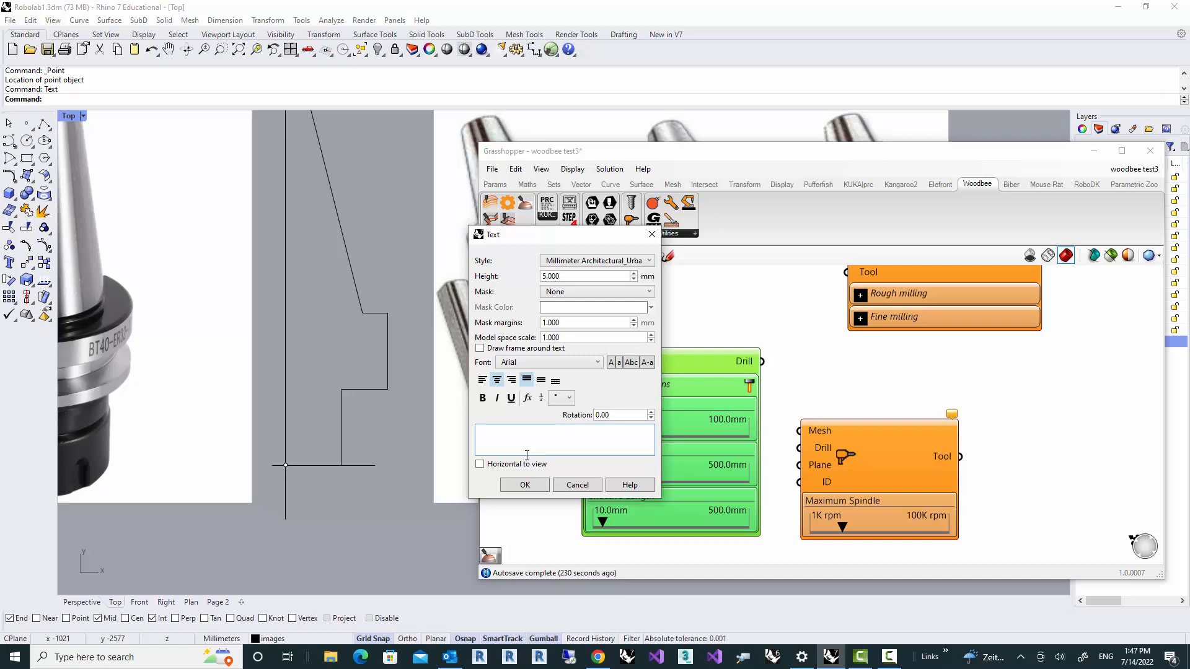
text(30)
click(525, 484)
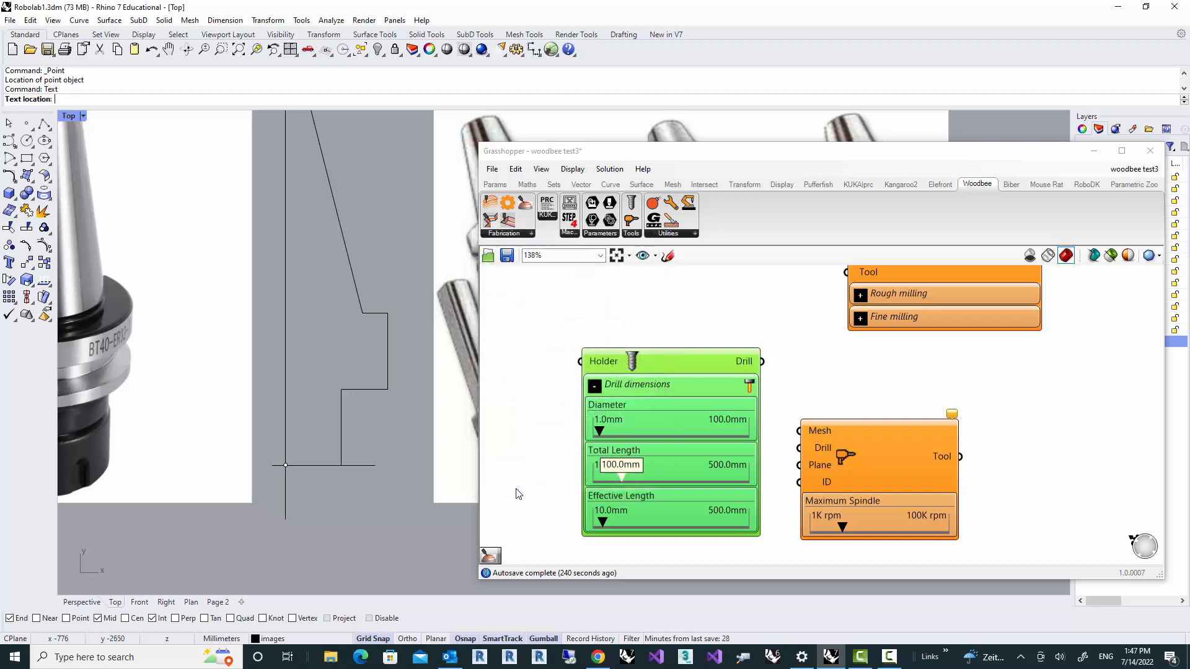
scroll(340, 478, up, 3)
click(340, 478)
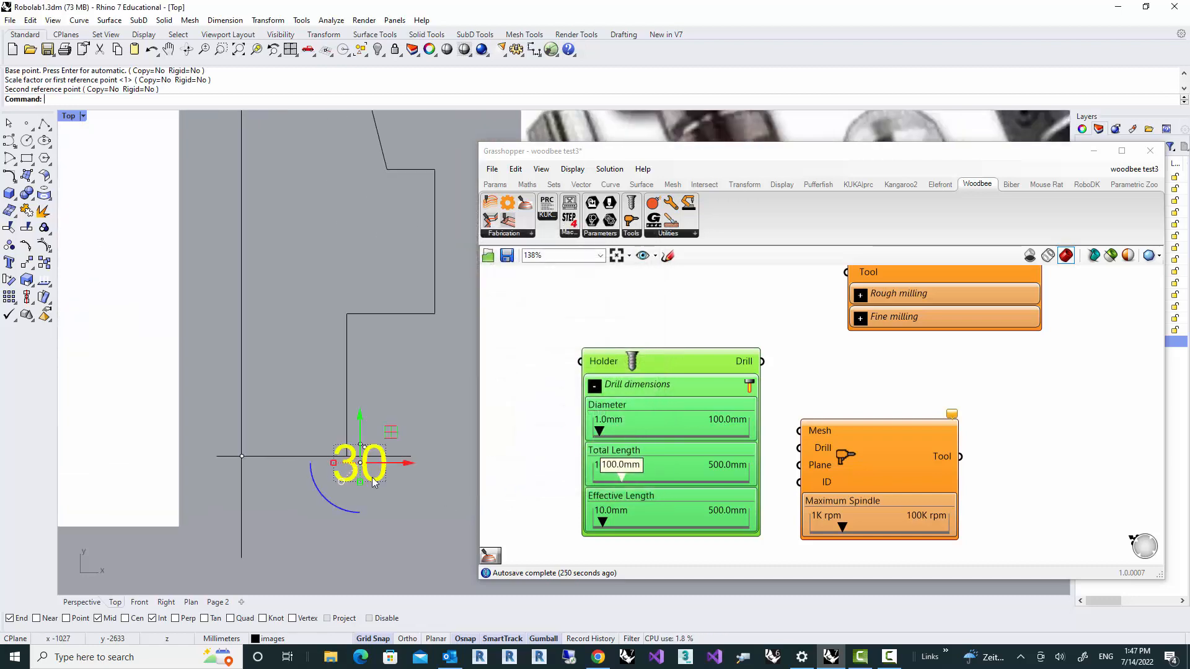
Step: Move the text just below the base line and change its content to "30R 0H"
drag(374, 479, 365, 504)
double_click(352, 495)
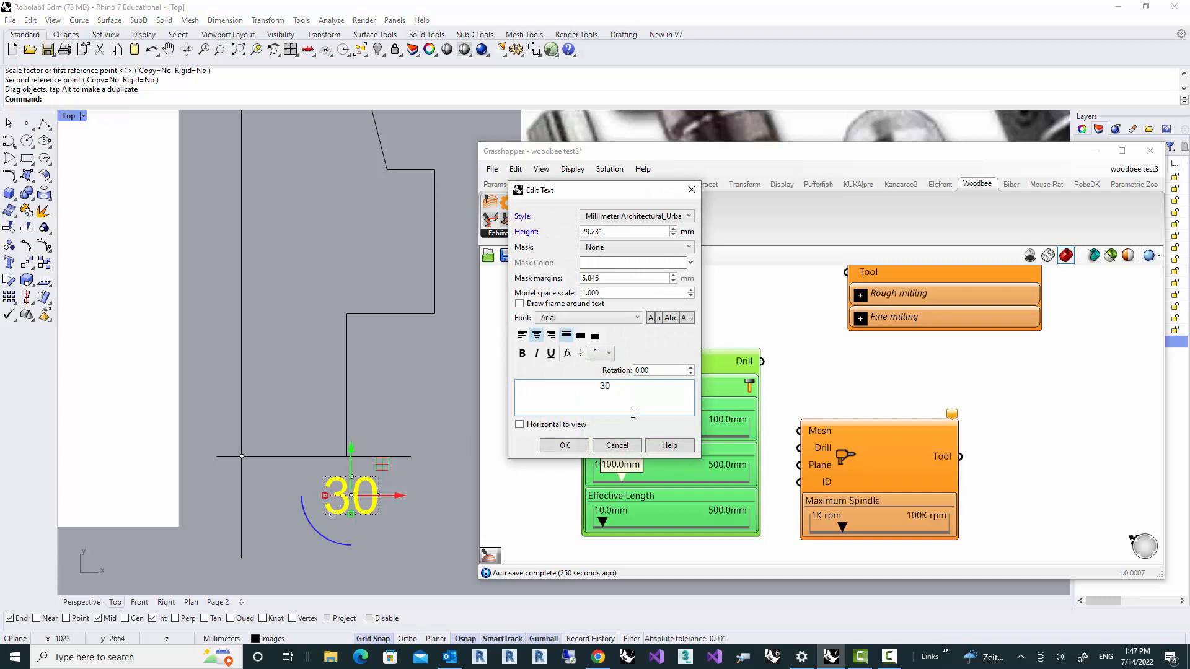
text(R)
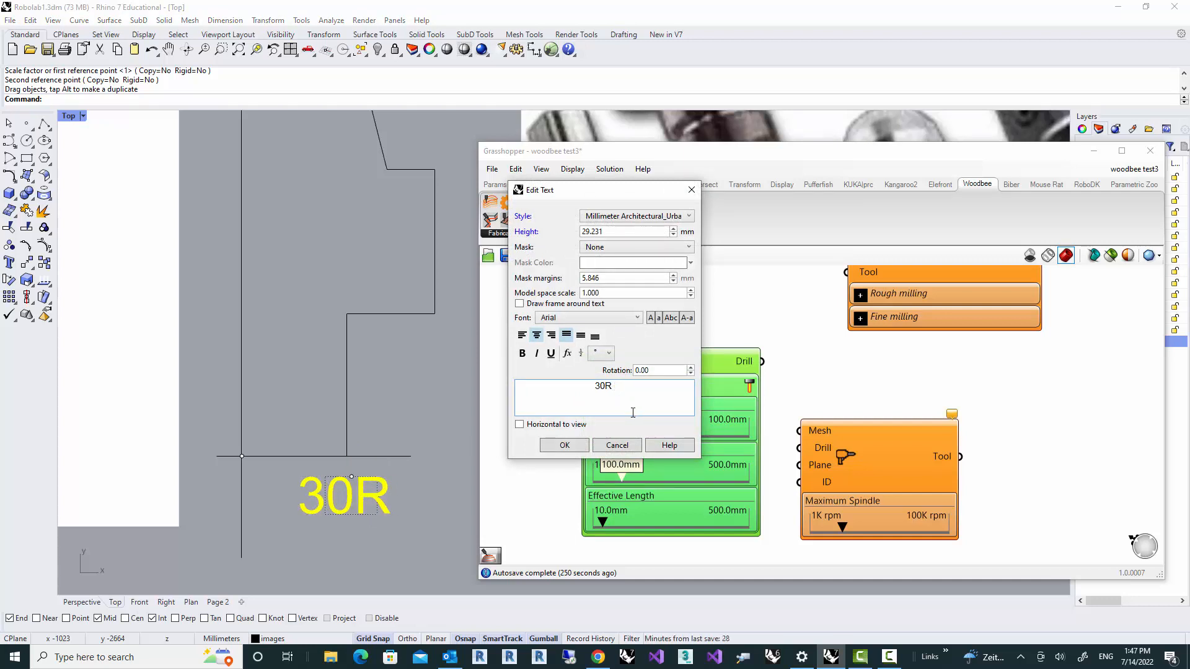
text( 0H)
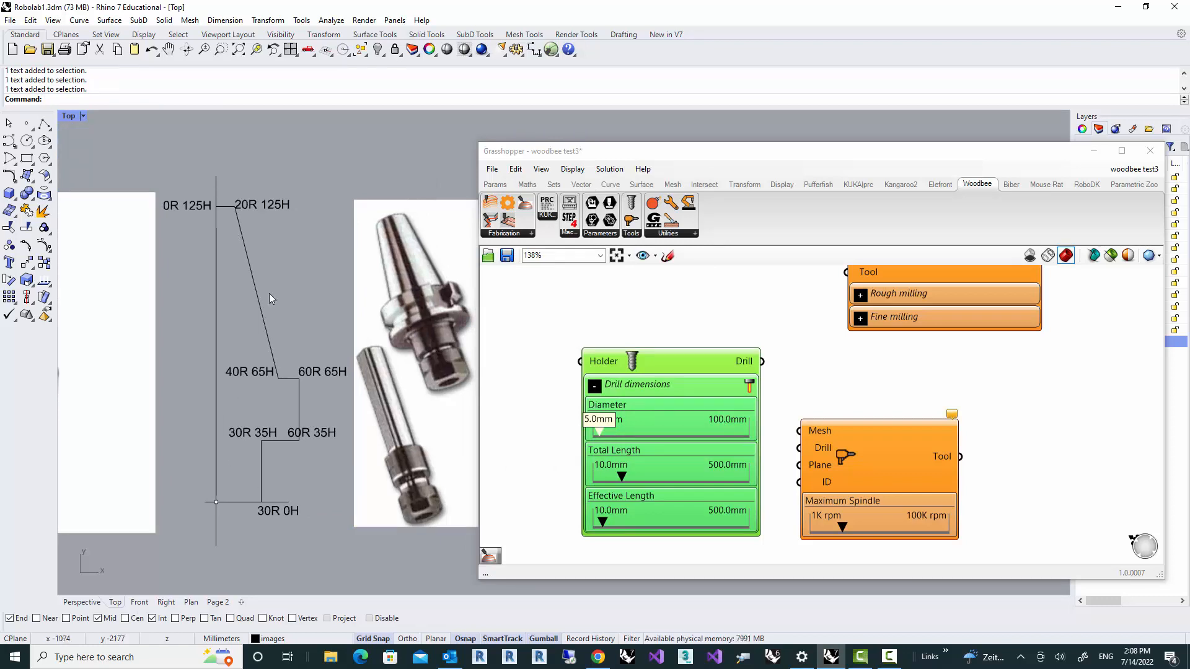
Step: Move the drill and tool components together to free up canvas space beside the Holder input
scroll(276, 311, up, 2)
right_drag(276, 311, 257, 303)
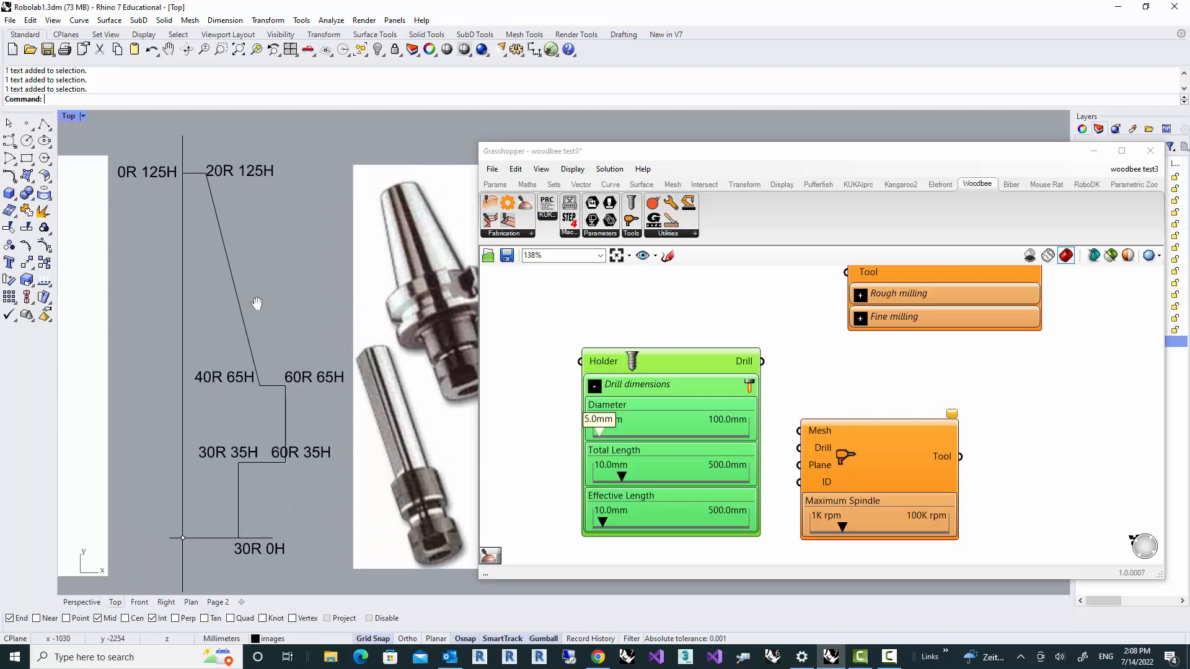
right_drag(571, 386, 578, 387)
scroll(664, 384, down, 3)
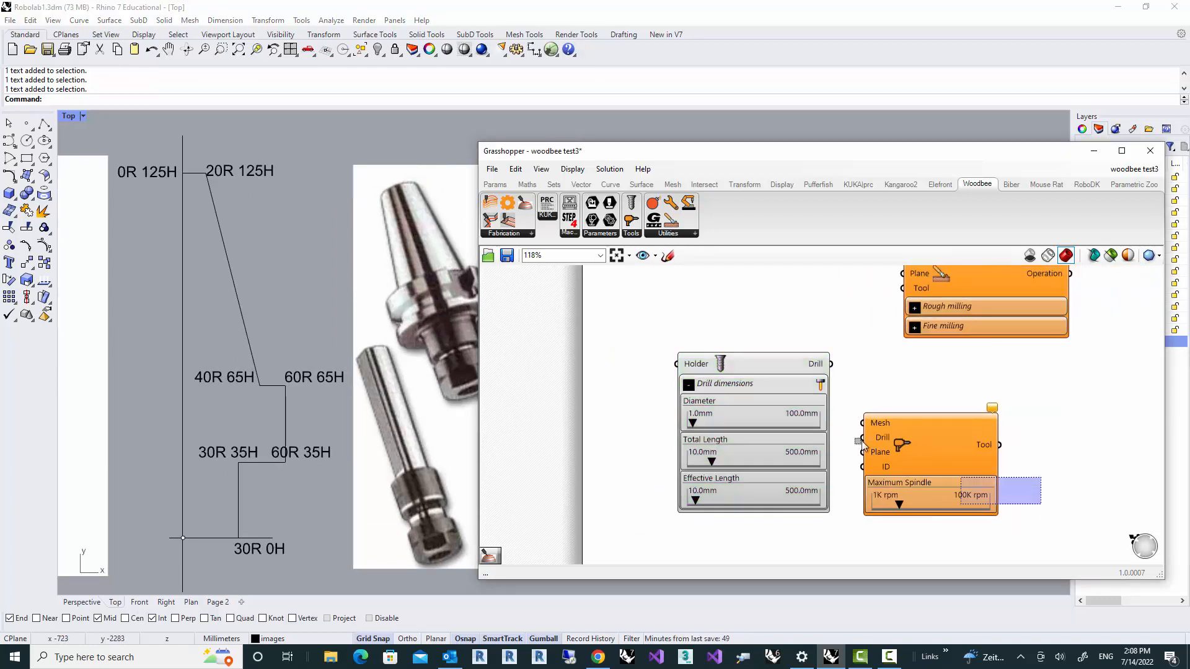
drag(1044, 517, 854, 392)
Step: Add a panel in the free space before the drill component and turn off its multiline data
double_click(672, 384)
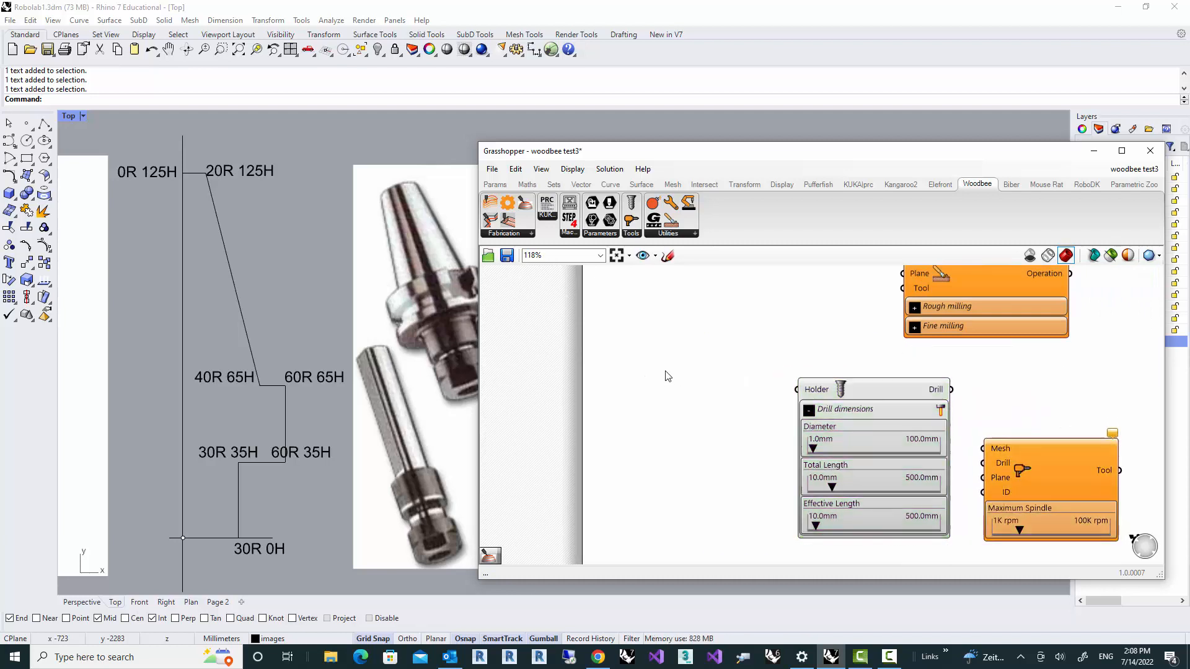
text(panel)
key(Return)
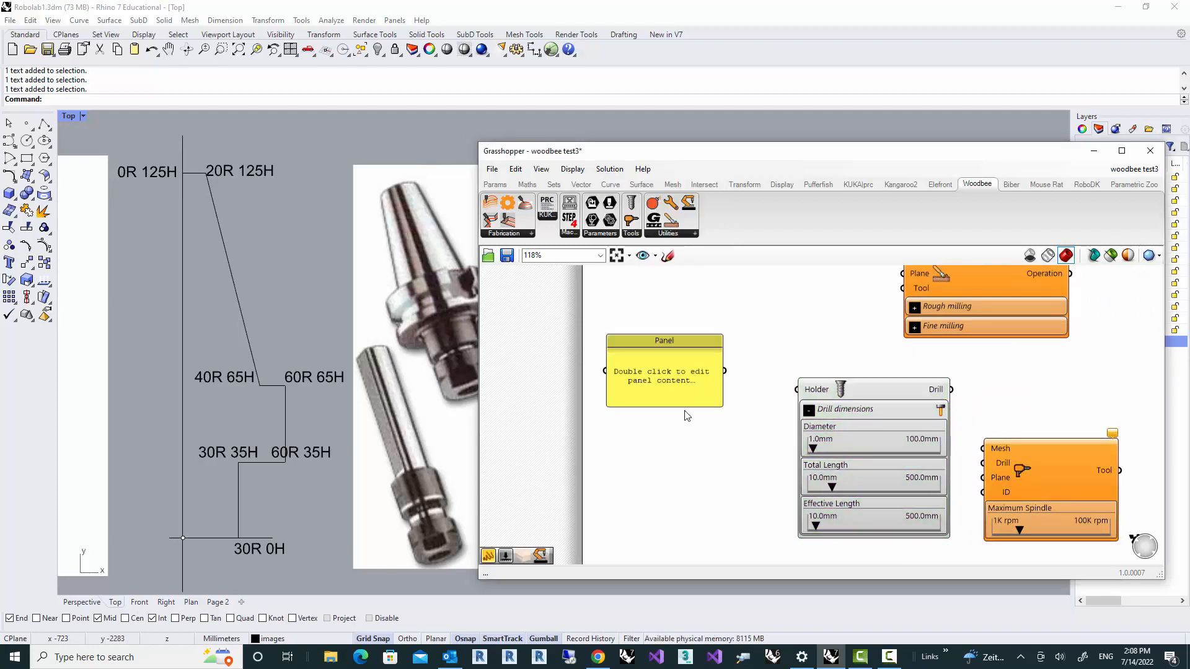
right_click(664, 361)
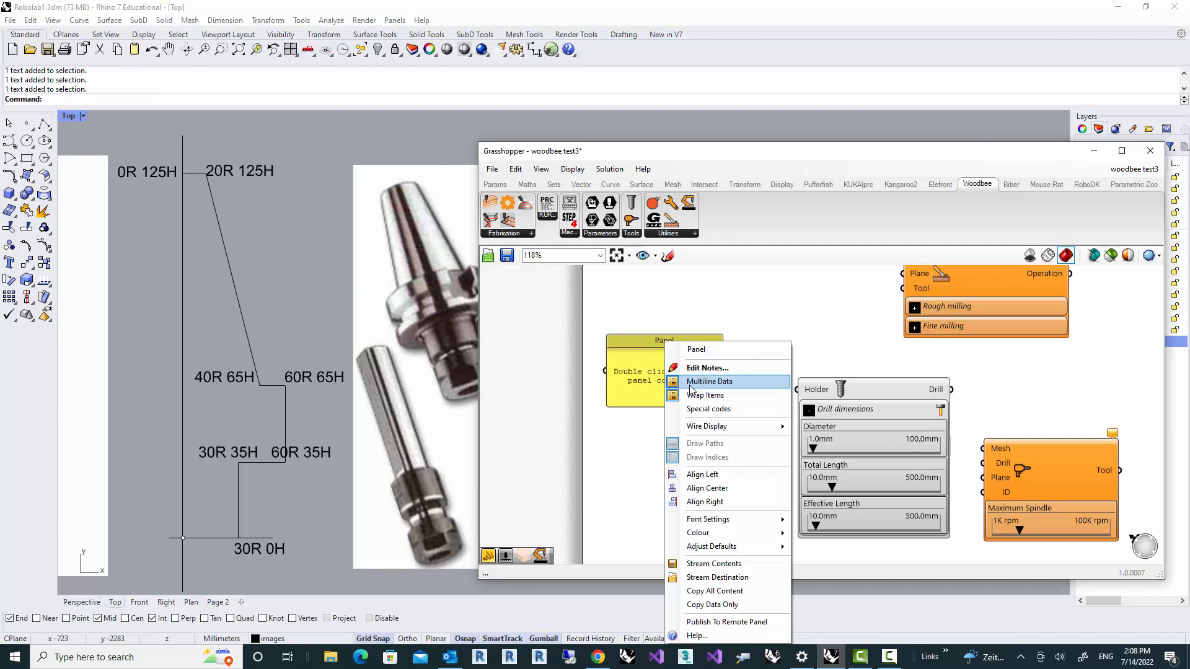
click(690, 384)
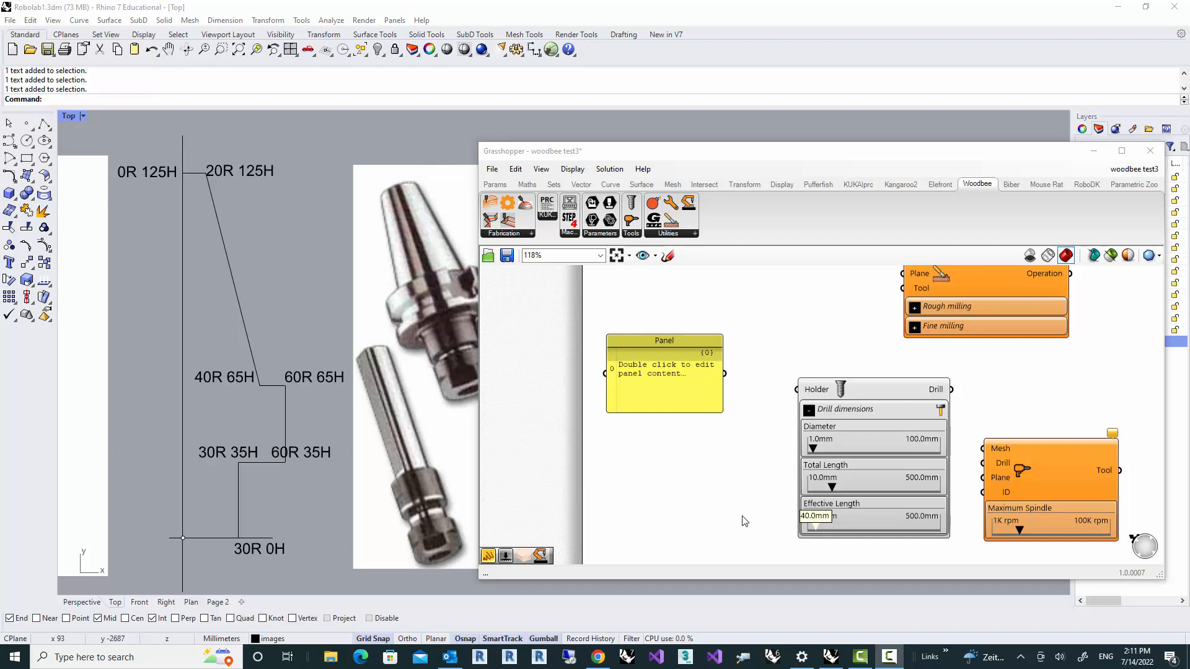
Step: Replace the panel's placeholder with the first holder radius and height values on separate lines: 30, 0, 30, 35
scroll(270, 414, up, 2)
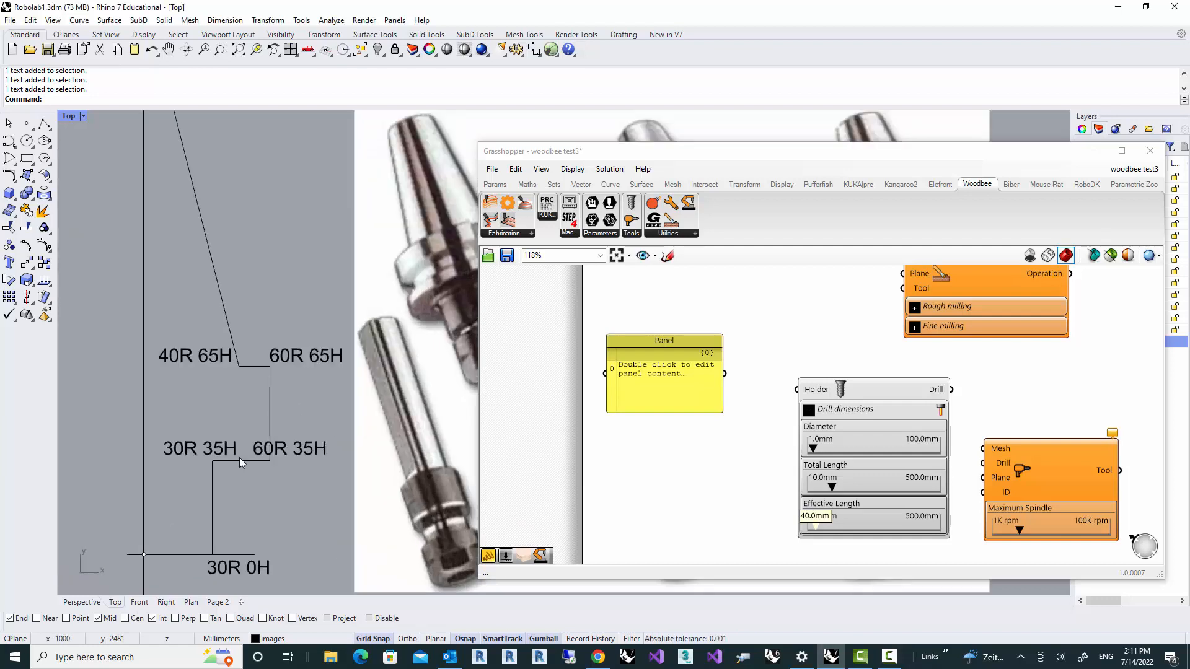
right_drag(222, 464, 217, 452)
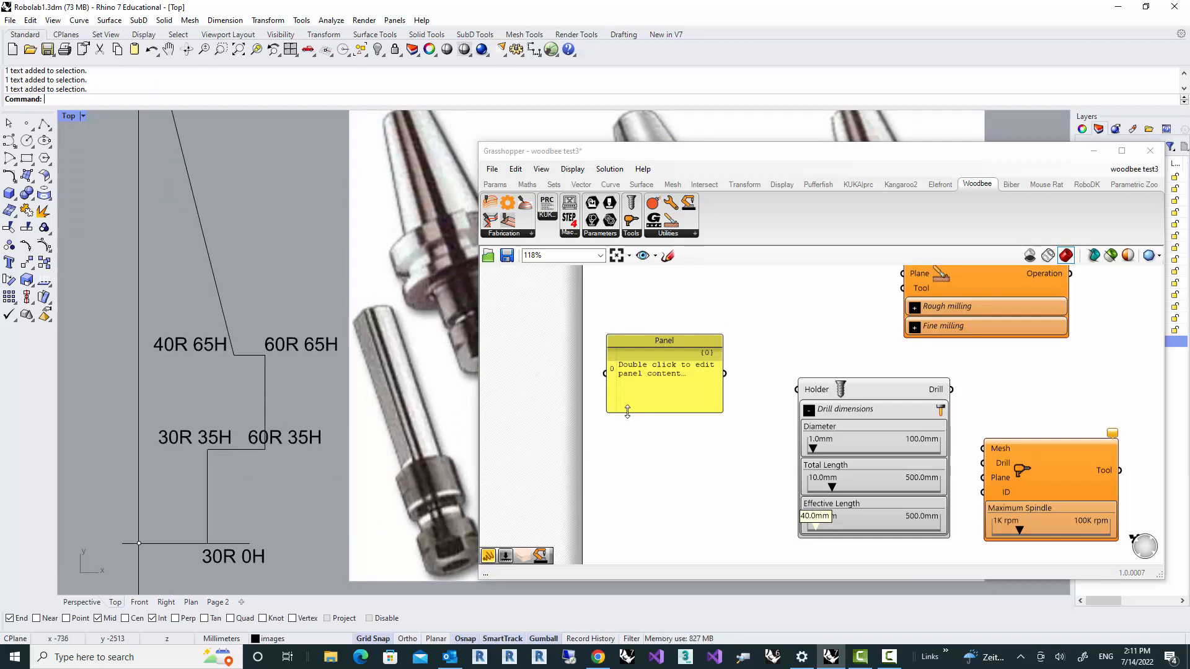
double_click(653, 375)
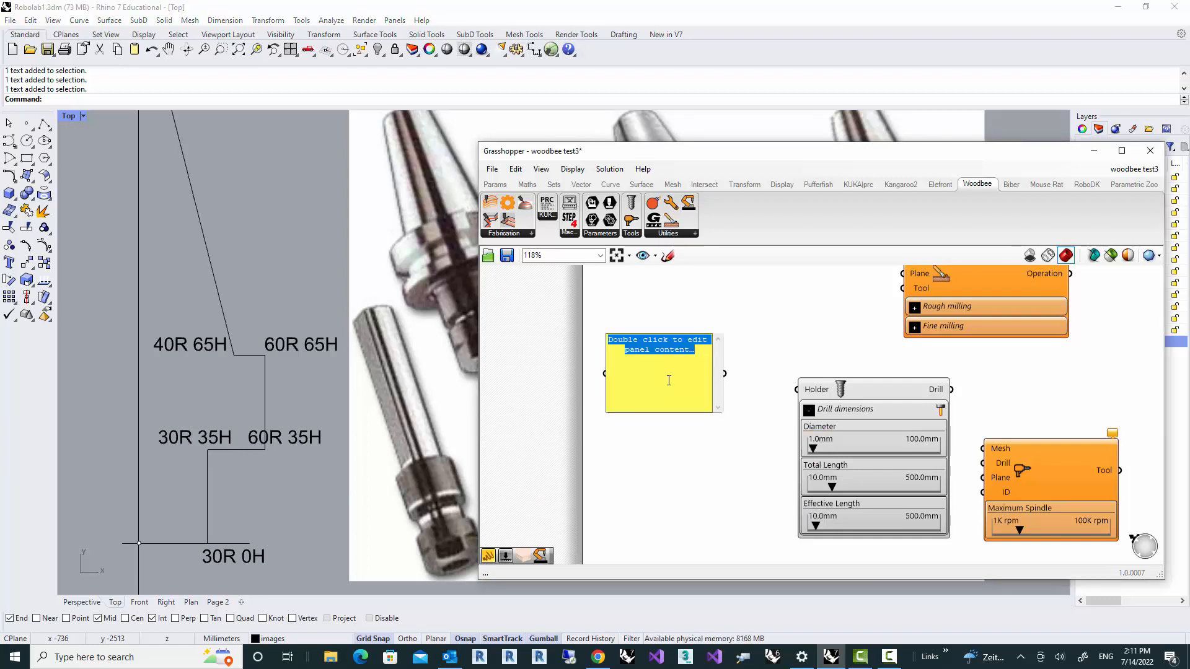
text(30)
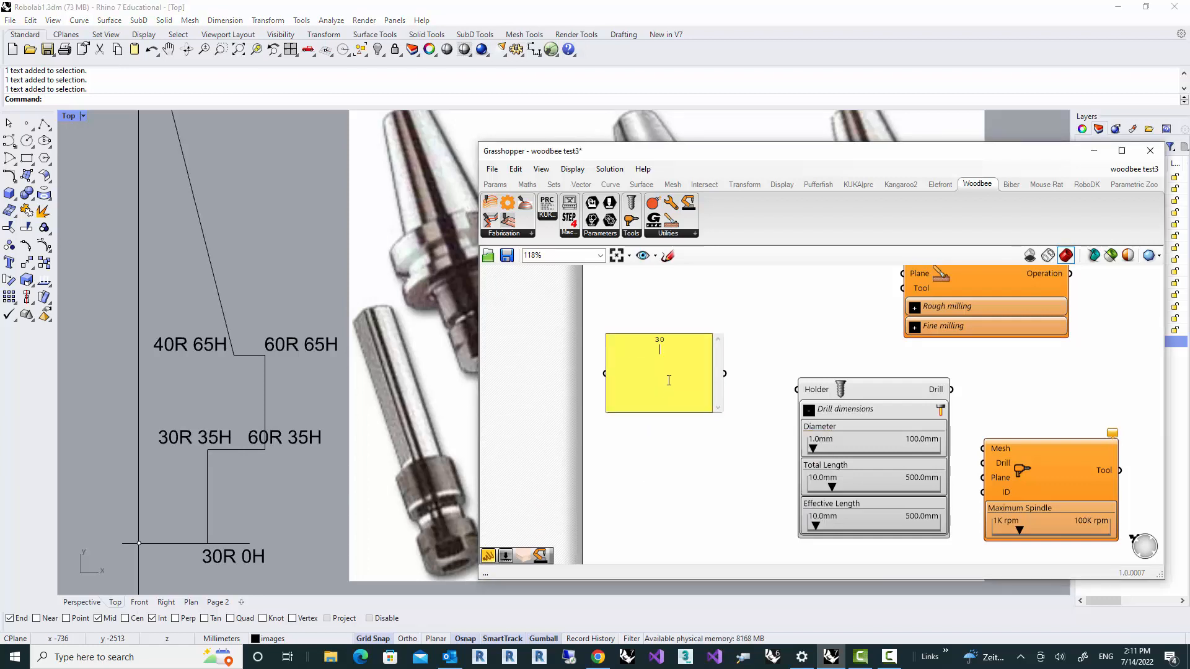
key(Return)
text(0)
text(30 )
text(35)
key(Return)
Step: Continue the panel's holder list for the flange and taper base, one value per line: 60, 0, 60, 30, 40, 0
text(60)
key(Return)
text(0)
key(Return)
text(60)
key(Return)
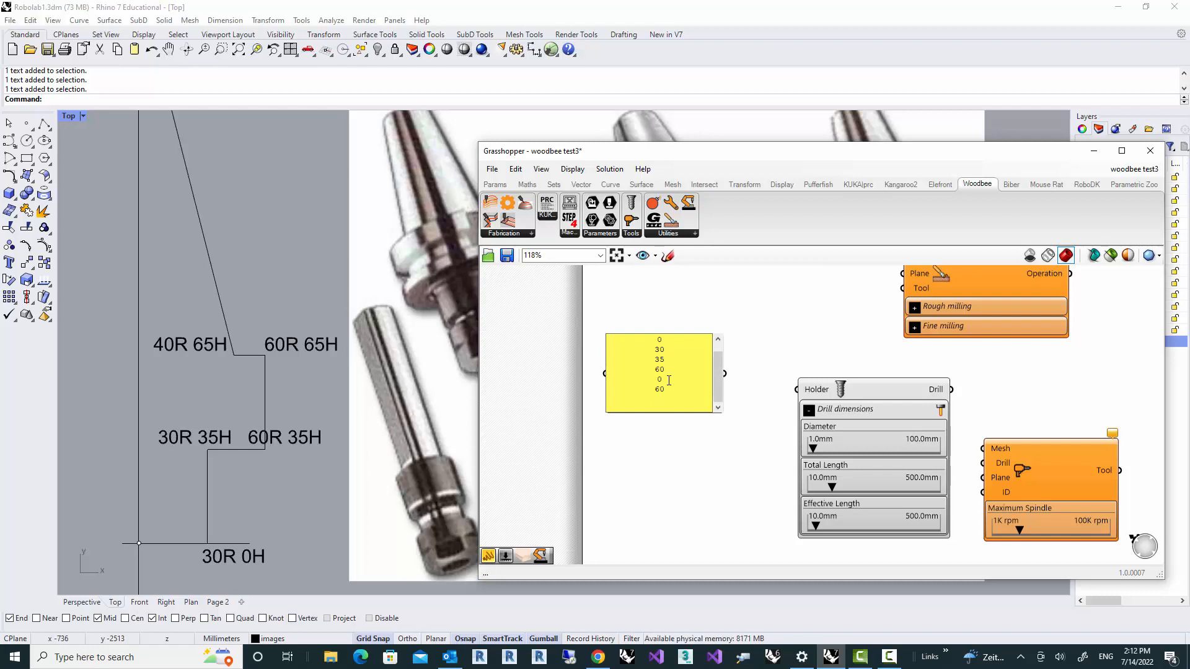
text(30)
key(Return)
text(40)
key(Return)
text(0)
key(Return)
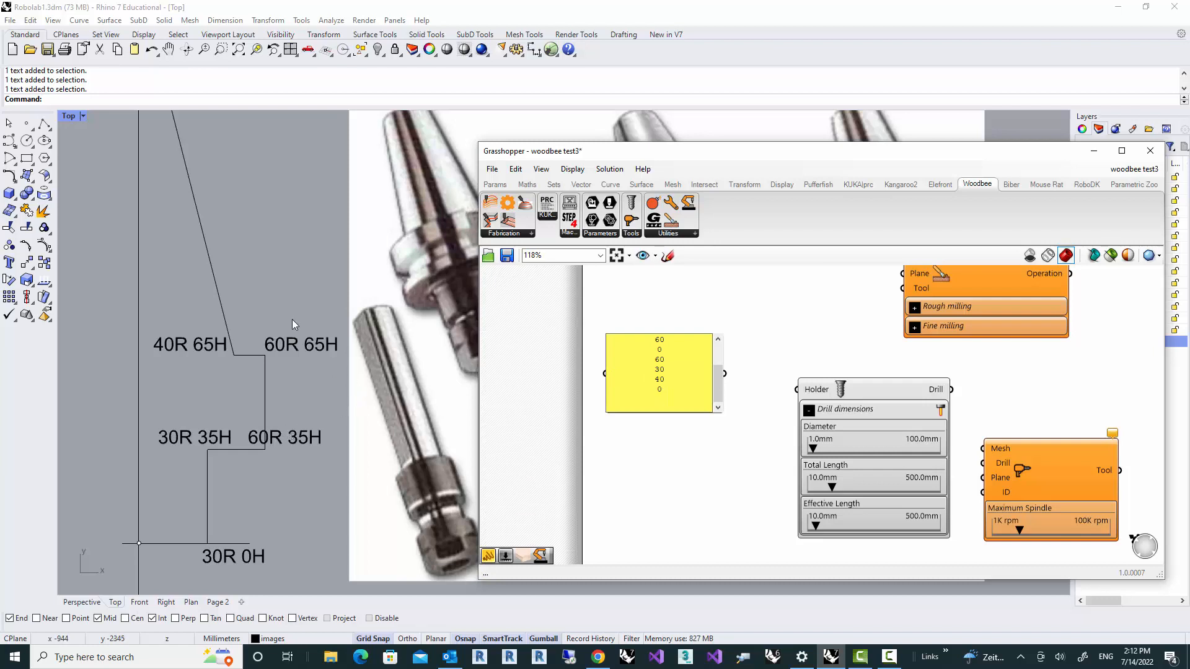
Step: Append the taper's upper values 20 and 65 to the panel list and connect the panel to the drill's Holder input
scroll(292, 319, down, 5)
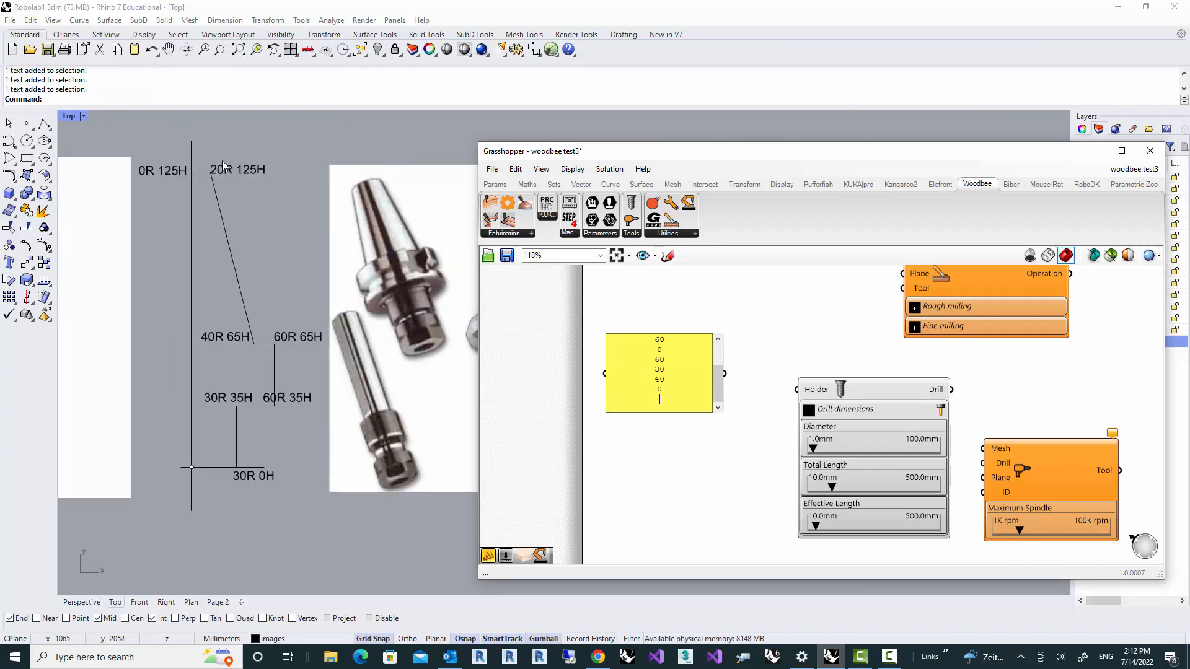
scroll(222, 162, up, 3)
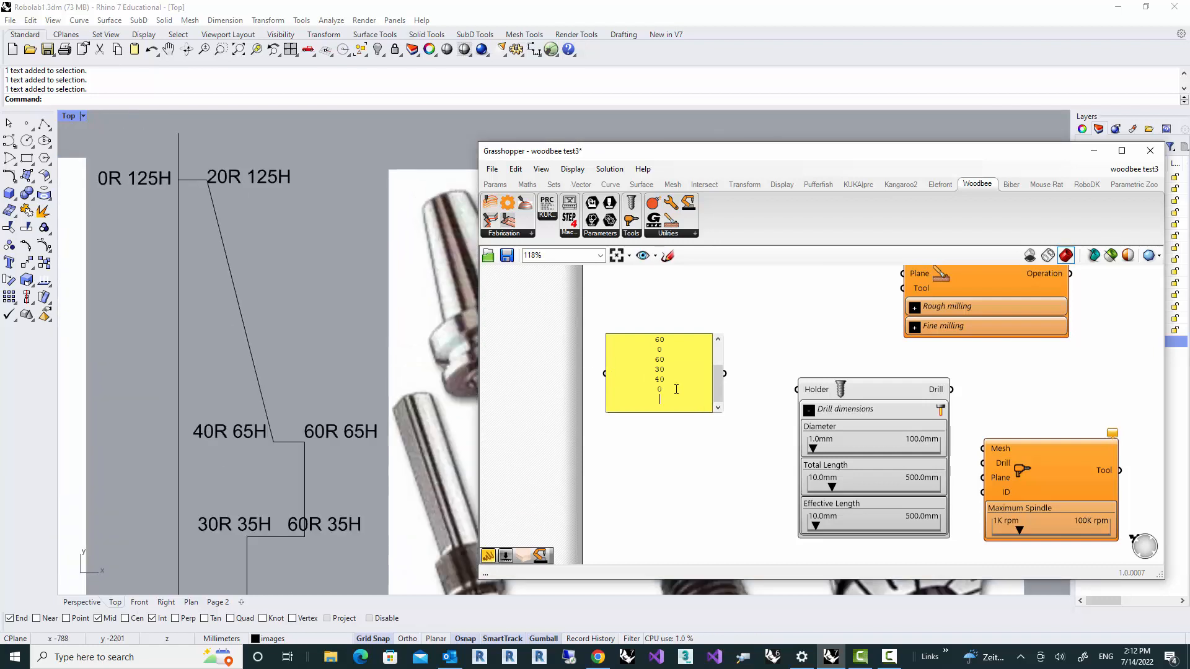
text(20)
key(Return)
text(65)
key(Return)
key(Return)
click(699, 481)
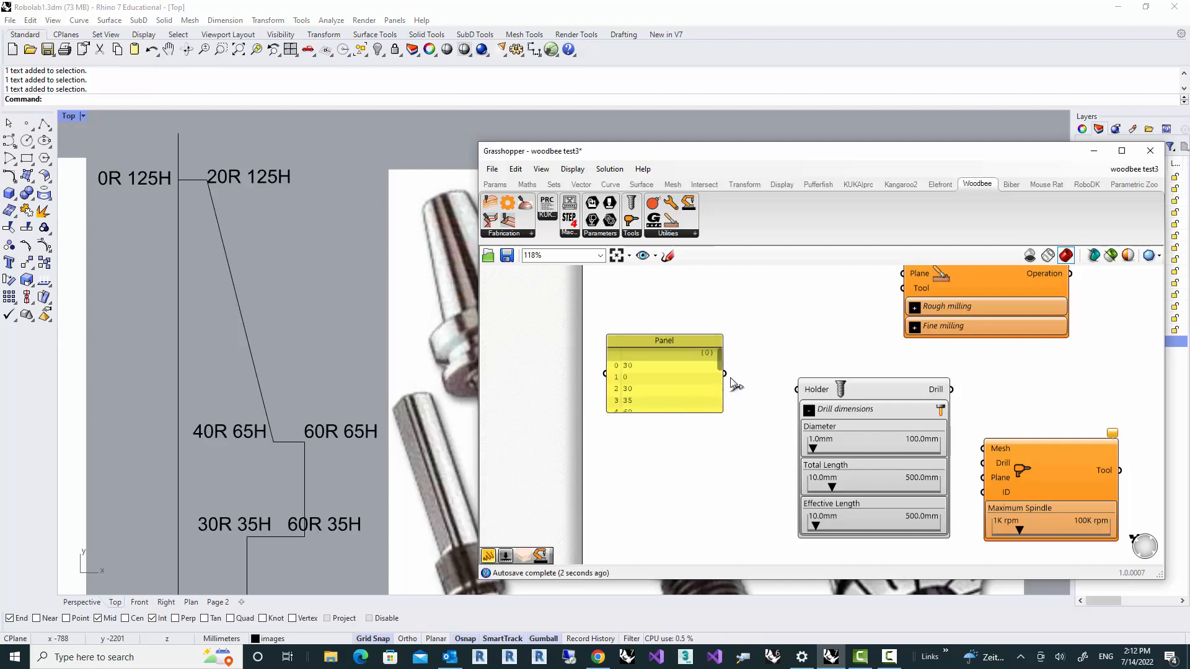
drag(733, 385, 796, 389)
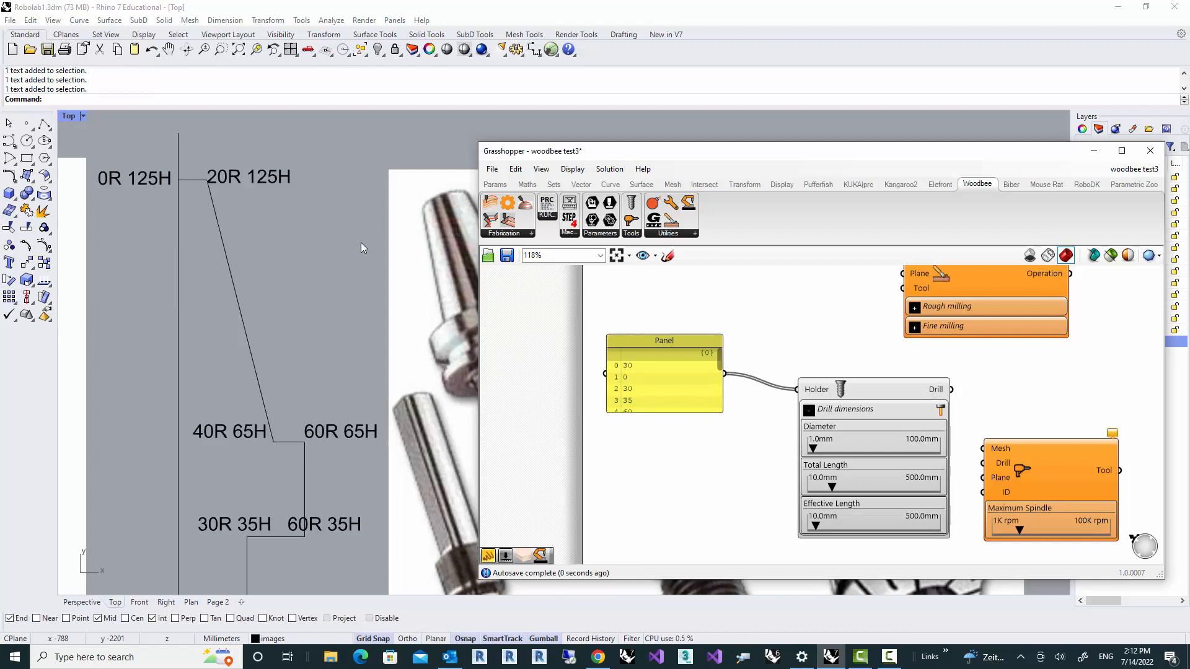
Step: Hide the solid nested panel closest to the tool holder preview in the Perspective view
double_click(69, 116)
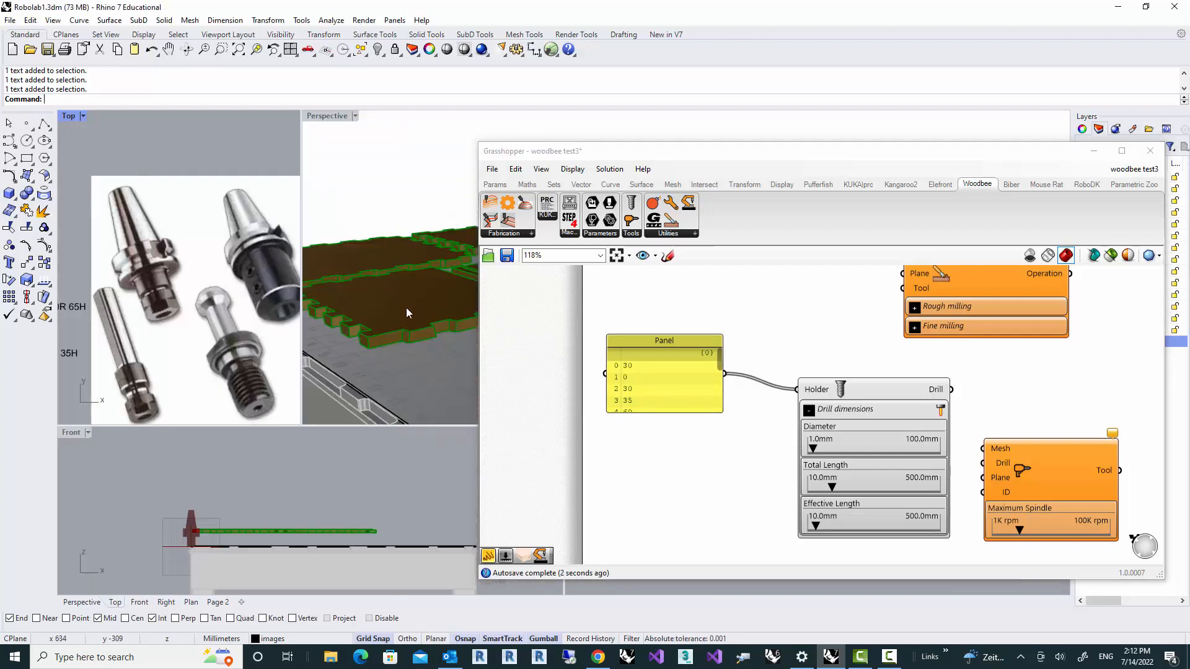
scroll(407, 307, down, 5)
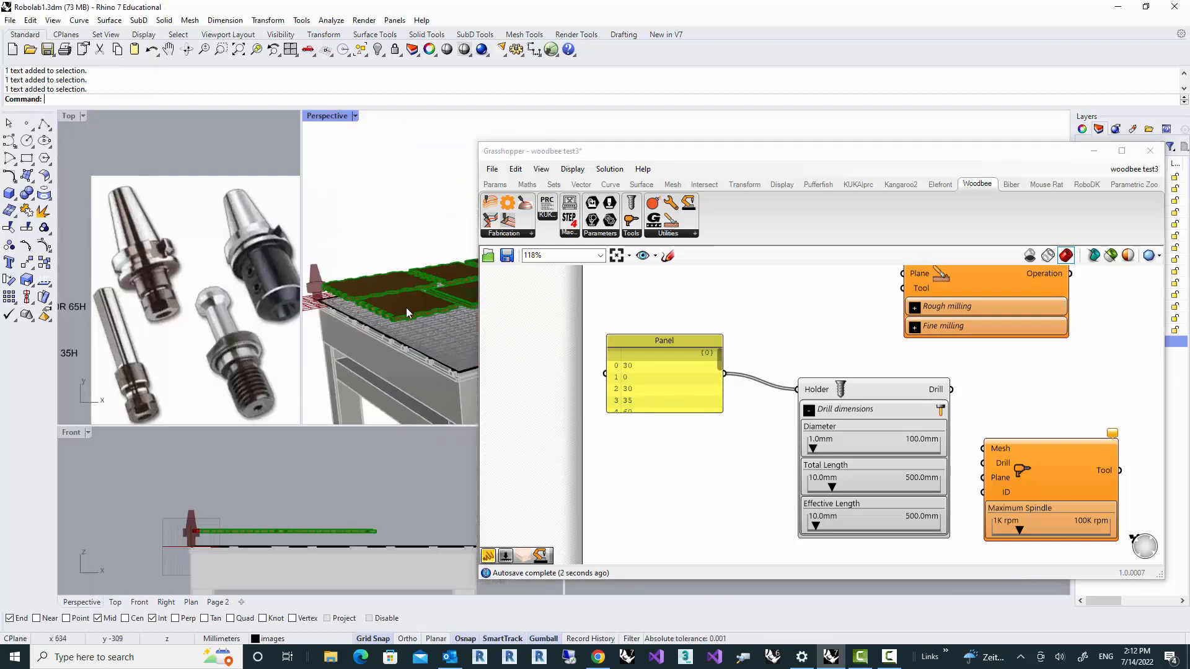
double_click(324, 117)
shift+right_drag(203, 385, 338, 404)
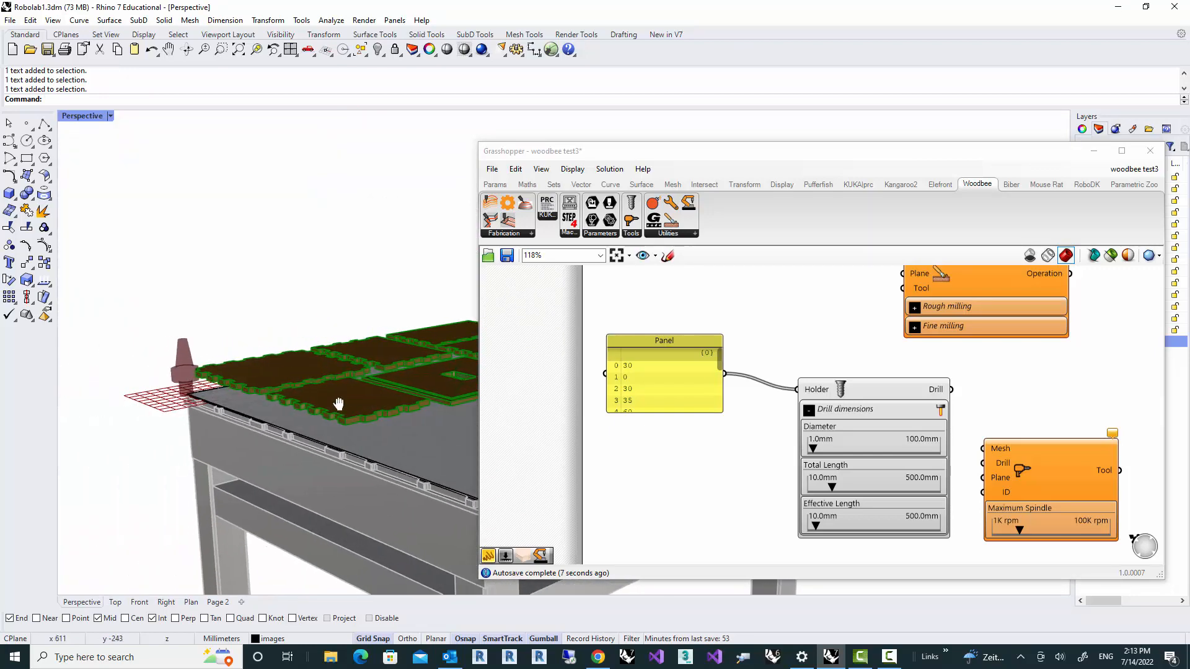
scroll(188, 378, up, 5)
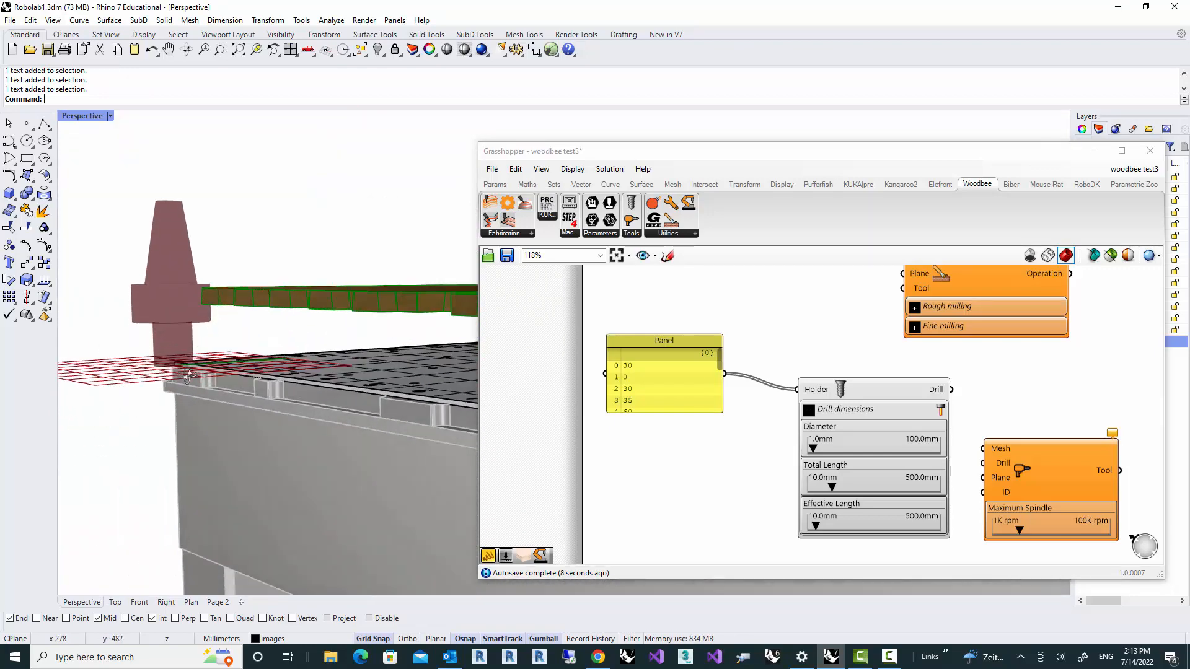
right_drag(188, 375, 277, 364)
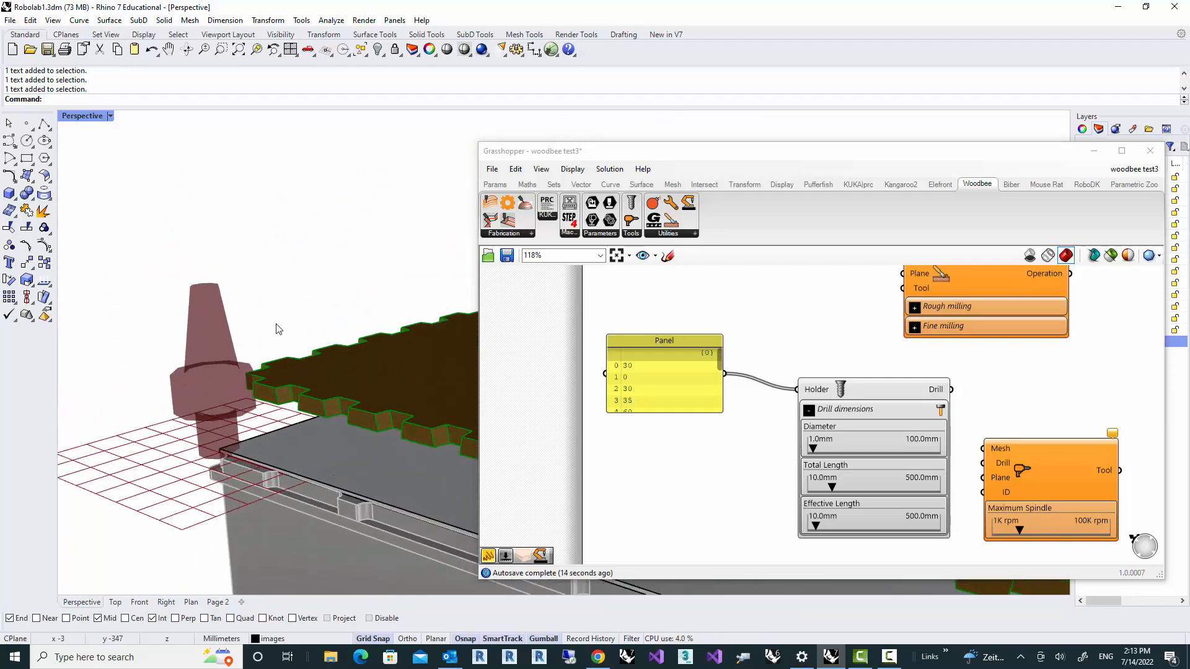
click(263, 396)
click(378, 50)
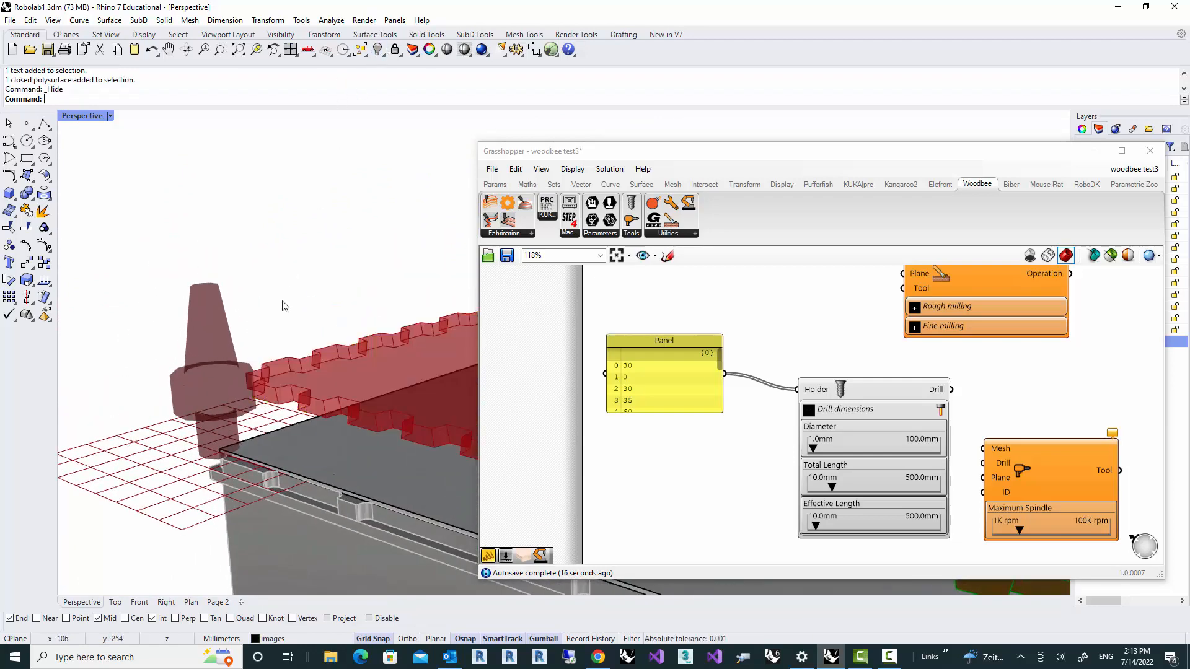
Step: Turn off the preview of the geometry parameter that feeds the milling operation's Part input
scroll(771, 354, down, 2)
click(763, 338)
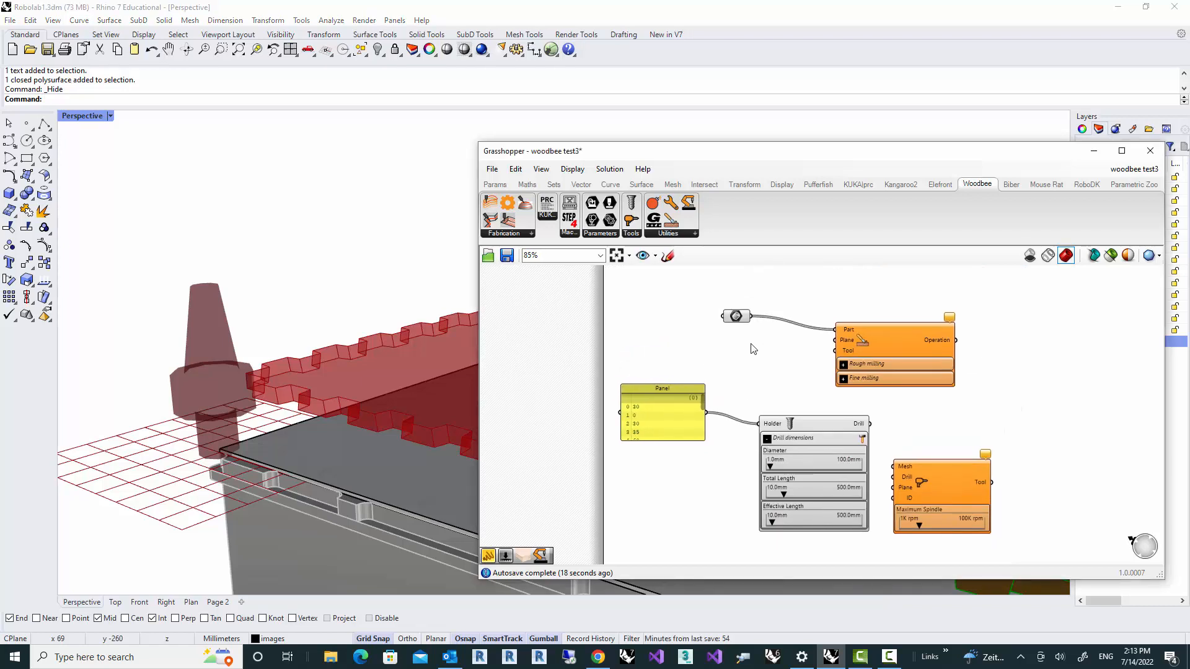
click(736, 316)
right_click(717, 292)
click(753, 311)
right_drag(254, 396, 257, 377)
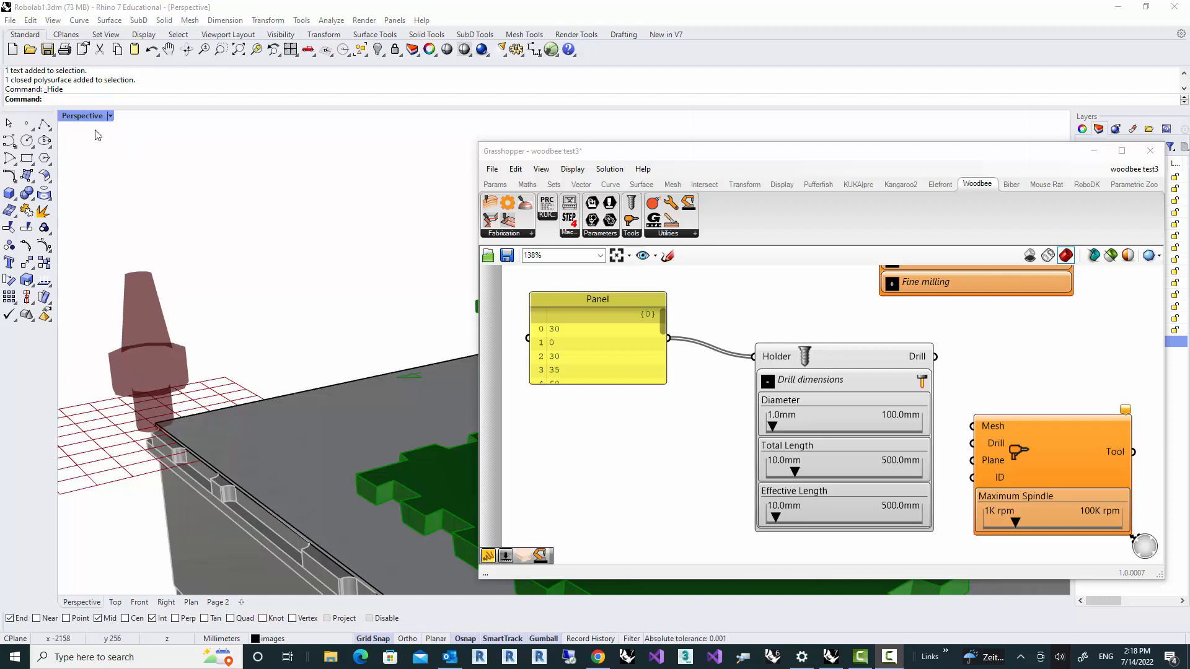
Step: In the Front view, draw a narrow rectangle for the drill from inside the holder's tapered end to about 177 mm above the base
double_click(82, 116)
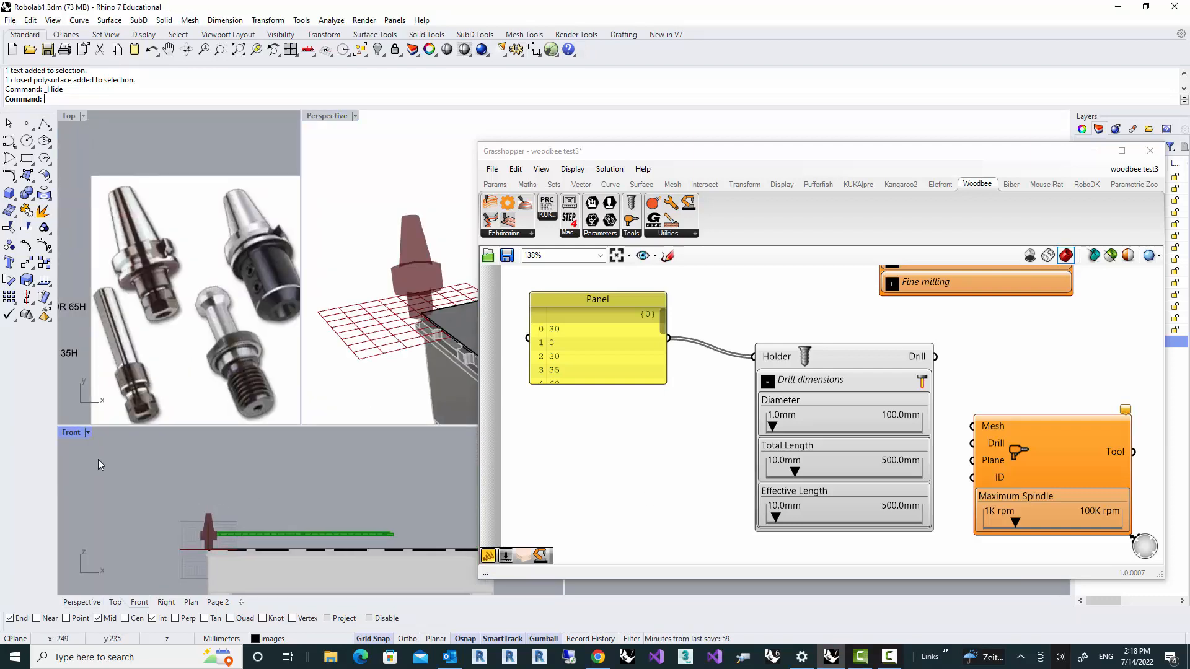
double_click(71, 433)
scroll(258, 404, up, 5)
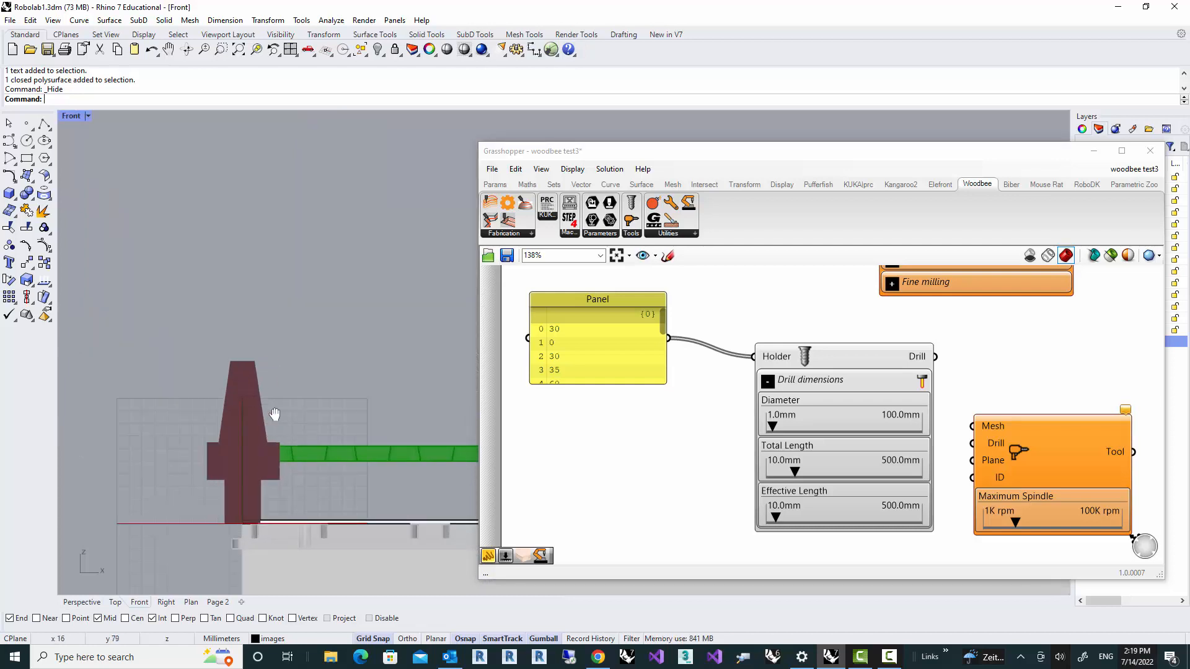
click(43, 126)
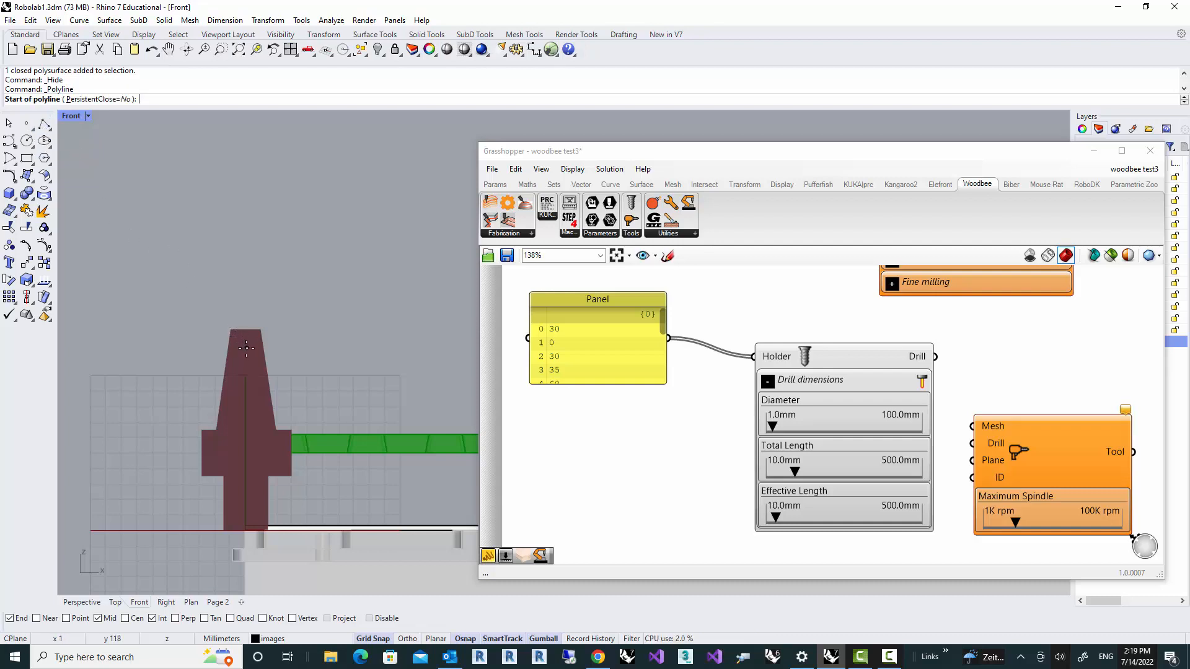
click(27, 159)
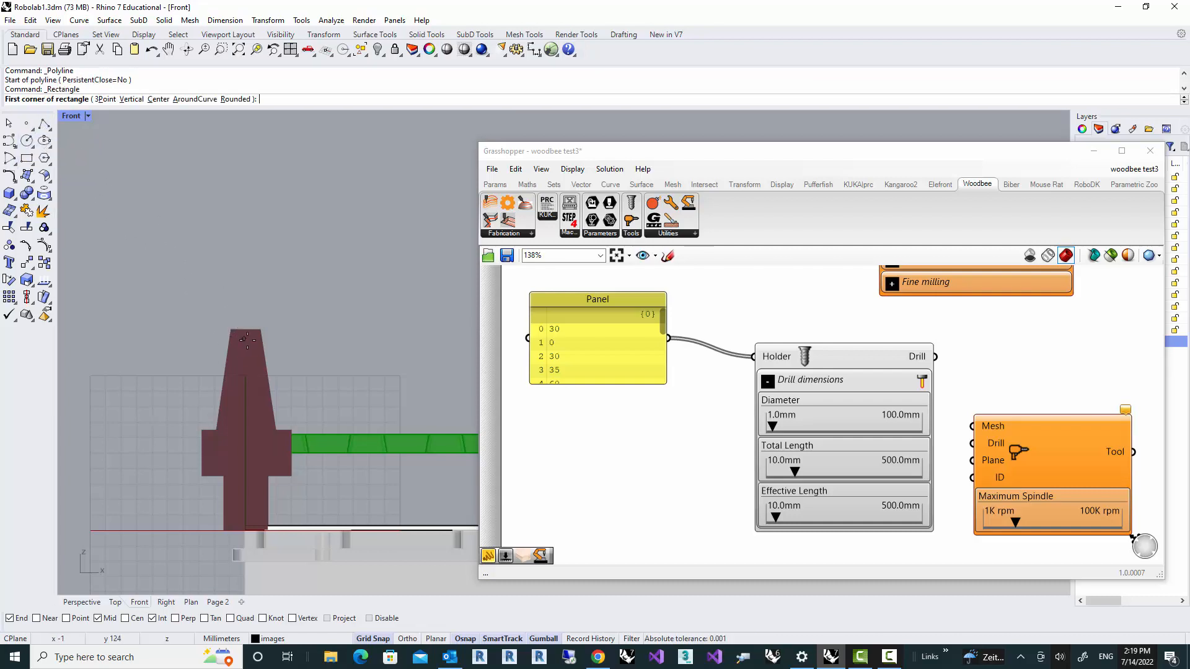
click(240, 349)
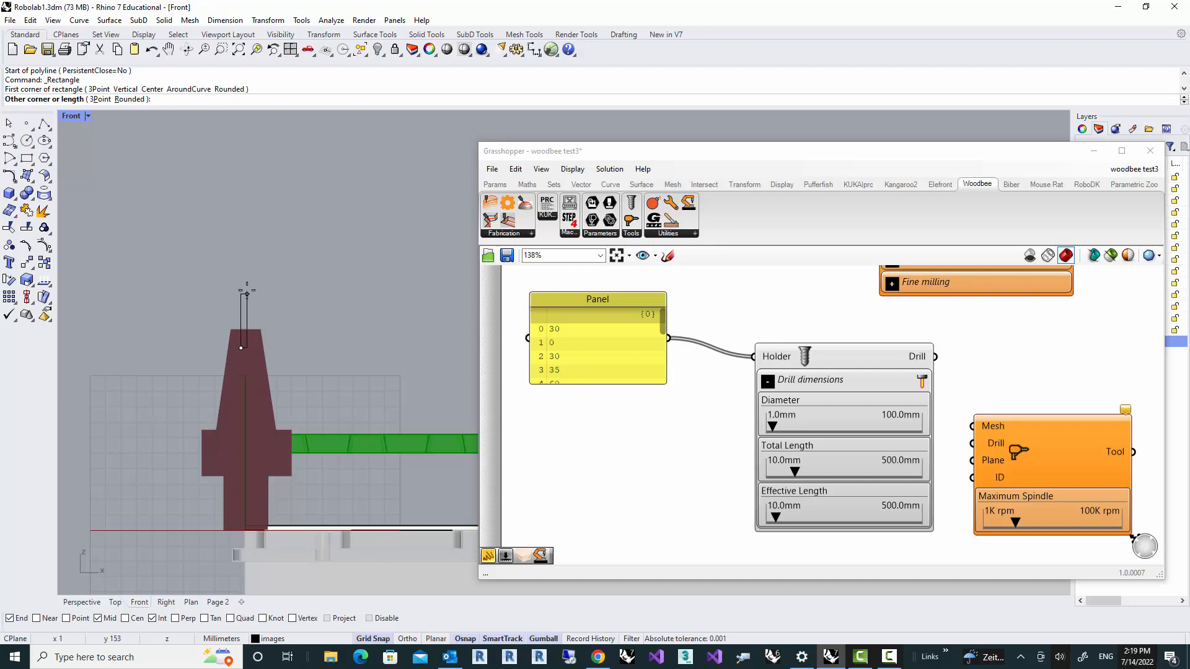
click(250, 256)
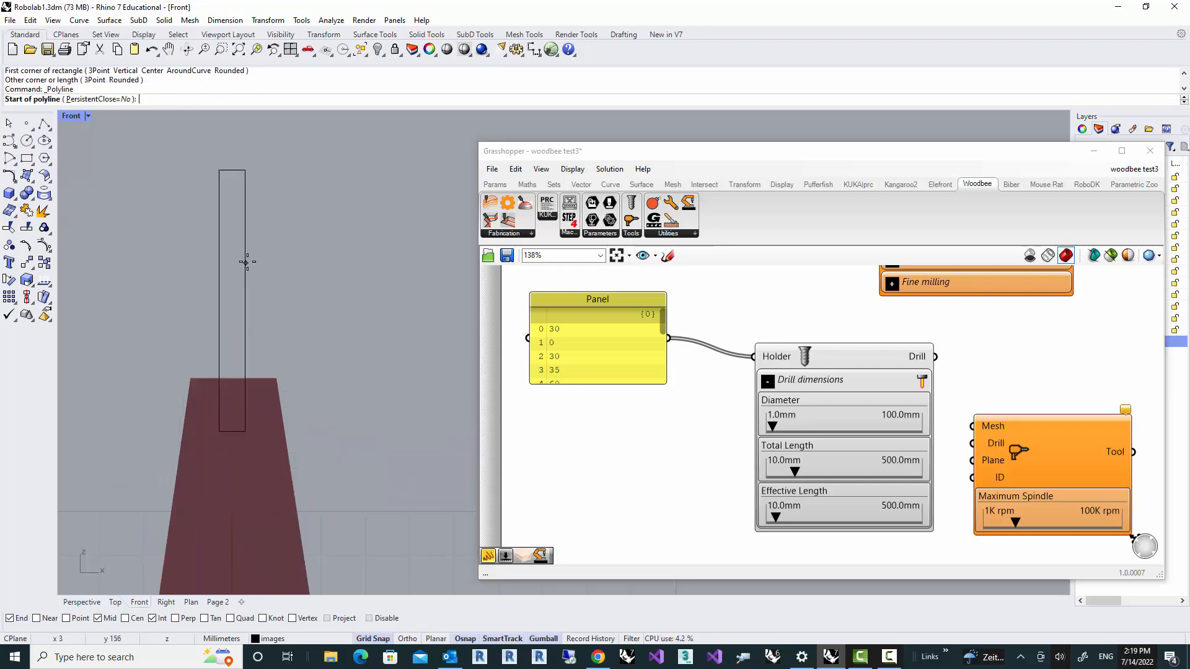
Step: Draw a short slanted line across the drill rectangle, between its two long edges above the holder
click(246, 262)
click(219, 279)
key(Return)
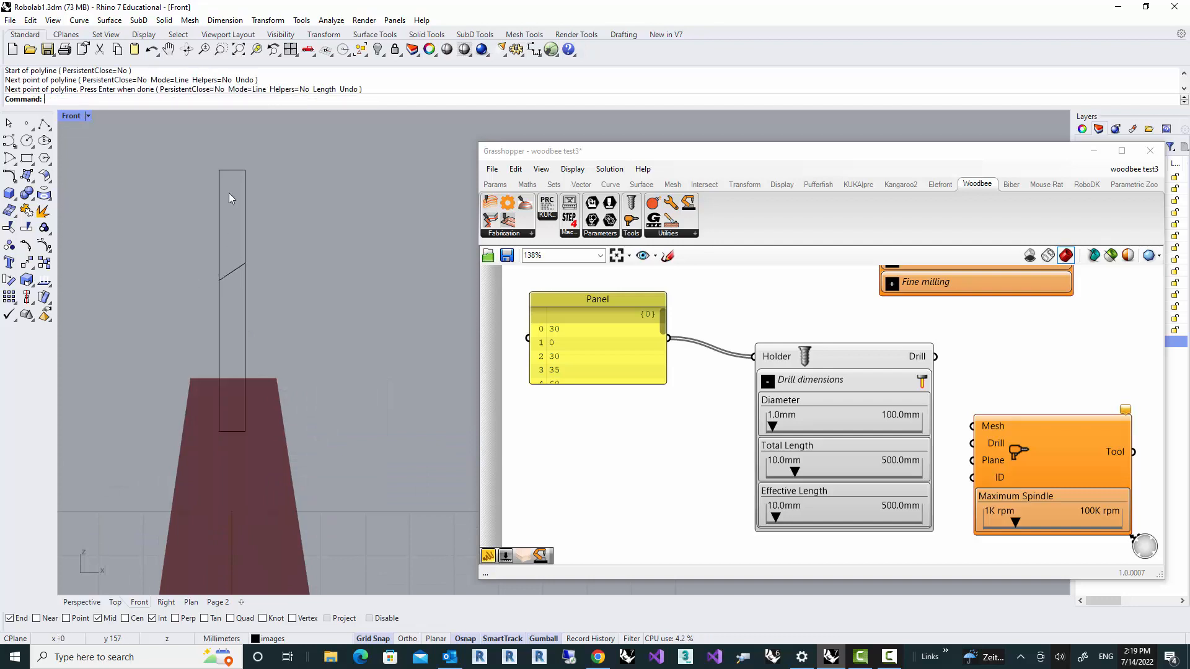
Step: Add an aligned dimension from the drill rectangle's top midpoint to the holder's base, placed beside the holder
scroll(244, 277, down, 5)
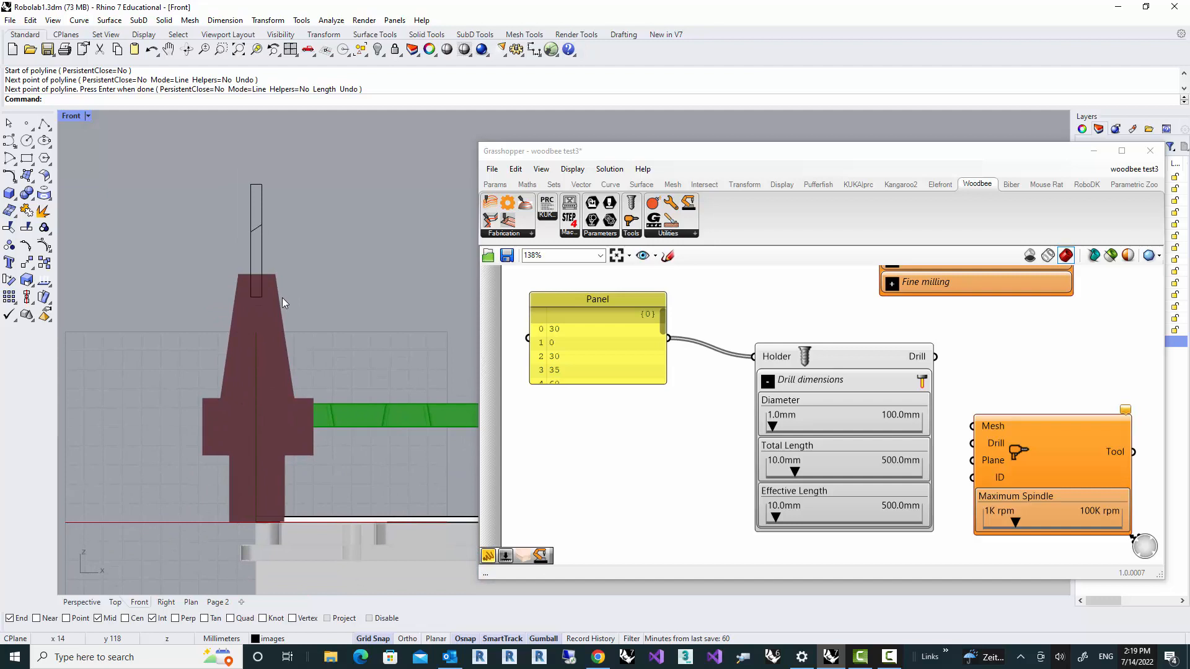
text(Dim)
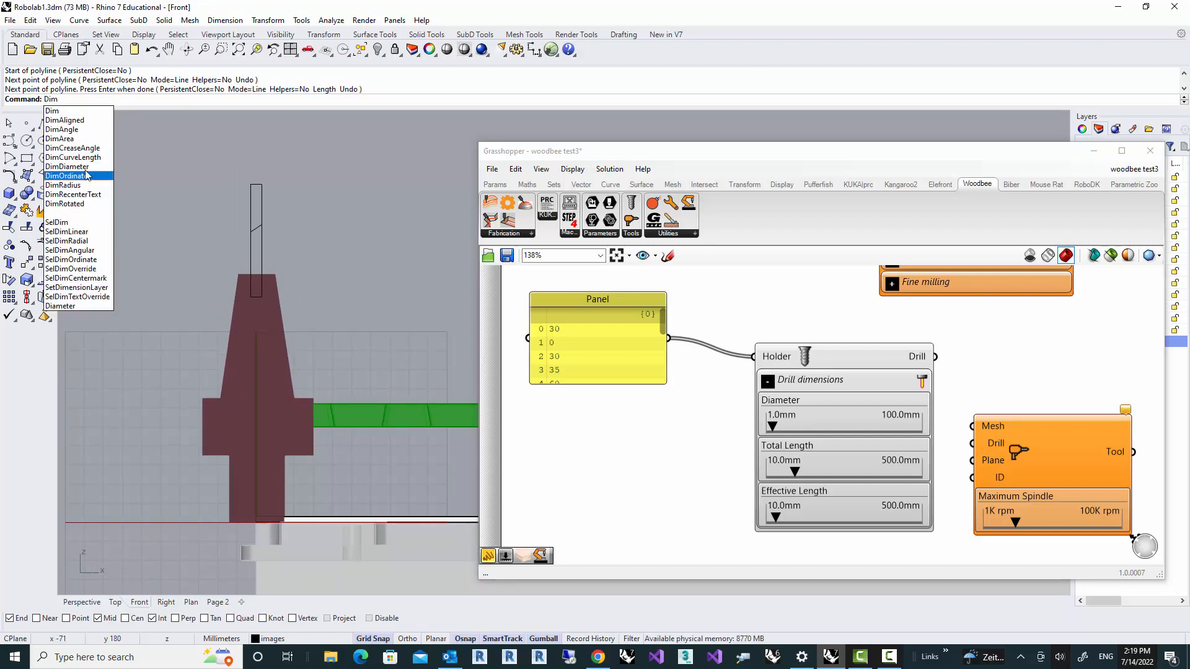
click(86, 120)
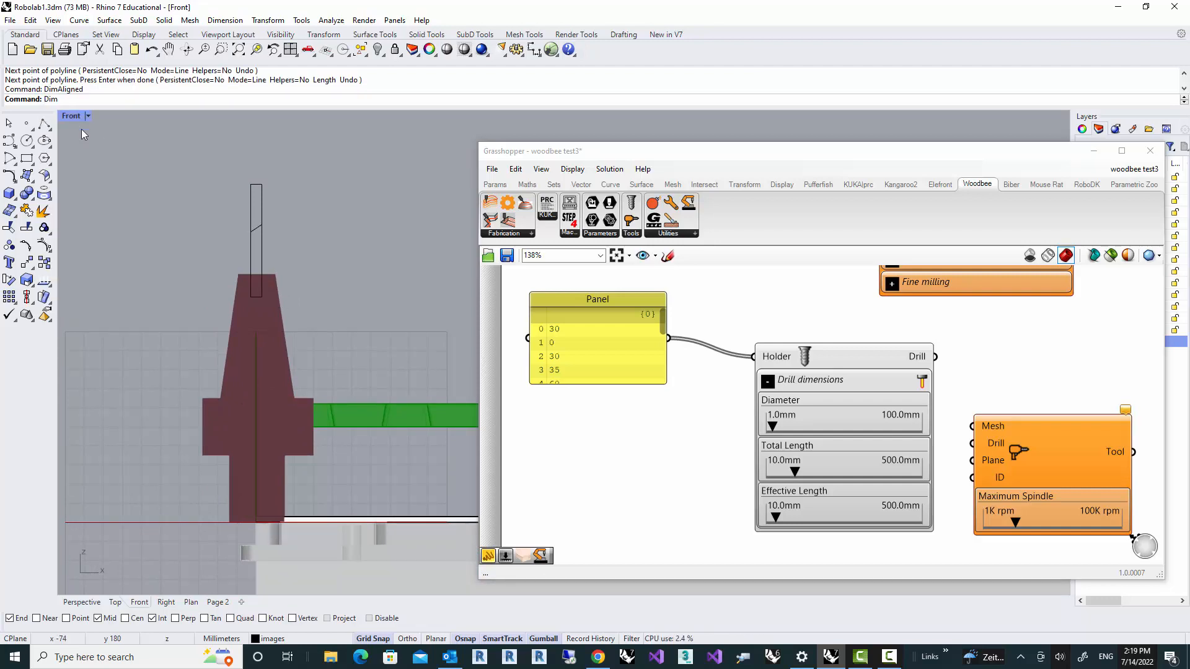
click(249, 185)
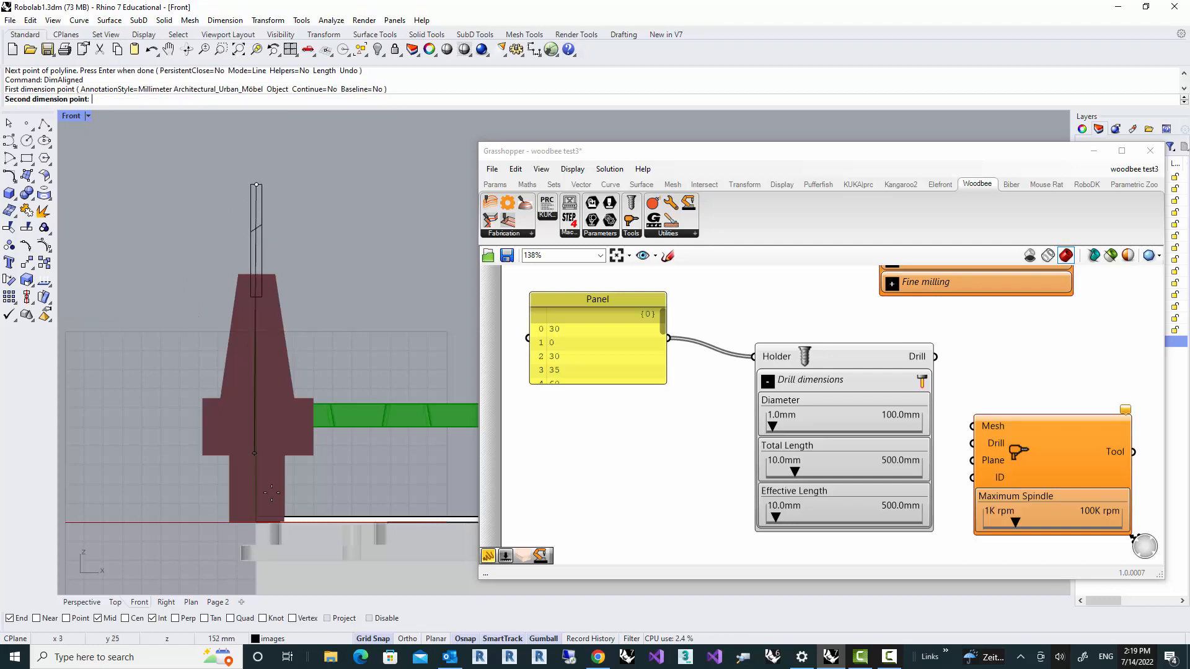
click(257, 521)
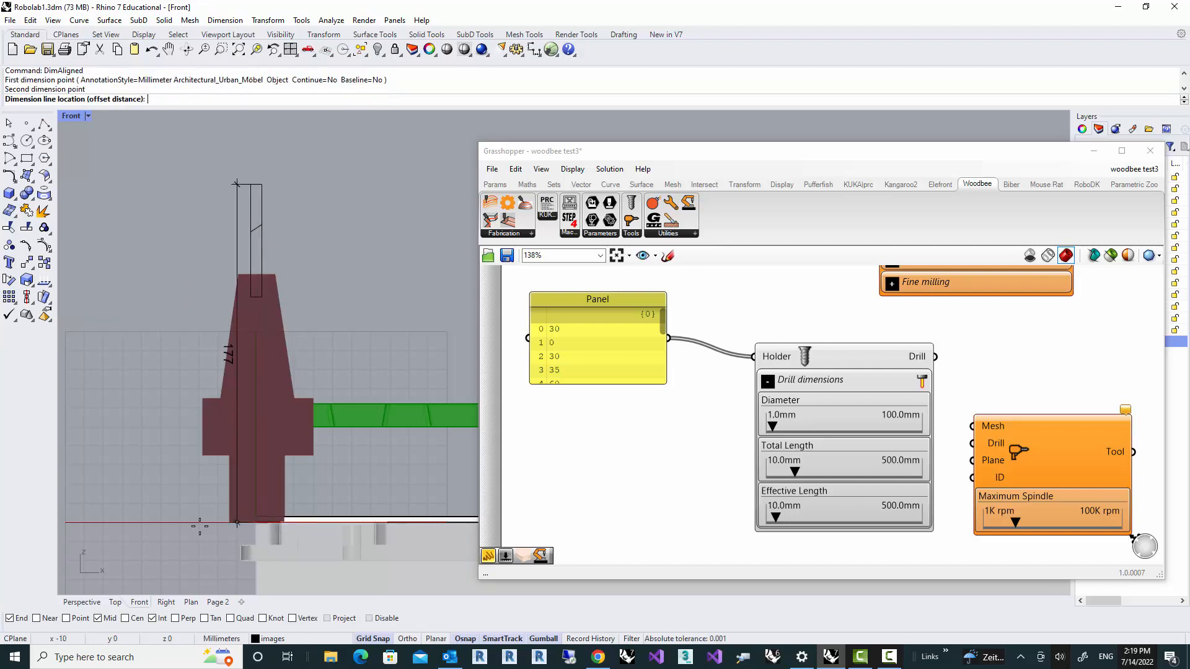
click(164, 371)
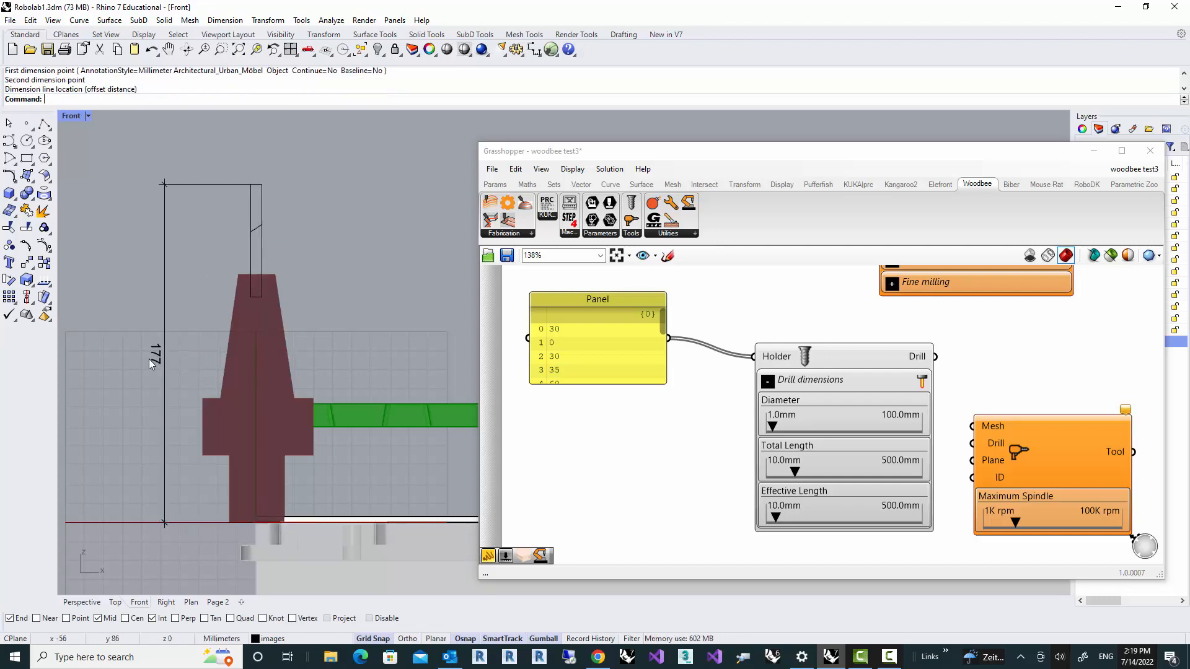
Step: Set the drill component's Total Length to 177 mm
click(795, 472)
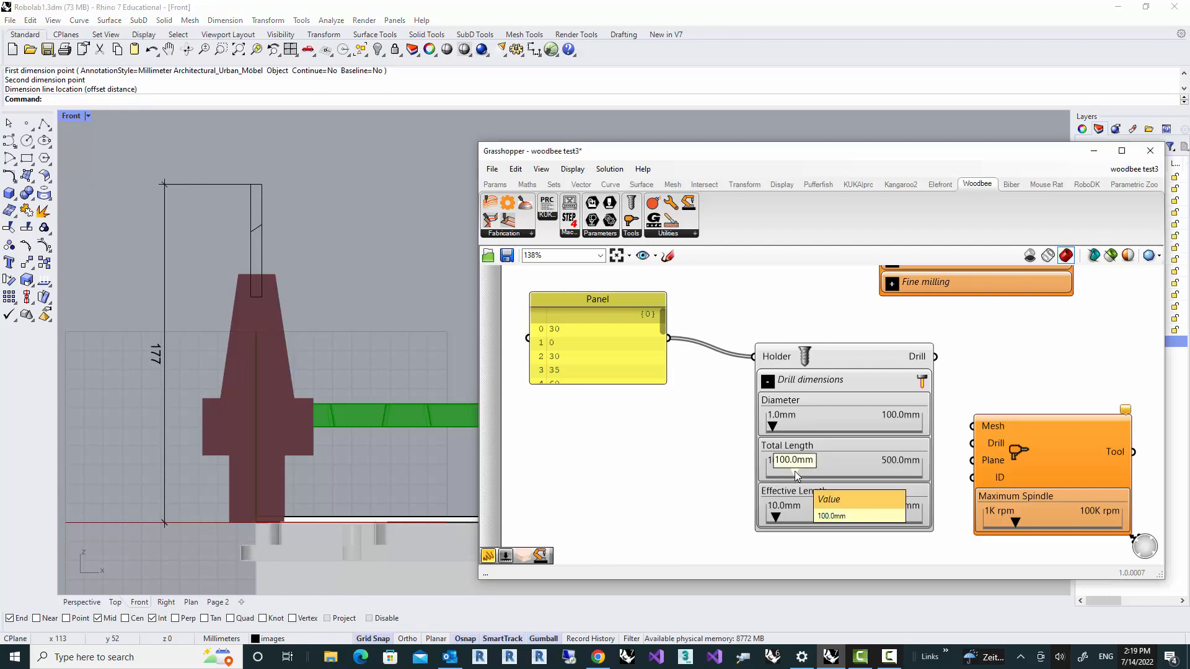
double_click(784, 468)
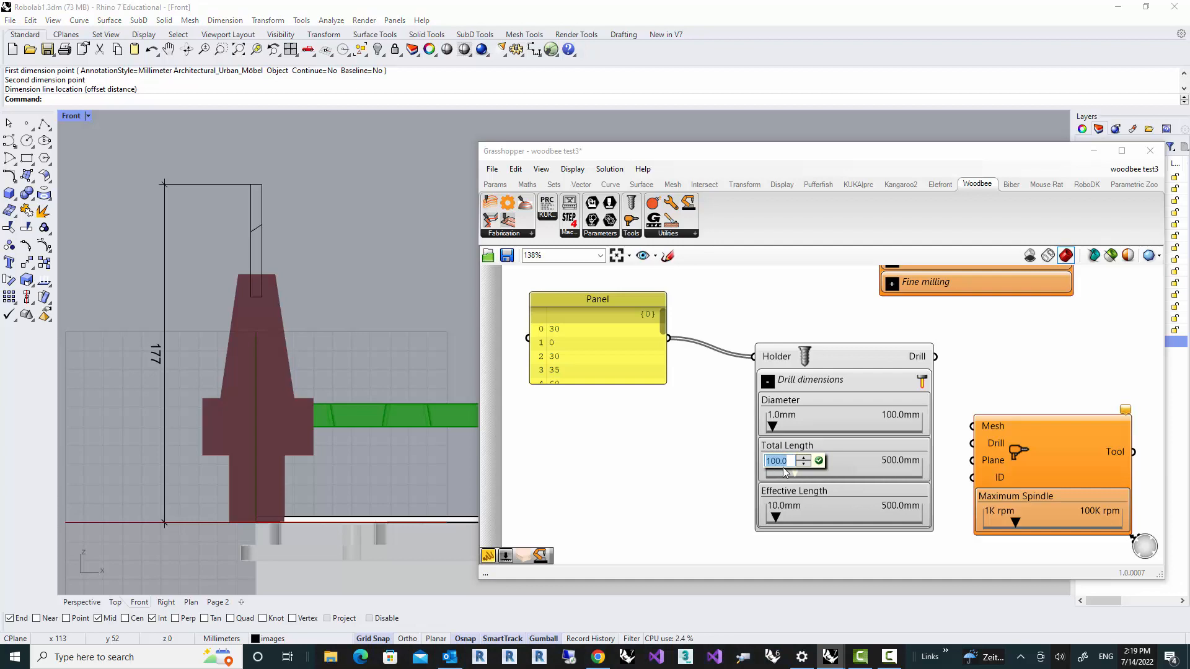
text(177)
key(Return)
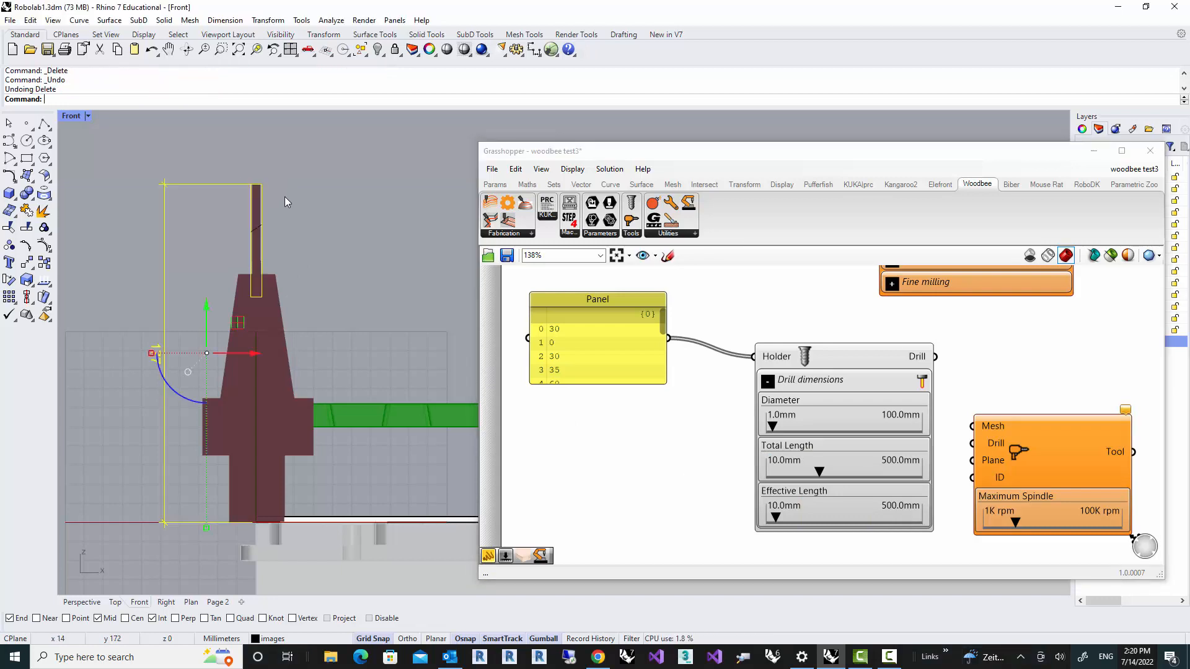
Step: Delete the drill's reference rectangle, slanted line and aligned dimension, and return to the multi-viewport layout
click(291, 200)
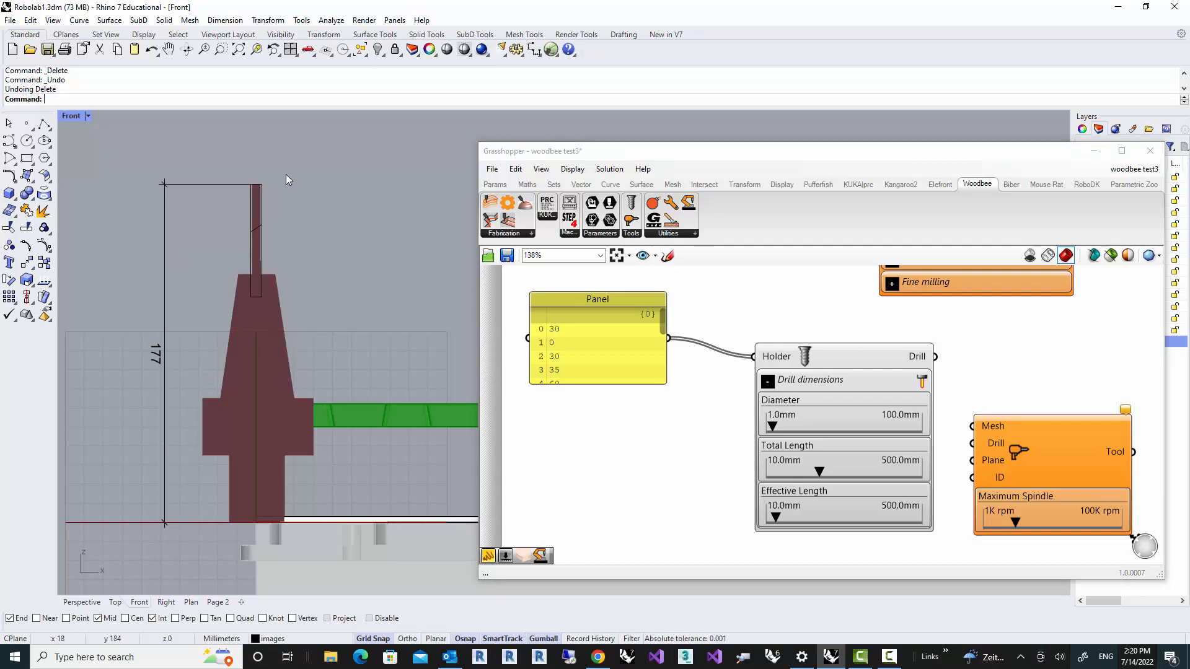
drag(290, 172, 163, 244)
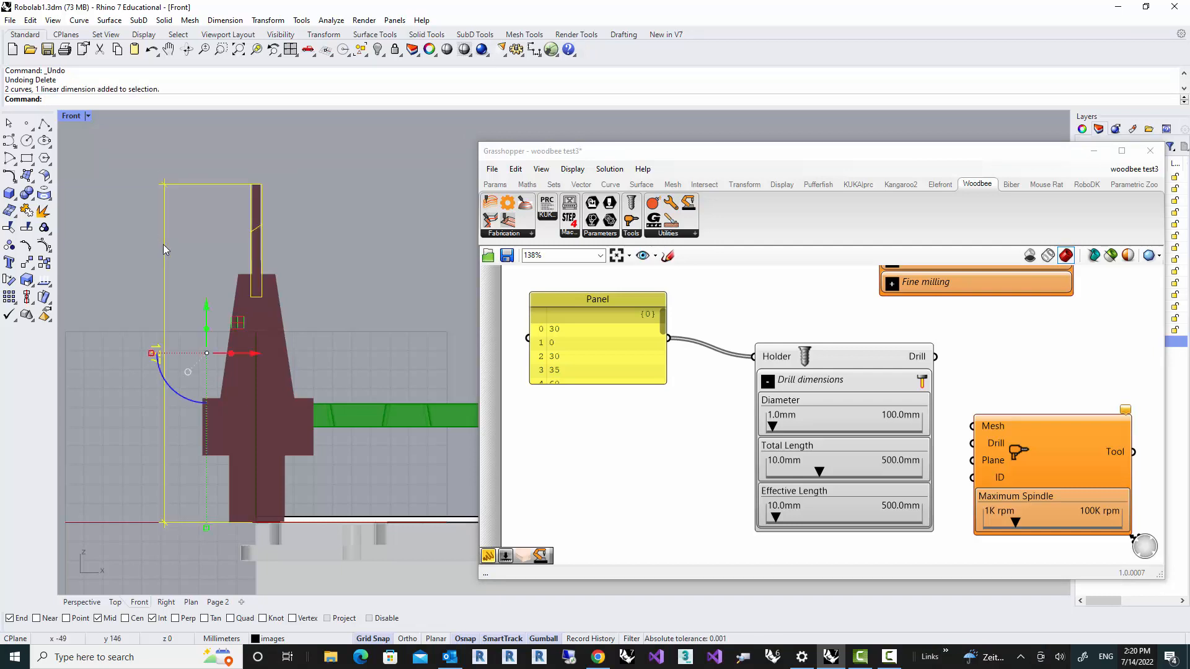
key(Delete)
double_click(72, 117)
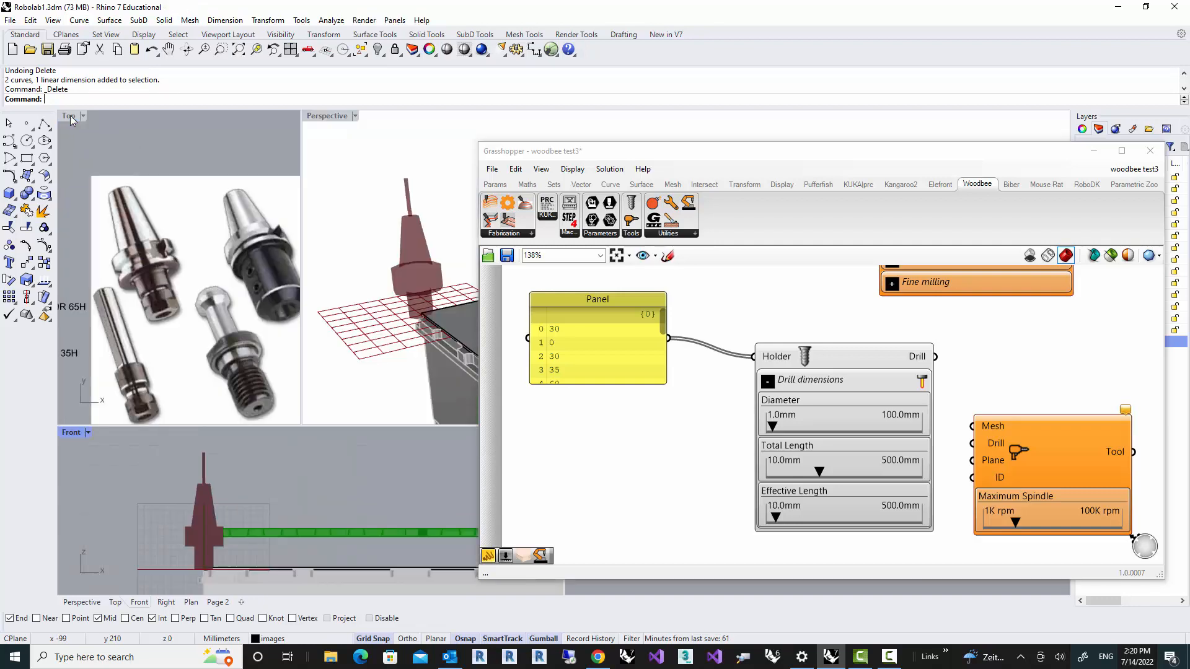